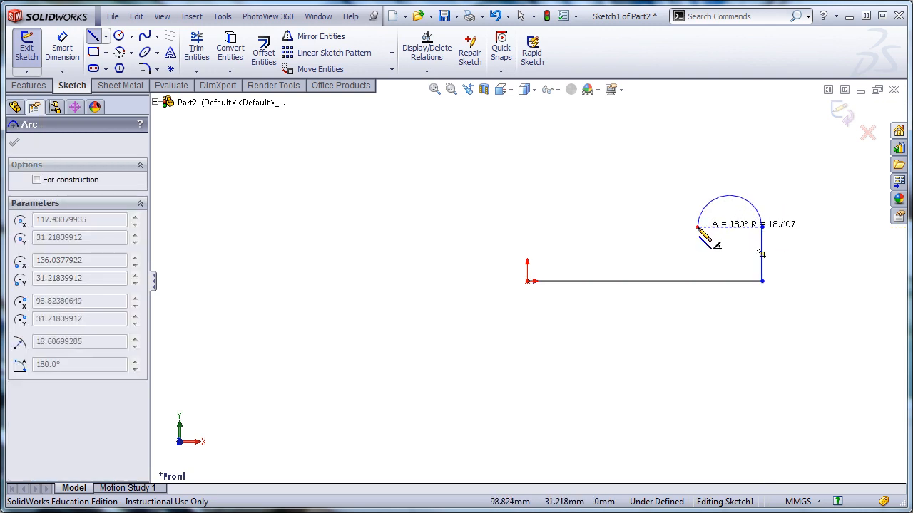
Sketch a 180° arc of about 18.6 mm radius above the right vertical line, then a horizontal line running left from its end.
{"action": "left_click", "coordinate": [697, 227]}
{"action": "left_click", "coordinate": [574, 227]}
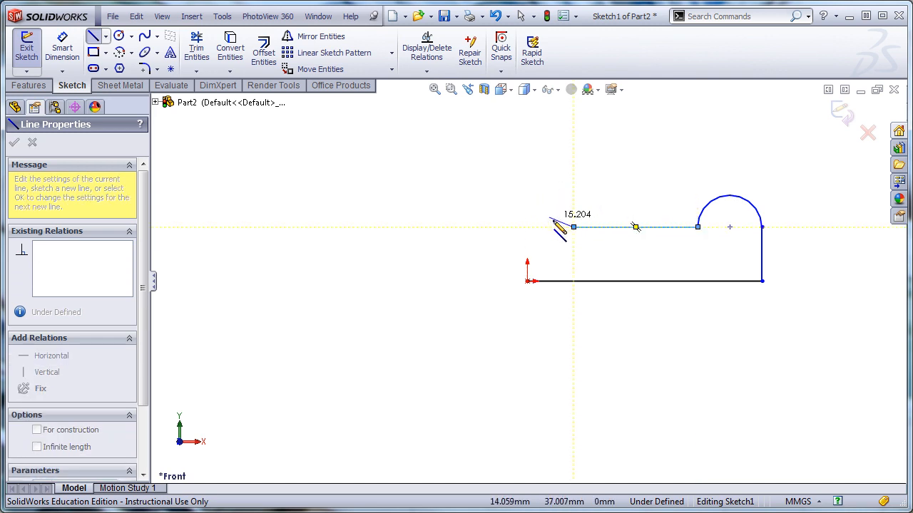
{"action": "left_click", "coordinate": [528, 227]}
{"action": "key", "text": "ctrl+z"}
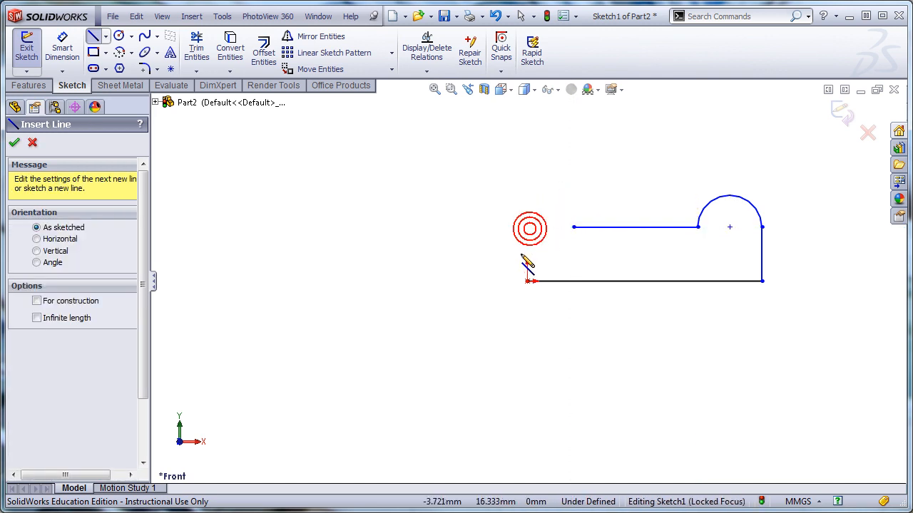
Close the profile with a vertical line about 34.1 mm up from the origin and an arc to the upper horizontal line's left end.
{"action": "left_click", "coordinate": [526, 281]}
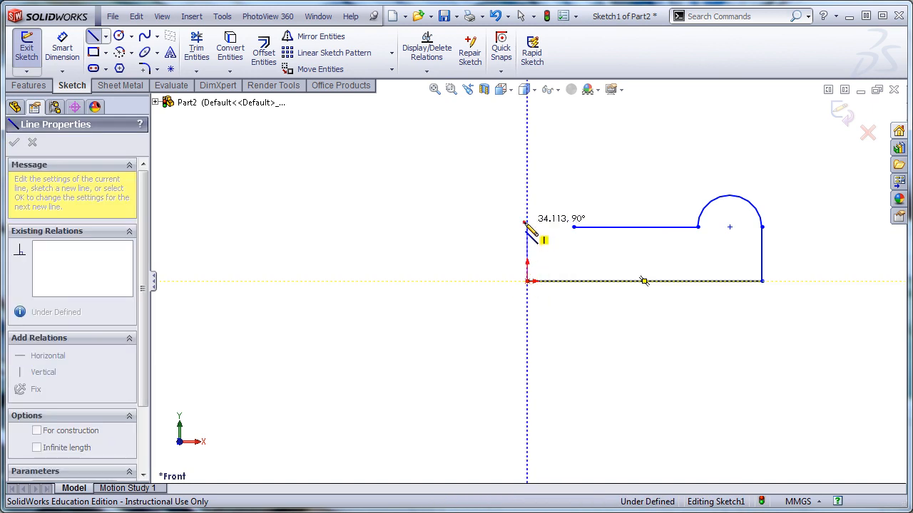
{"action": "left_click", "coordinate": [527, 222]}
{"action": "left_click", "coordinate": [574, 224]}
{"action": "key", "text": "Escape"}
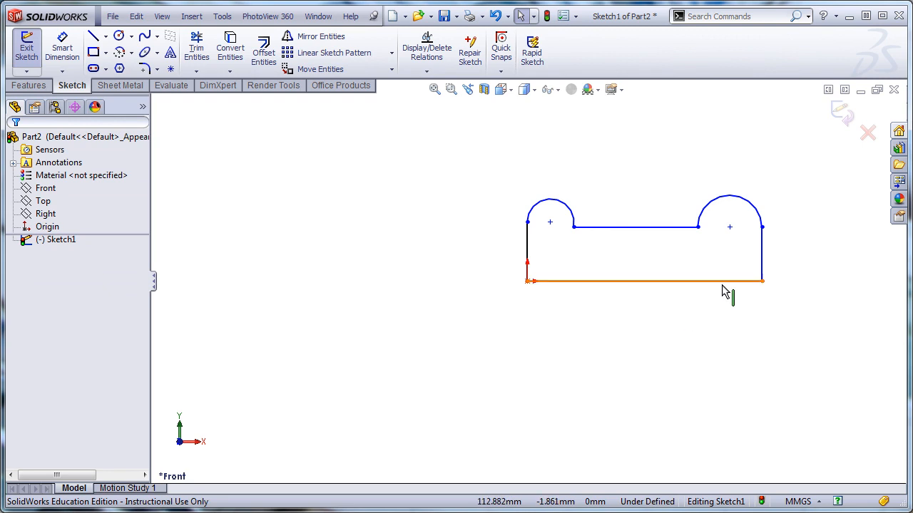
Dimension the profile's bottom line to 150 mm.
{"action": "key", "text": "d"}
{"action": "left_click", "coordinate": [663, 282]}
{"action": "left_click", "coordinate": [657, 319]}
{"action": "type", "text": "150"}
{"action": "key", "text": "Return"}
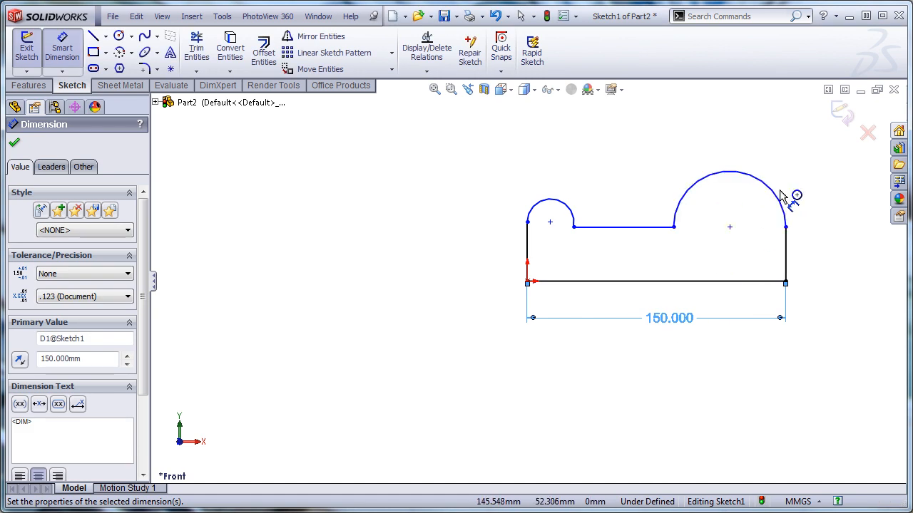
Dimension the right arc's radius to 16 mm.
{"action": "left_click", "coordinate": [783, 197]}
{"action": "left_click", "coordinate": [829, 156]}
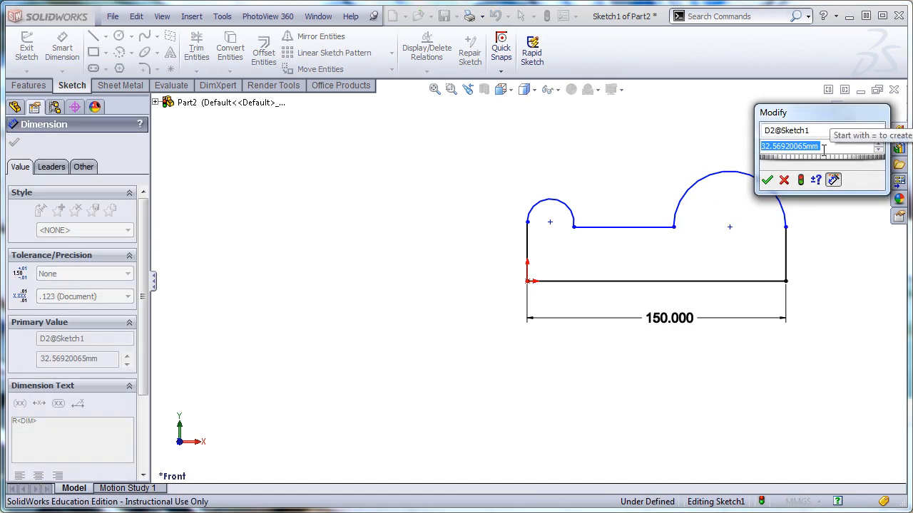
{"action": "type", "text": "16"}
{"action": "key", "text": "Return"}
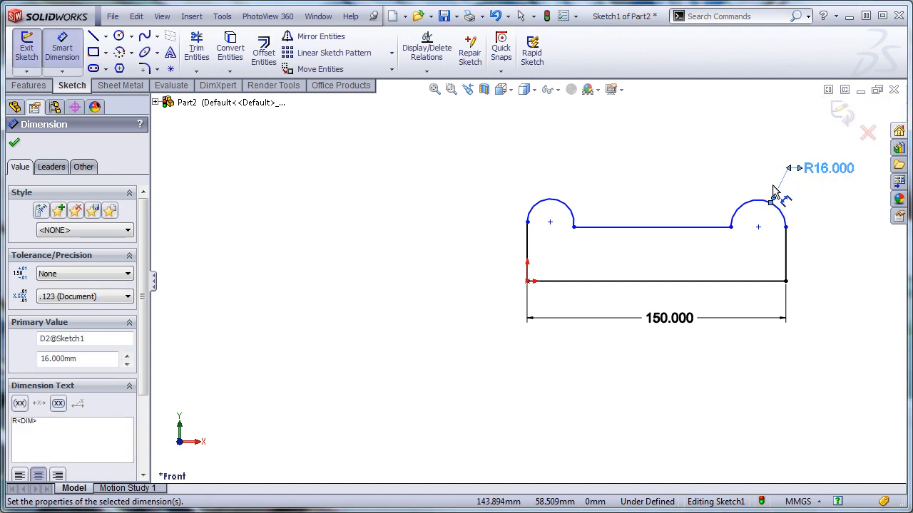
Dimension the height of the right arc's center above the bottom line to 21 mm.
{"action": "left_click", "coordinate": [781, 218]}
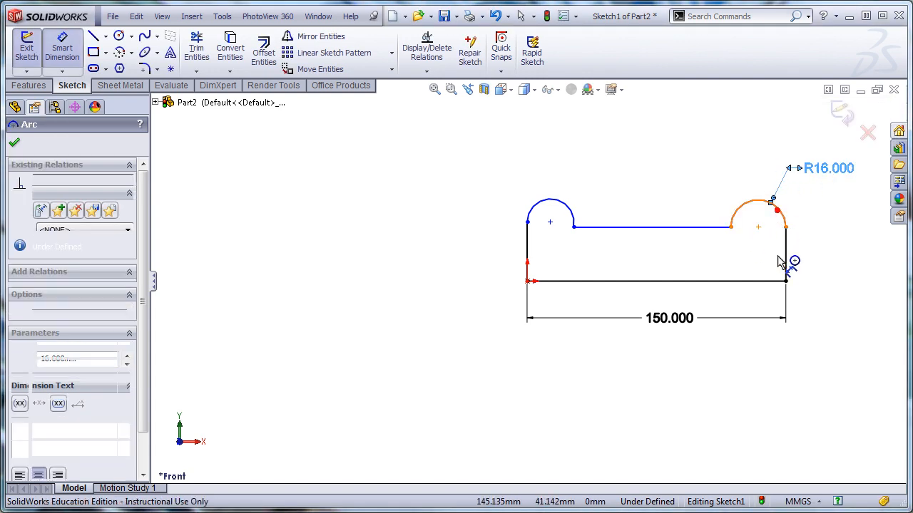
{"action": "left_click", "coordinate": [777, 281]}
{"action": "left_click", "coordinate": [835, 257]}
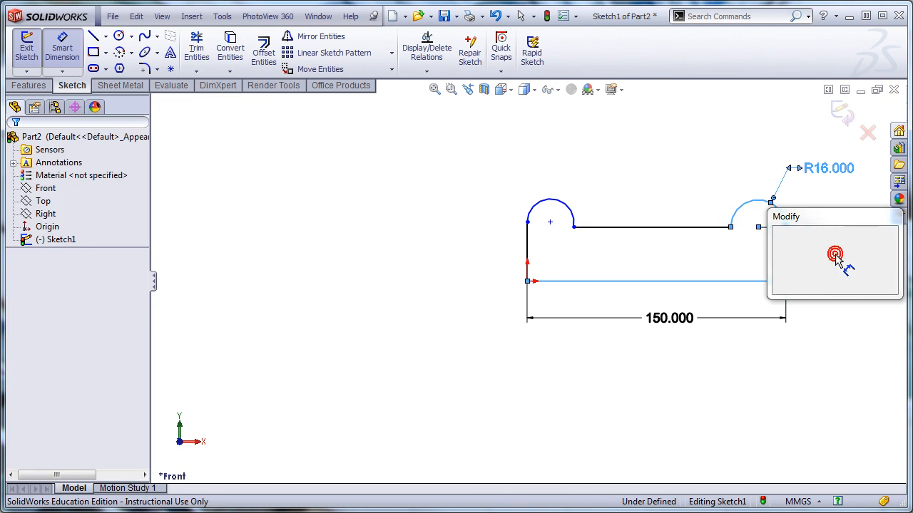
{"action": "type", "text": "25"}
{"action": "key", "text": "Return"}
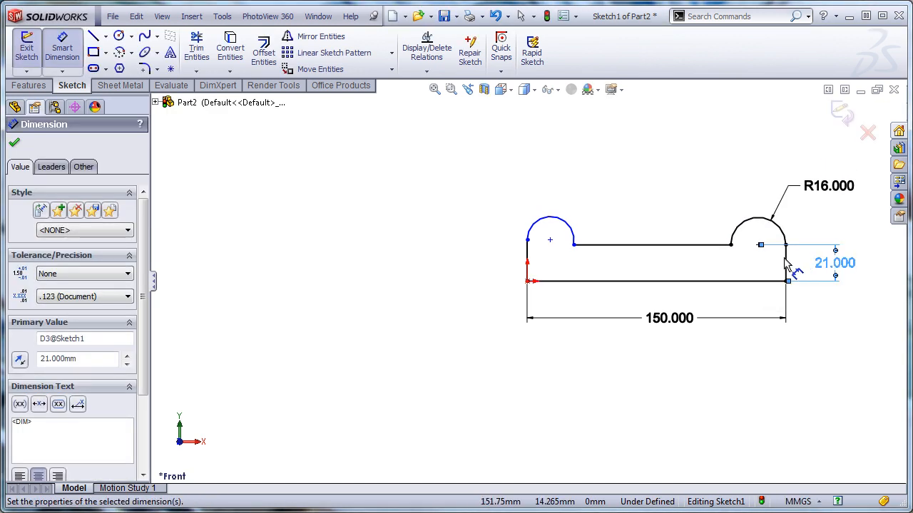
Dimension the left arc's radius to 16 mm.
{"action": "left_click", "coordinate": [537, 217]}
{"action": "left_click", "coordinate": [477, 190]}
{"action": "type", "text": "16"}
{"action": "key", "text": "Return"}
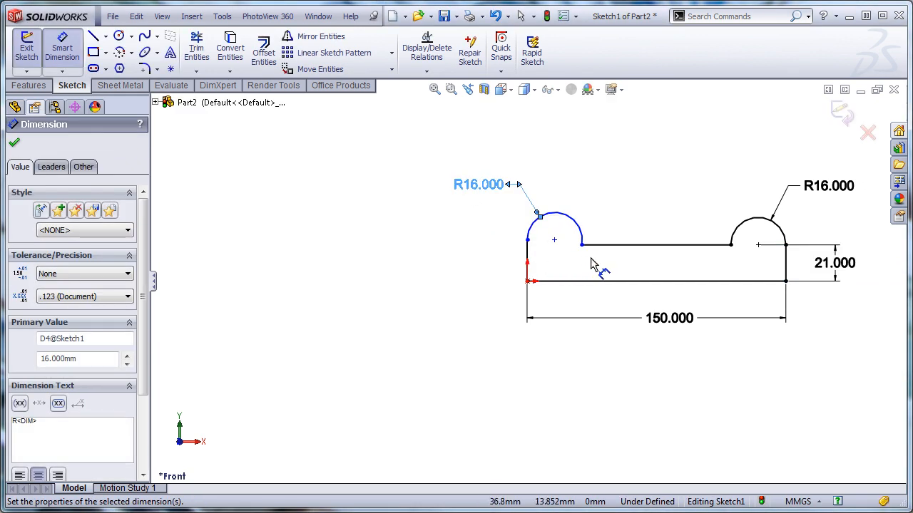
Dimension the height of the left arc's center above the bottom line to 24 mm.
{"action": "left_click", "coordinate": [529, 223]}
{"action": "left_click", "coordinate": [541, 281]}
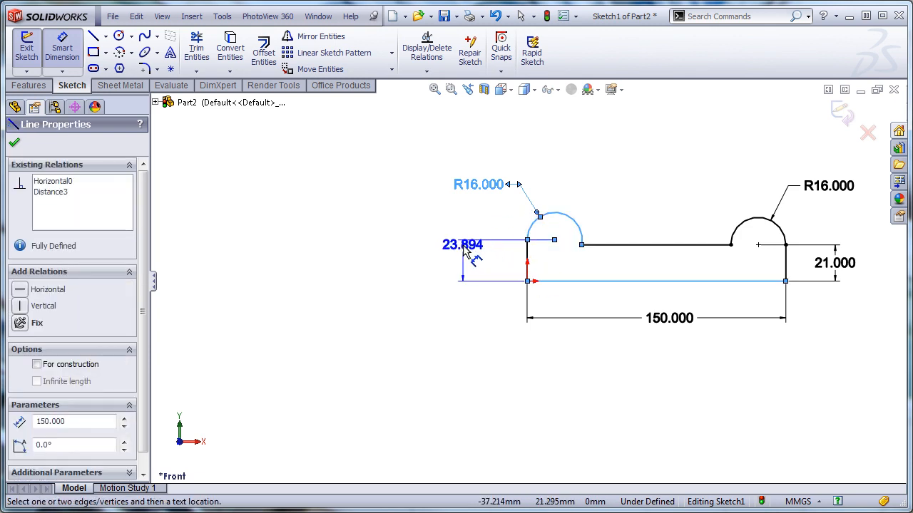
{"action": "left_click", "coordinate": [465, 253]}
{"action": "type", "text": "24"}
{"action": "key", "text": "Return"}
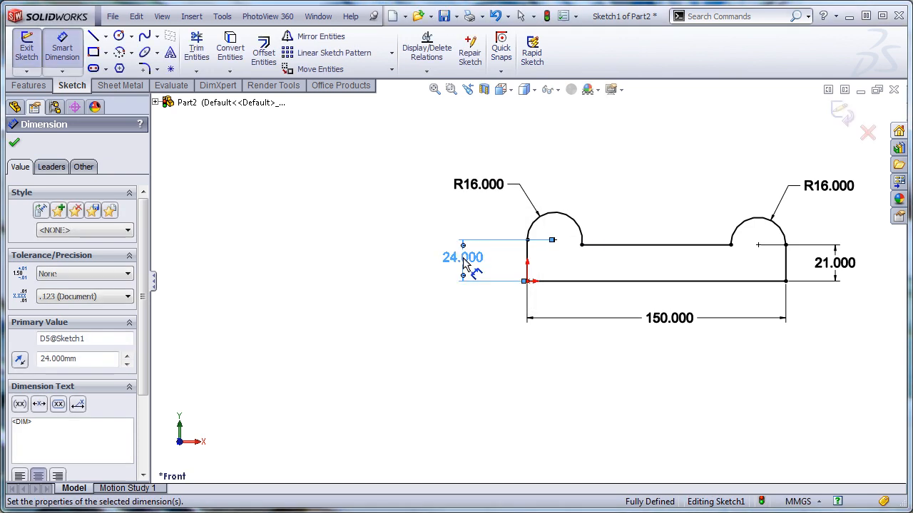
{"action": "left_click", "coordinate": [464, 335]}
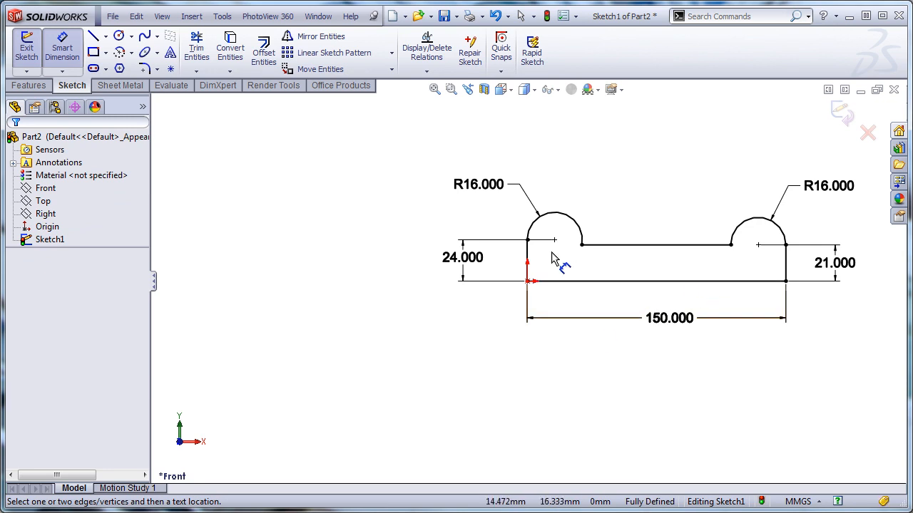
Sketch two slanted lines about 20 mm long, one from each arc's inner side down to the upper horizontal line.
{"action": "left_click", "coordinate": [97, 39]}
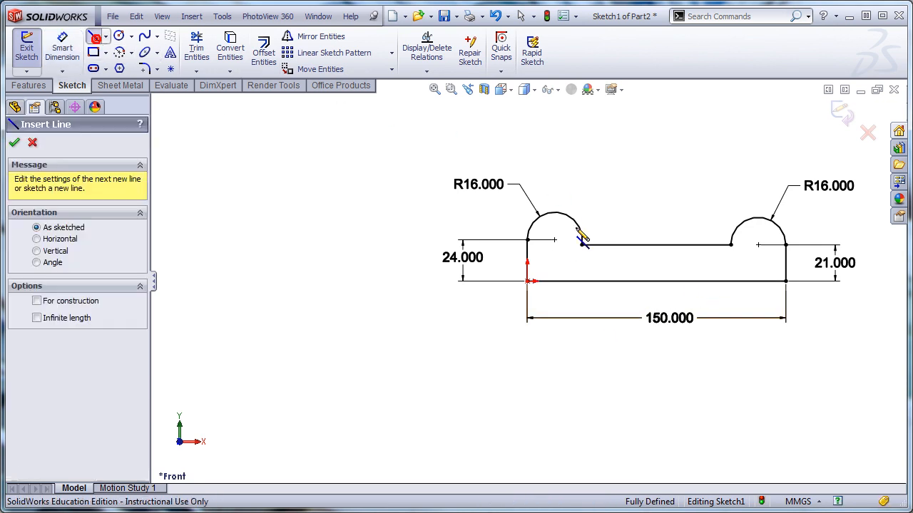
{"action": "left_click", "coordinate": [599, 245]}
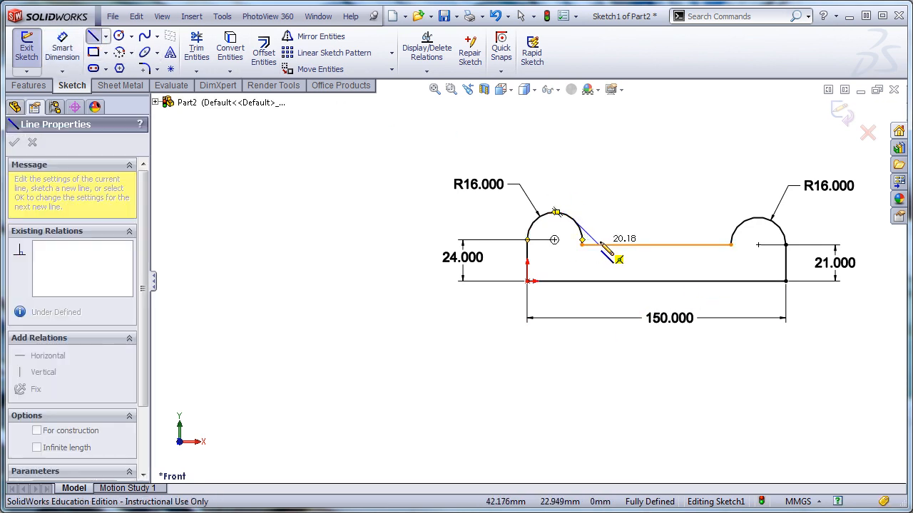
{"action": "double_click", "coordinate": [728, 211]}
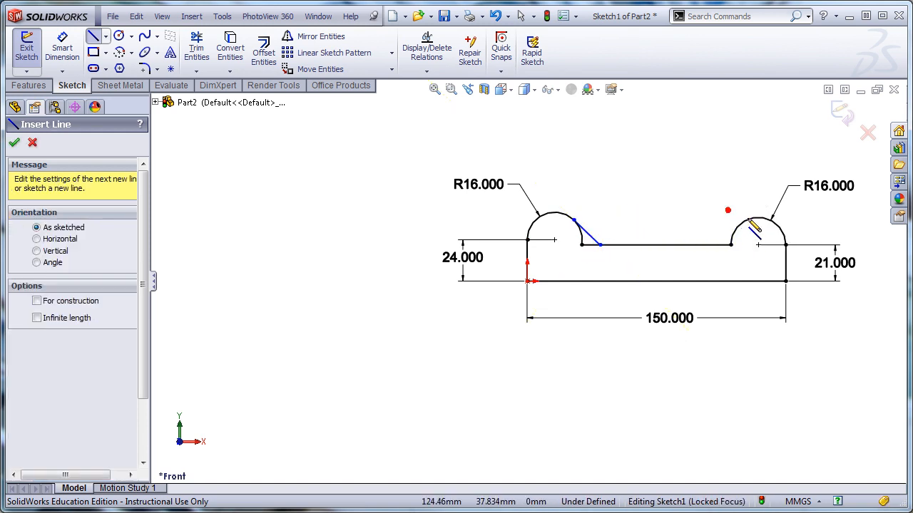
{"action": "left_click", "coordinate": [745, 219]}
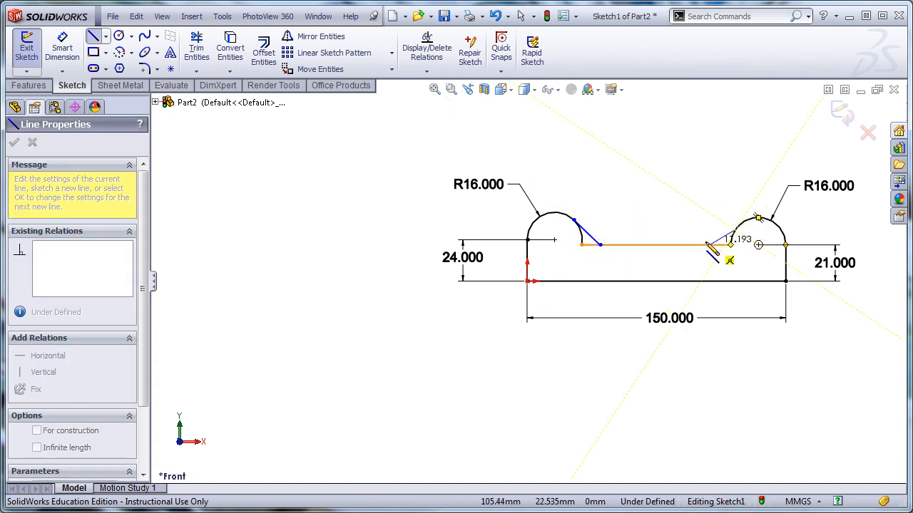
{"action": "left_click", "coordinate": [705, 244]}
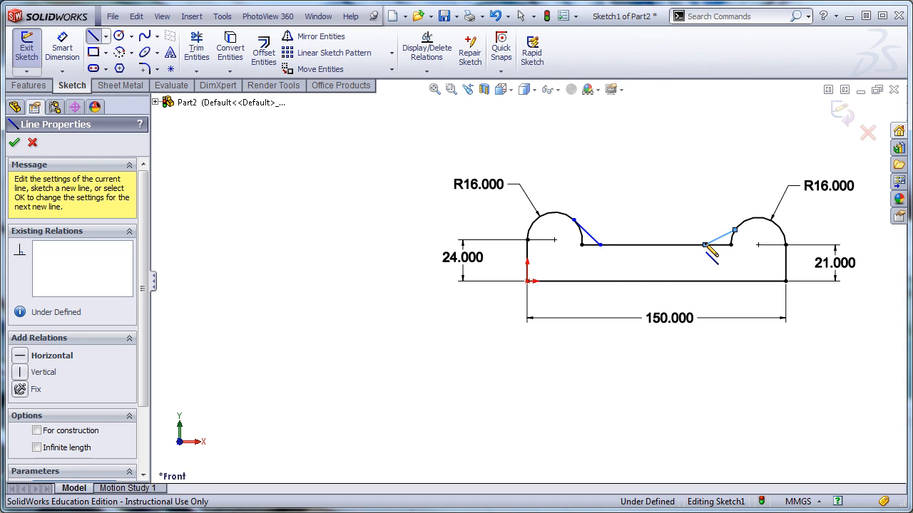
{"action": "key", "text": "Escape"}
Add a tangent relation between the right slanted line and the right arc.
{"action": "left_click", "coordinate": [723, 245]}
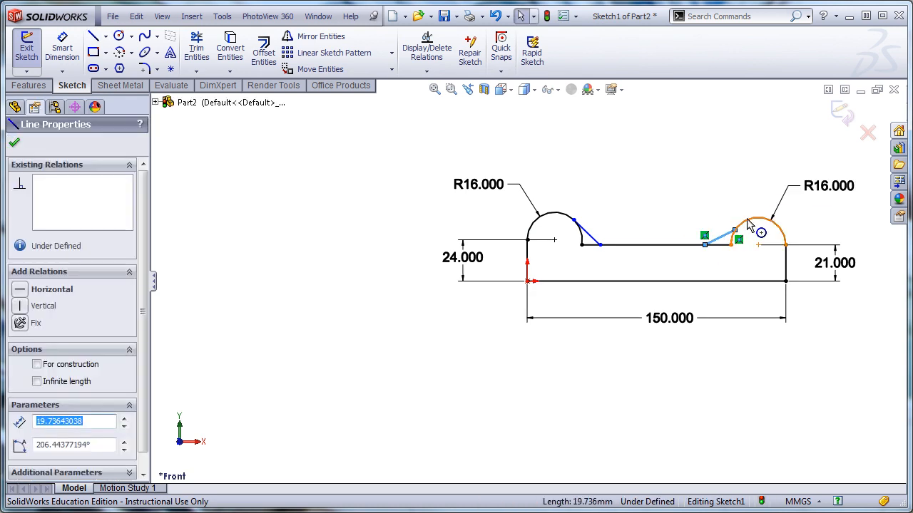
{"action": "left_click", "coordinate": [749, 225], "text": "ctrl"}
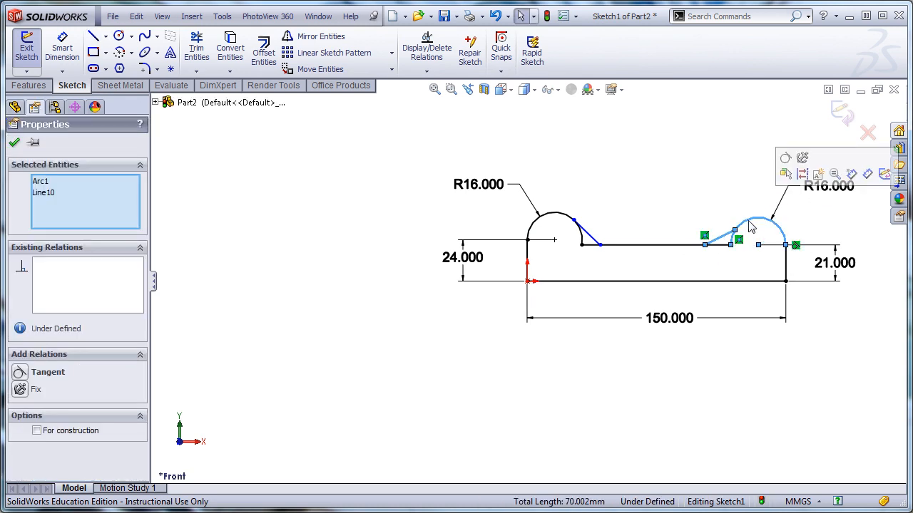
{"action": "left_click", "coordinate": [785, 158]}
{"action": "left_click", "coordinate": [645, 179]}
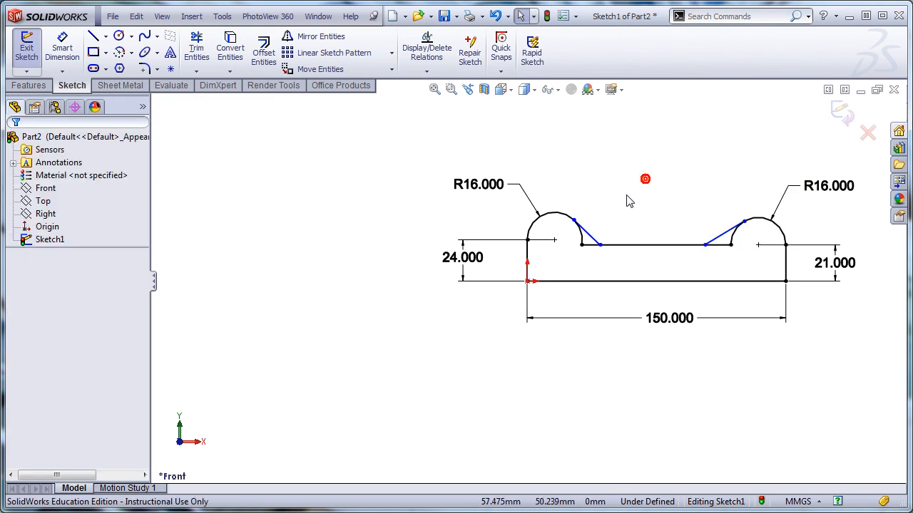
Dimension the angle between the upper horizontal line and the right slanted line to 120°.
{"action": "key", "text": "d"}
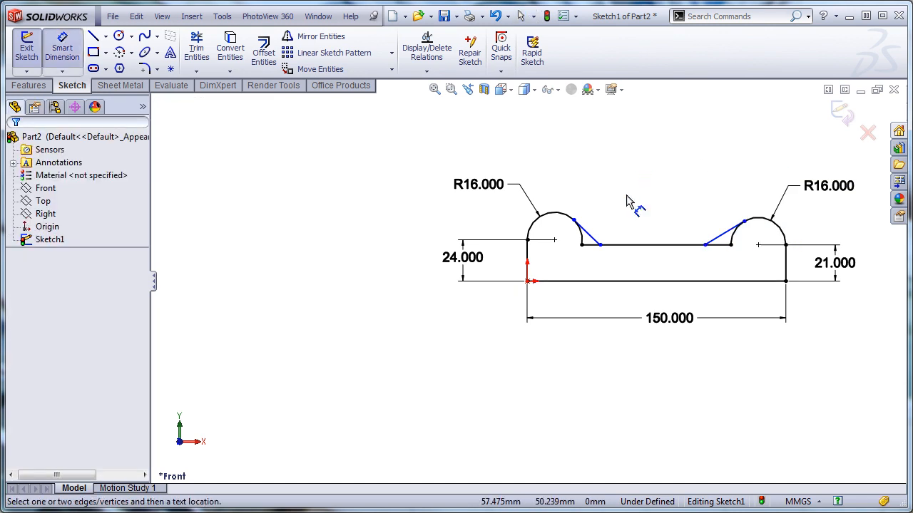
{"action": "left_click", "coordinate": [660, 246]}
{"action": "left_click", "coordinate": [720, 238]}
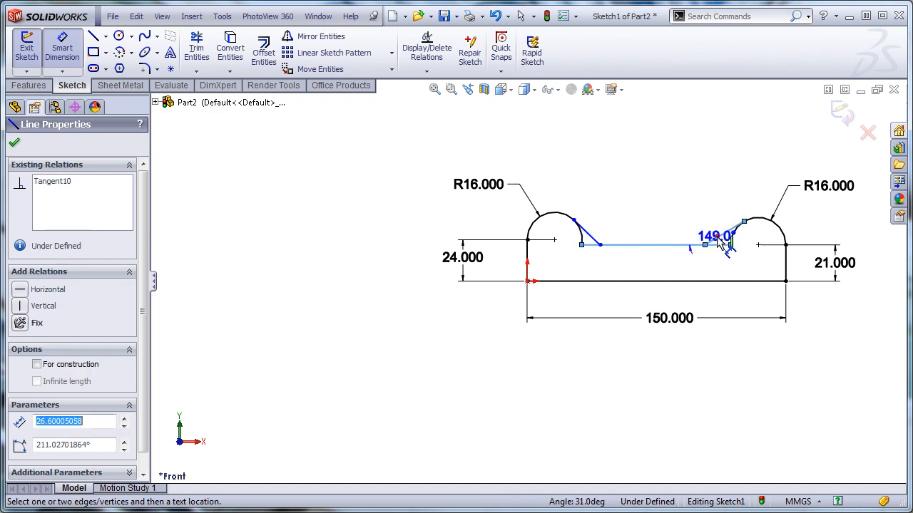
{"action": "left_click", "coordinate": [713, 194]}
{"action": "type", "text": "12"}
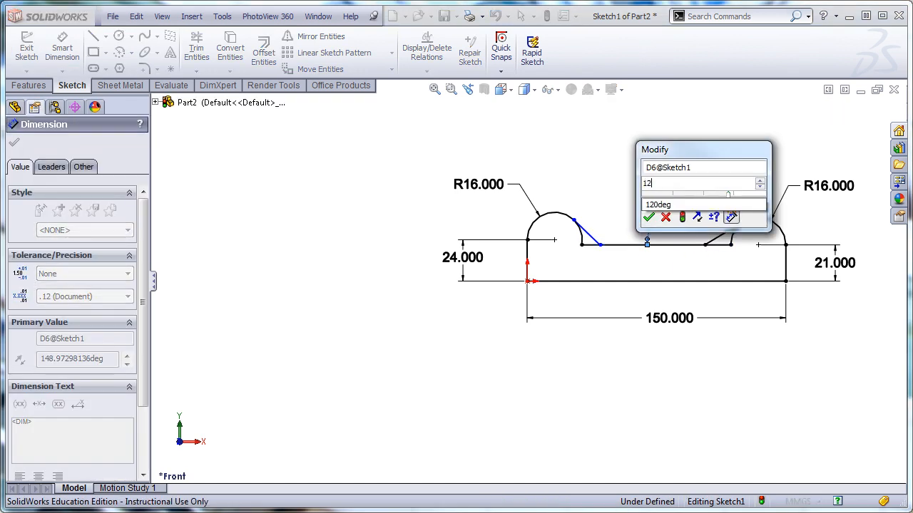
{"action": "type", "text": "0"}
{"action": "key", "text": "Return"}
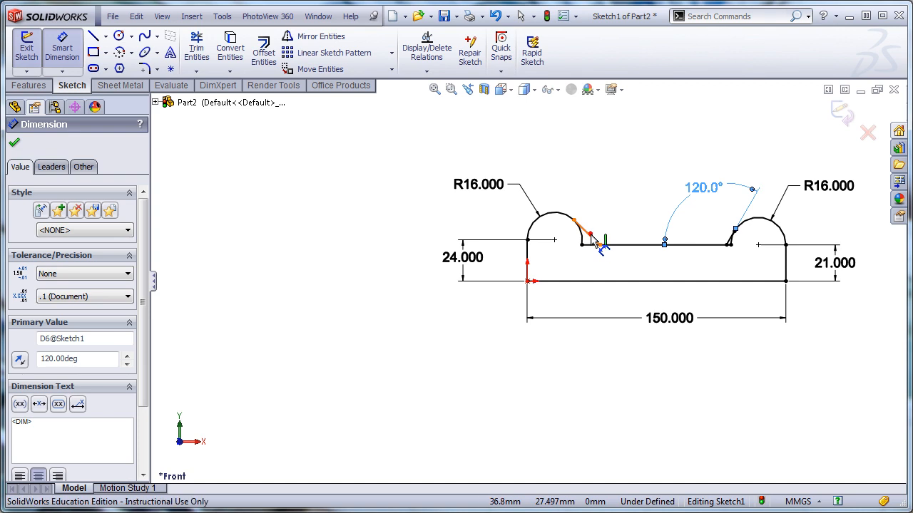
Dimension the angle between the upper horizontal line and the left slanted line to 120°.
{"action": "left_click", "coordinate": [595, 240]}
{"action": "left_click", "coordinate": [618, 245]}
{"action": "left_click", "coordinate": [633, 218]}
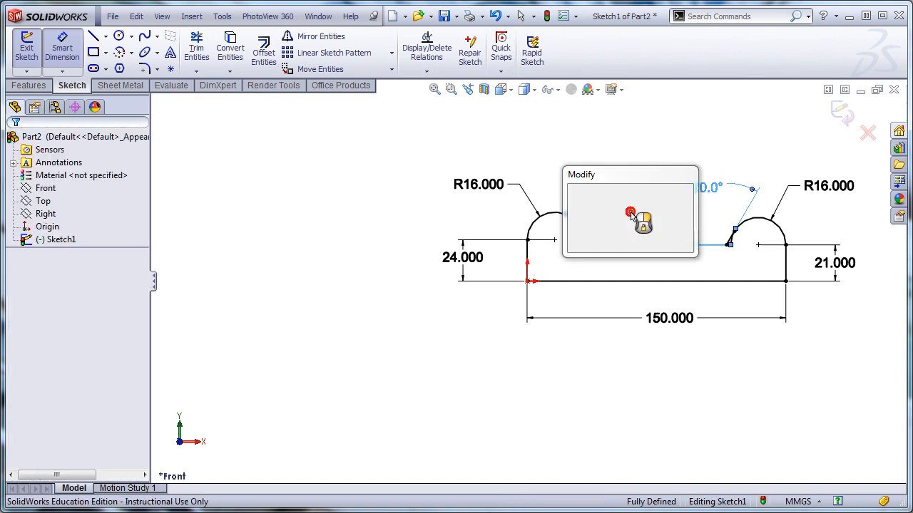
{"action": "type", "text": "120"}
{"action": "key", "text": "Return"}
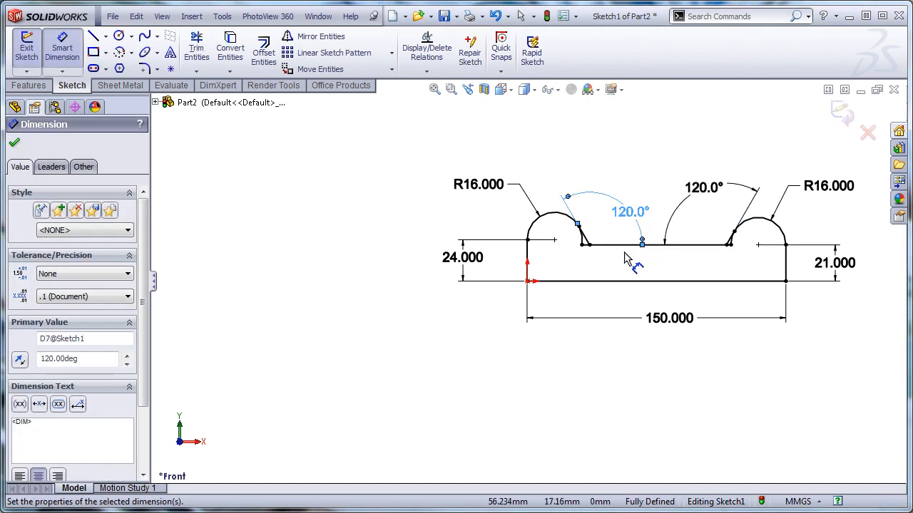
Trim the arc and line leftovers under the left slanted line and the horizontal overshoot at the right one, undoing the slanted line's accidental trim.
{"action": "scroll", "coordinate": [613, 259], "scroll_direction": "down", "scroll_amount": 2}
{"action": "key", "text": "t"}
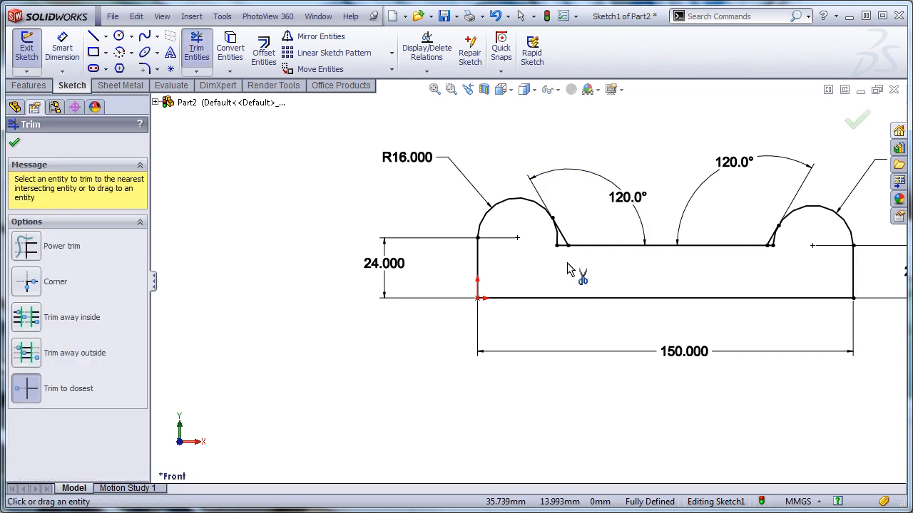
{"action": "left_click", "coordinate": [562, 246]}
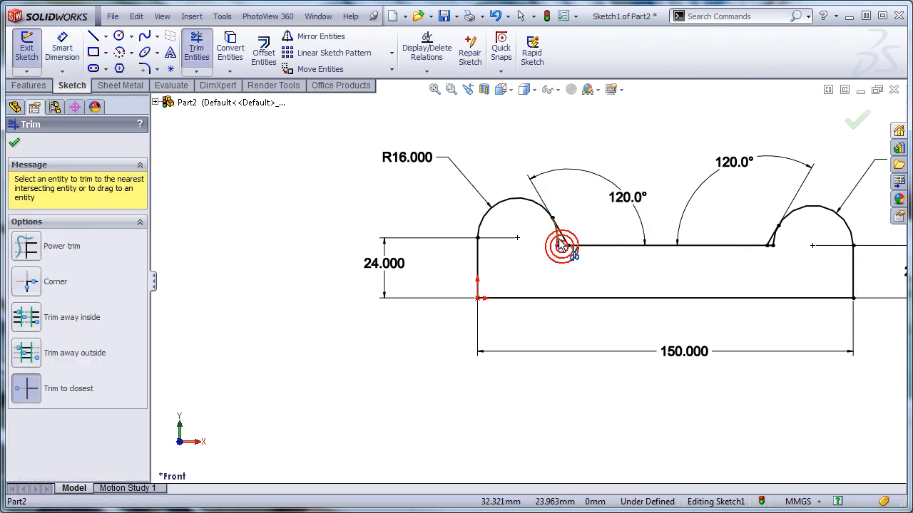
{"action": "left_click", "coordinate": [774, 242]}
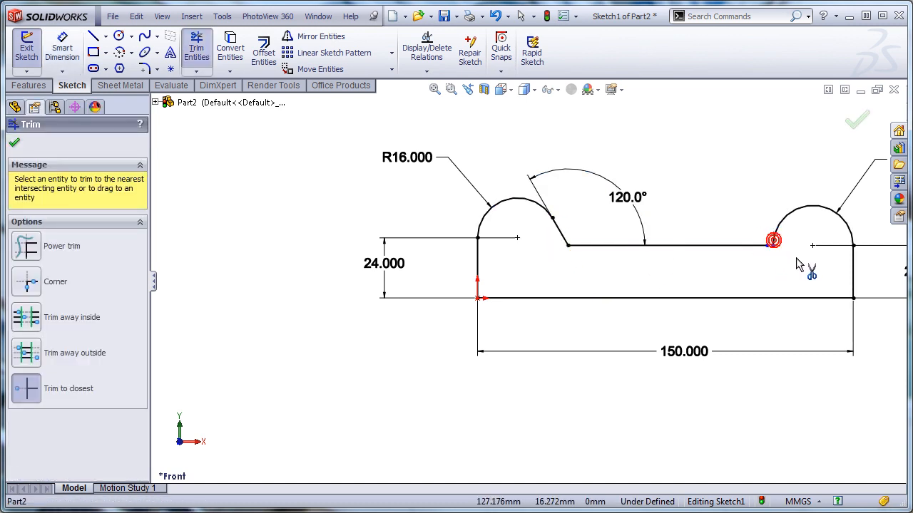
{"action": "key", "text": "ctrl+z"}
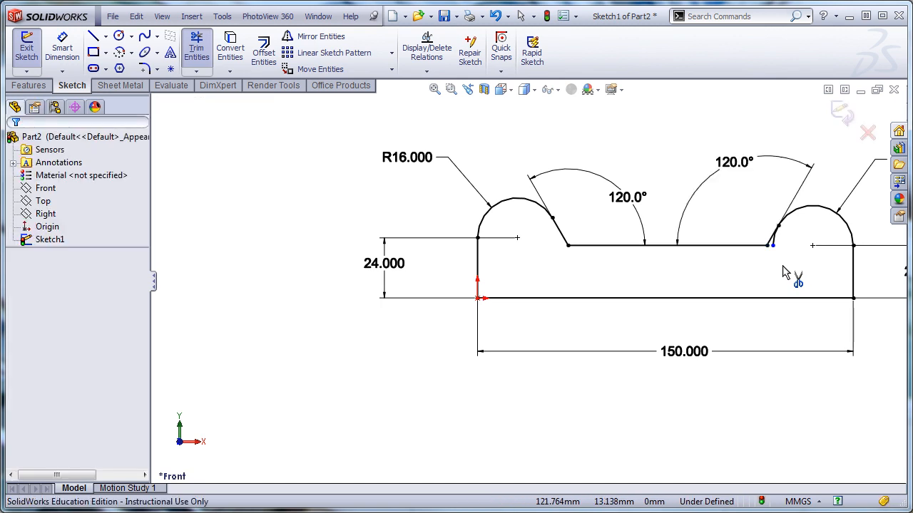
Trim the leftover arc segment below the tangent point of the right slanted line.
{"action": "scroll", "coordinate": [789, 261], "scroll_direction": "down", "scroll_amount": 6}
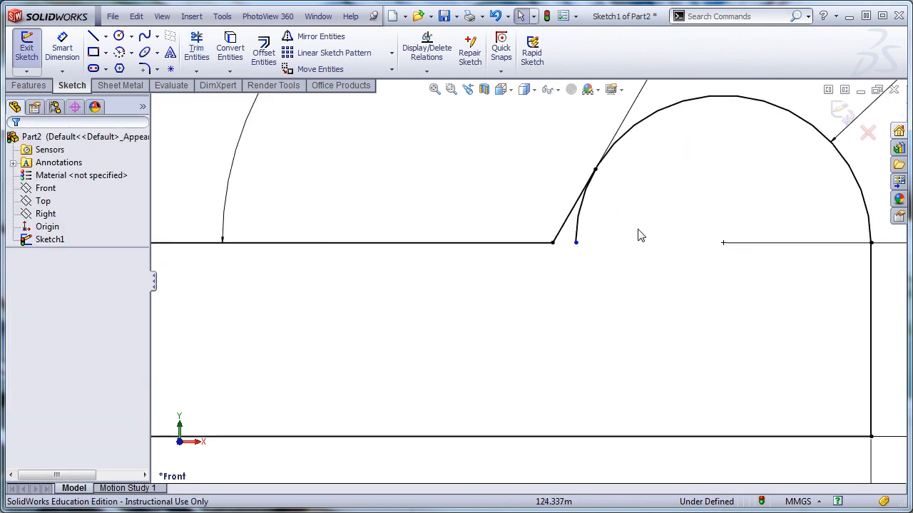
{"action": "left_click", "coordinate": [584, 227]}
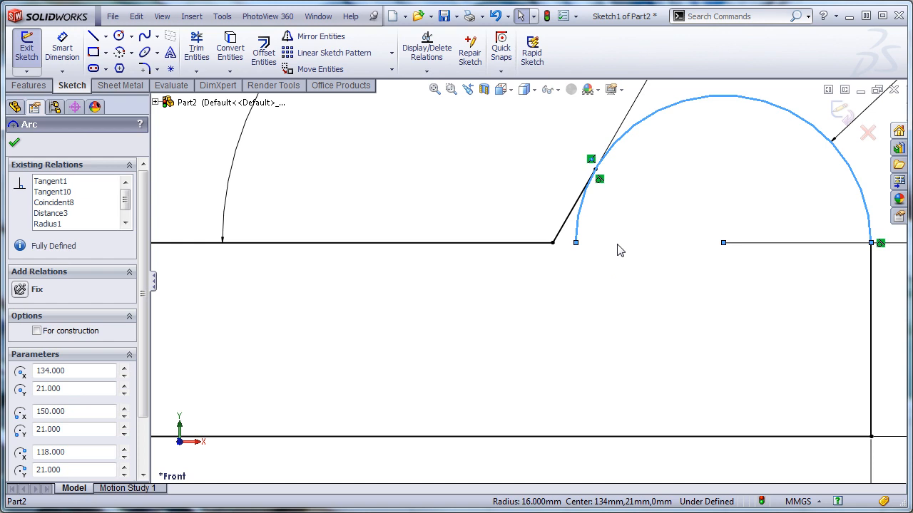
{"action": "key", "text": "Return"}
{"action": "left_click", "coordinate": [577, 226]}
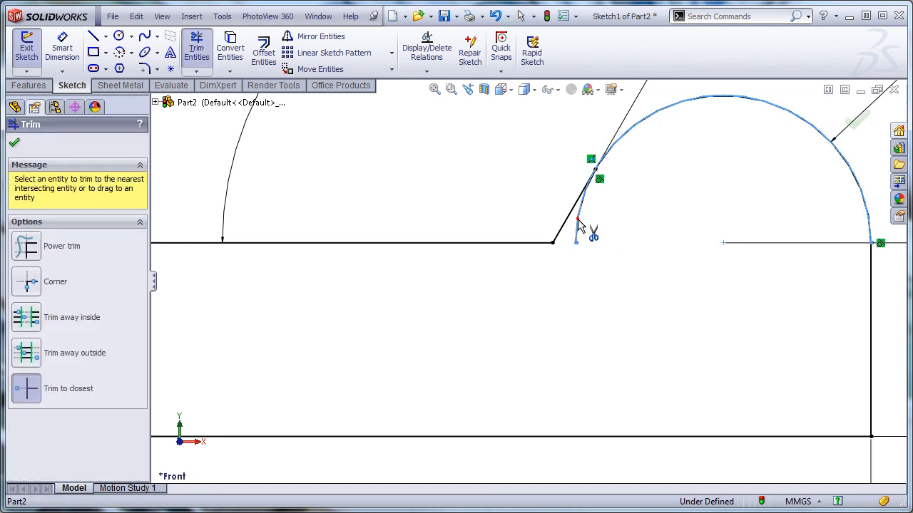
Extrude the closed profile 31 mm.
{"action": "key", "text": "f"}
{"action": "mouse_move", "coordinate": [485, 298]}
{"action": "middle_mouse_down"}
{"action": "mouse_move", "coordinate": [421, 315]}
{"action": "mouse_move", "coordinate": [455, 335]}
{"action": "middle_mouse_up"}
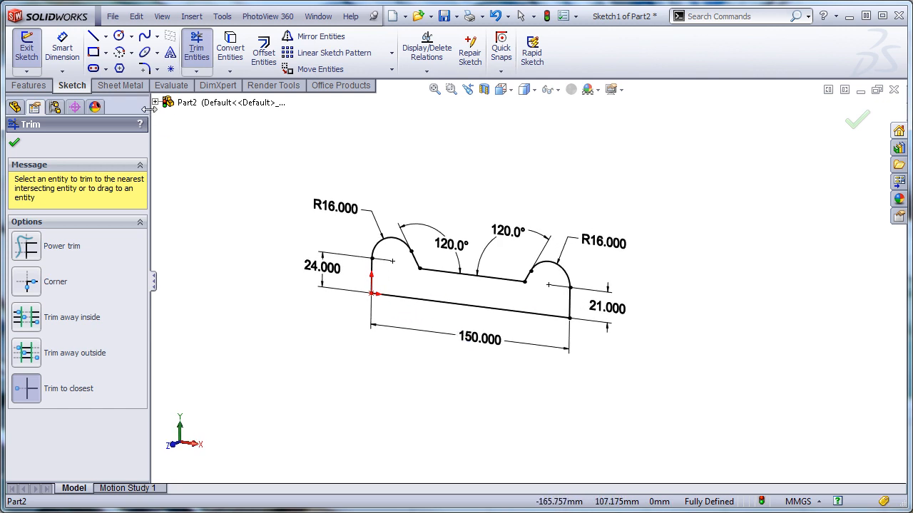
{"action": "left_click", "coordinate": [40, 85]}
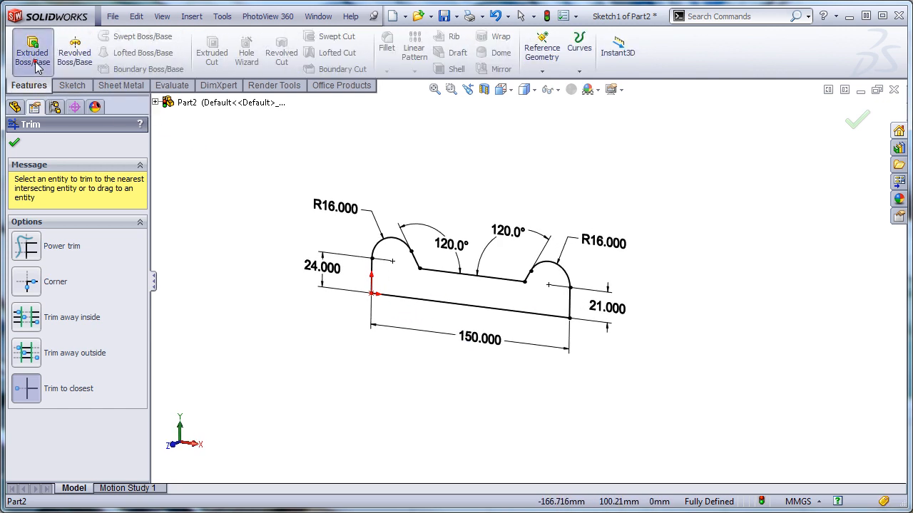
{"action": "left_click", "coordinate": [33, 50]}
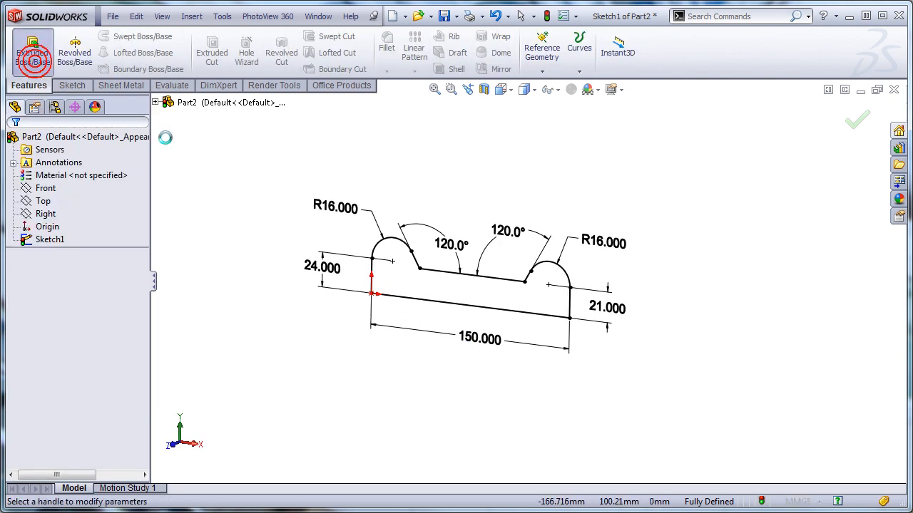
{"action": "type", "text": "31"}
{"action": "key", "text": "Return"}
{"action": "right_click", "coordinate": [201, 184]}
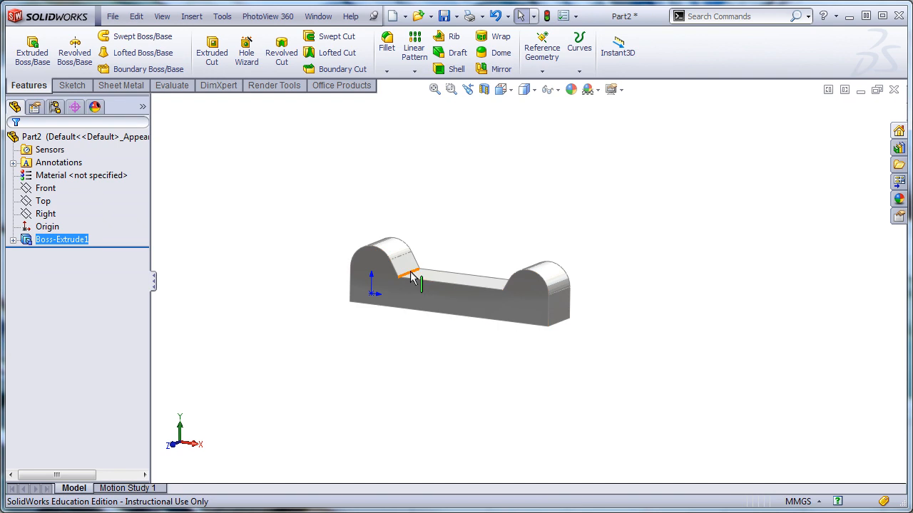
Fillet the two inner edges where the slanted faces meet the flat middle face with a 10 mm constant radius.
{"action": "left_click", "coordinate": [386, 44]}
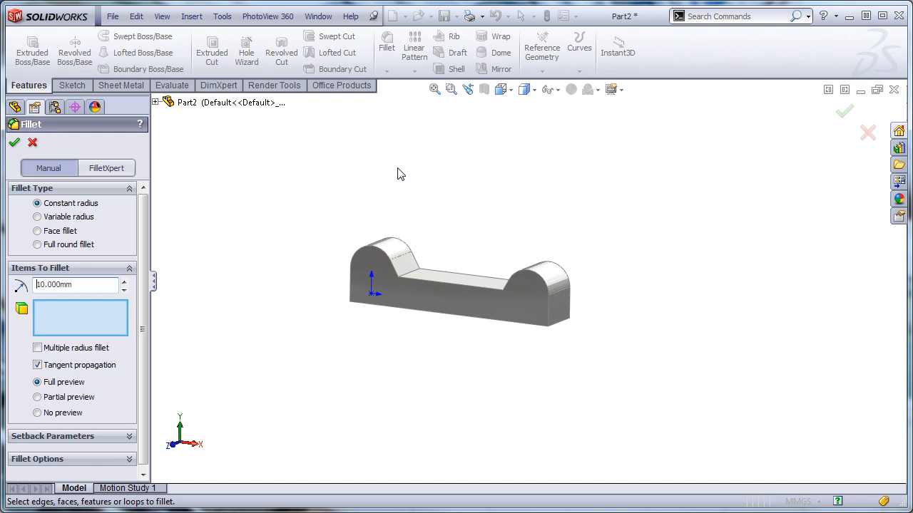
{"action": "left_click", "coordinate": [408, 282]}
{"action": "middle_click_drag", "start_coordinate": [402, 309], "coordinate": [482, 382]}
{"action": "left_click", "coordinate": [513, 287]}
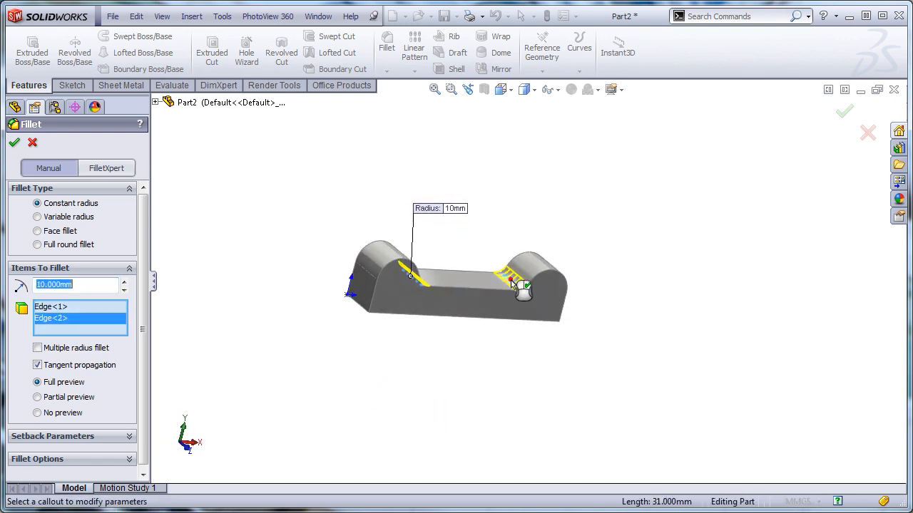
{"action": "left_click", "coordinate": [838, 116]}
Set up a 1 mm shell that removes the right end, right rounded, slanted and fillet faces plus the flat middle face.
{"action": "middle_click_drag", "start_coordinate": [632, 323], "coordinate": [580, 343]}
{"action": "scroll", "coordinate": [475, 339], "scroll_direction": "down", "scroll_amount": 1}
{"action": "scroll", "coordinate": [470, 346], "scroll_direction": "down", "scroll_amount": 3}
{"action": "middle_click_drag", "start_coordinate": [445, 346], "coordinate": [439, 328]}
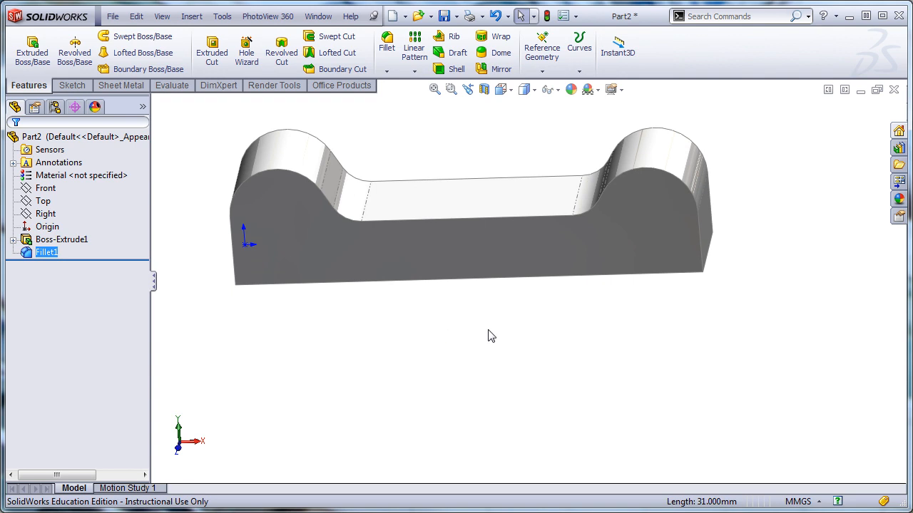
{"action": "middle_click_drag", "start_coordinate": [502, 341], "coordinate": [577, 274]}
{"action": "middle_click_drag", "start_coordinate": [660, 203], "coordinate": [630, 339]}
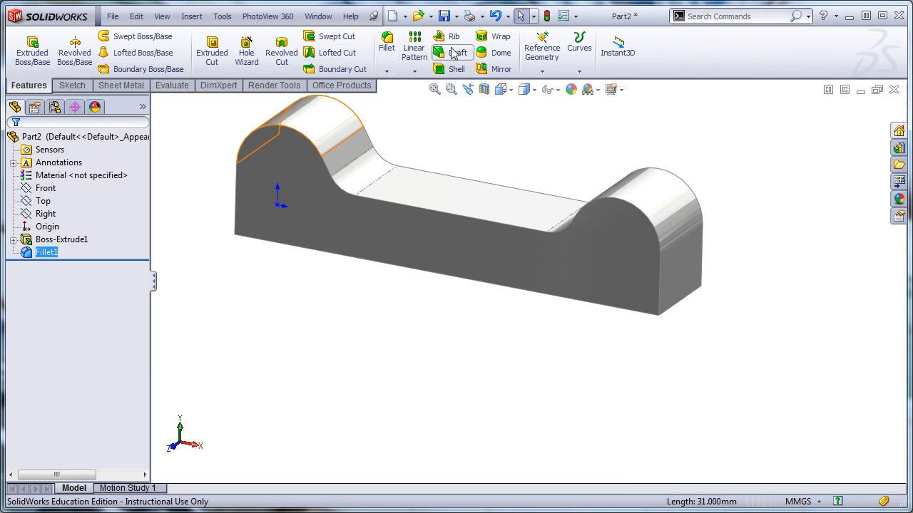
{"action": "left_click", "coordinate": [456, 69]}
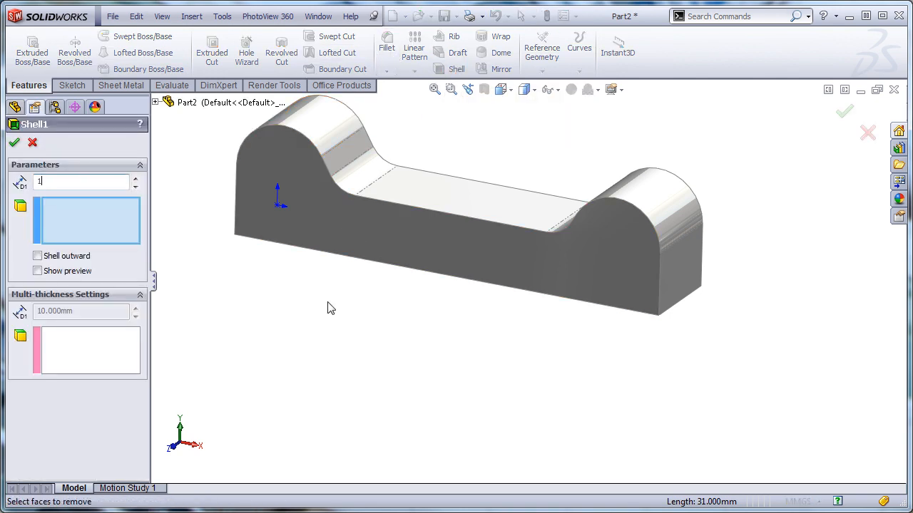
{"action": "left_click", "coordinate": [688, 261]}
{"action": "left_click", "coordinate": [671, 203]}
{"action": "middle_click_drag", "start_coordinate": [530, 309], "coordinate": [589, 336]}
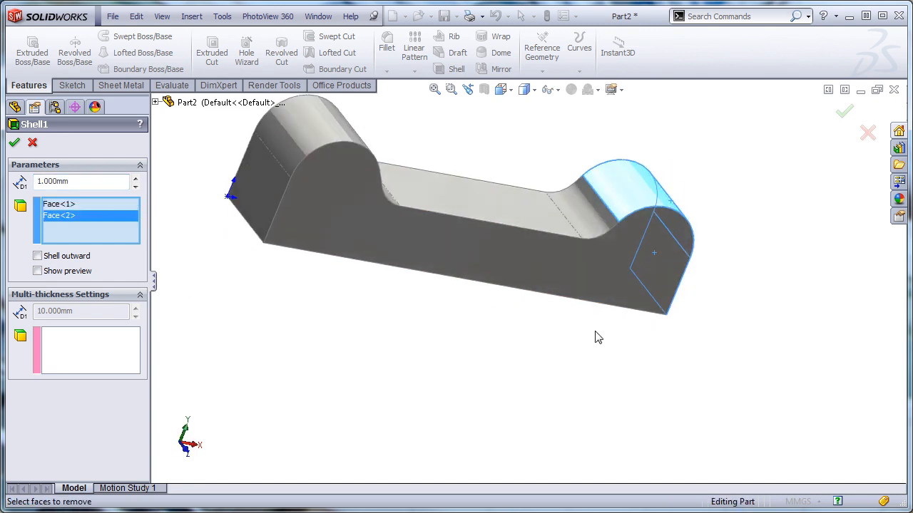
{"action": "left_click", "coordinate": [591, 214]}
{"action": "left_click", "coordinate": [567, 217]}
{"action": "left_click", "coordinate": [526, 218]}
Add the left fillet, slanted, rounded and end faces to the shell's removed faces and complete the shell.
{"action": "middle_click_drag", "start_coordinate": [526, 219], "coordinate": [401, 218]}
{"action": "left_click", "coordinate": [348, 191]}
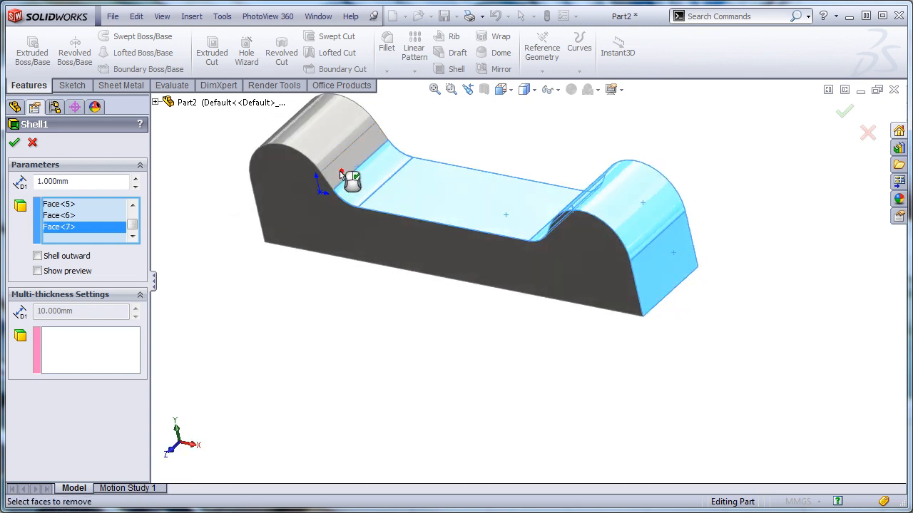
{"action": "left_click", "coordinate": [340, 172]}
{"action": "left_click", "coordinate": [320, 149]}
{"action": "middle_click_drag", "start_coordinate": [246, 256], "coordinate": [300, 258]}
{"action": "left_click", "coordinate": [234, 192]}
{"action": "middle_click_drag", "start_coordinate": [452, 363], "coordinate": [404, 352]}
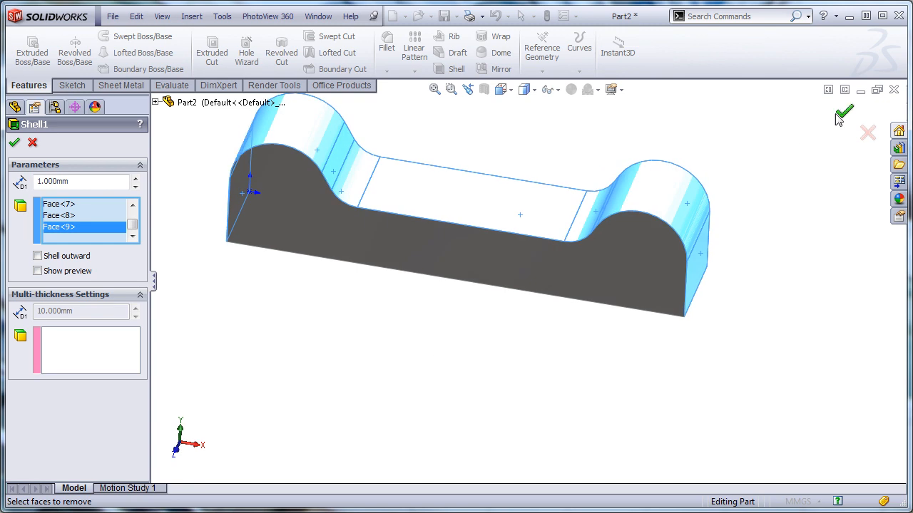
Insert sheet metal bends with the channel's inner floor as the fixed face and a 2 mm bend radius.
{"action": "middle_click_drag", "start_coordinate": [663, 368], "coordinate": [501, 373]}
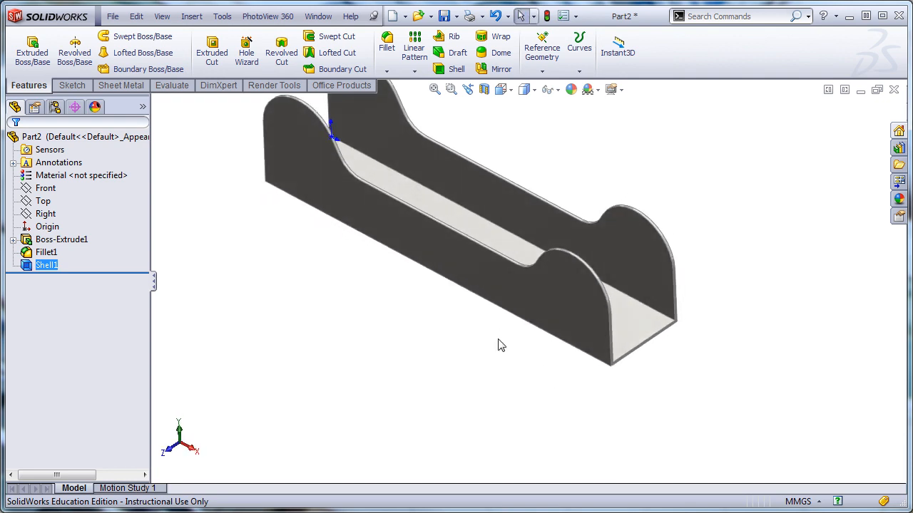
{"action": "scroll", "coordinate": [499, 345], "scroll_direction": "up", "scroll_amount": 3}
{"action": "scroll", "coordinate": [497, 252], "scroll_direction": "down", "scroll_amount": 2}
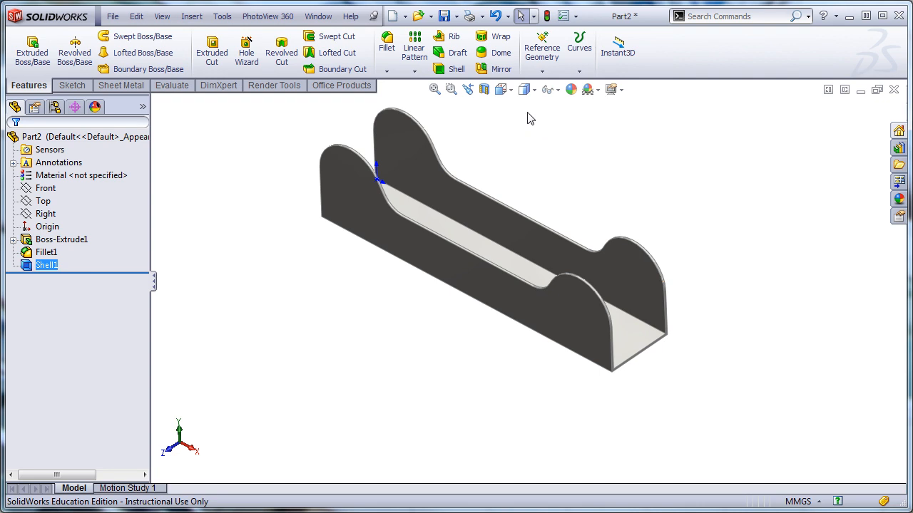
{"action": "left_click", "coordinate": [634, 335]}
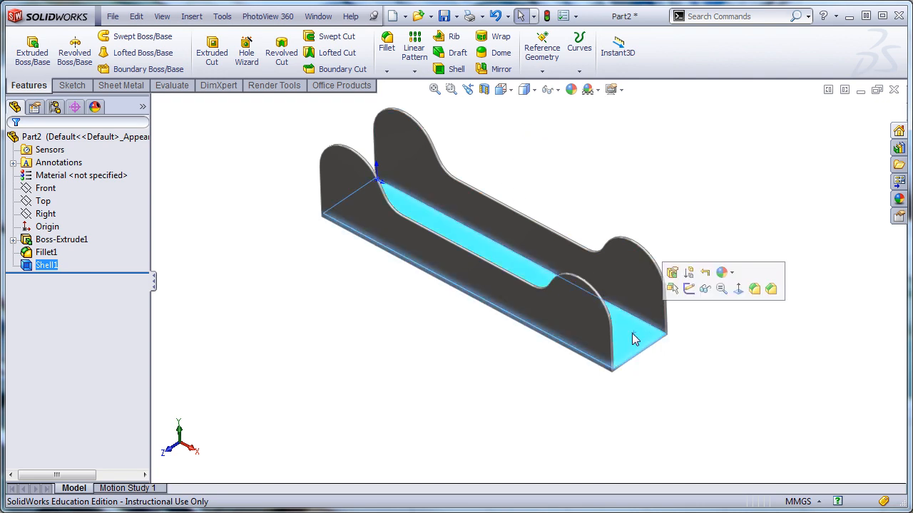
{"action": "left_click", "coordinate": [191, 15]}
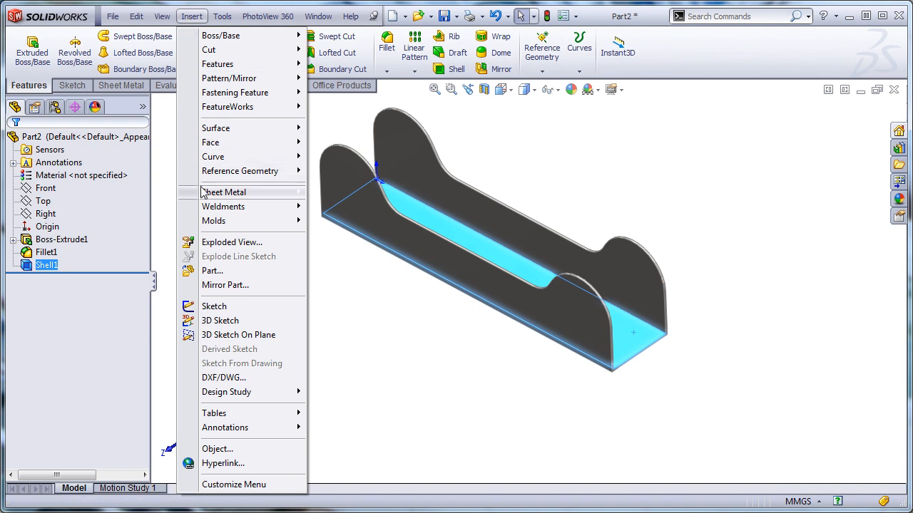
{"action": "mouse_move", "coordinate": [203, 192]}
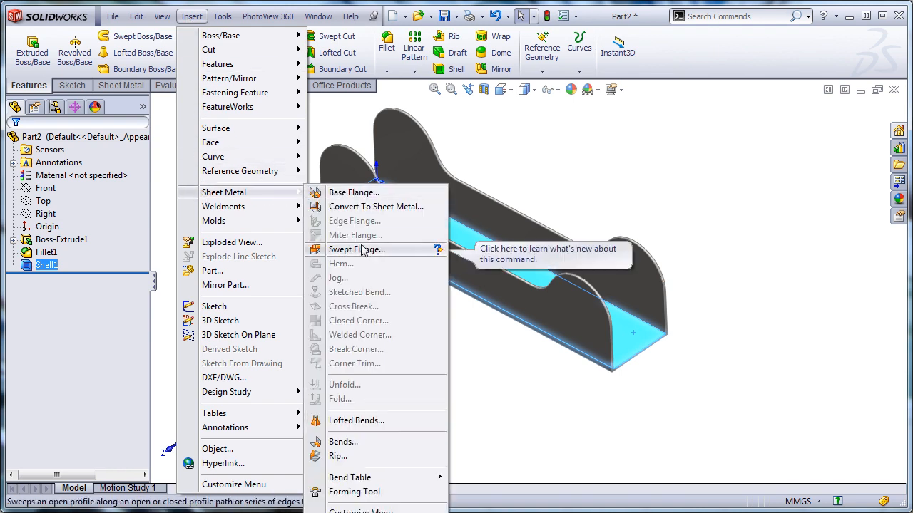
{"action": "left_click", "coordinate": [343, 442]}
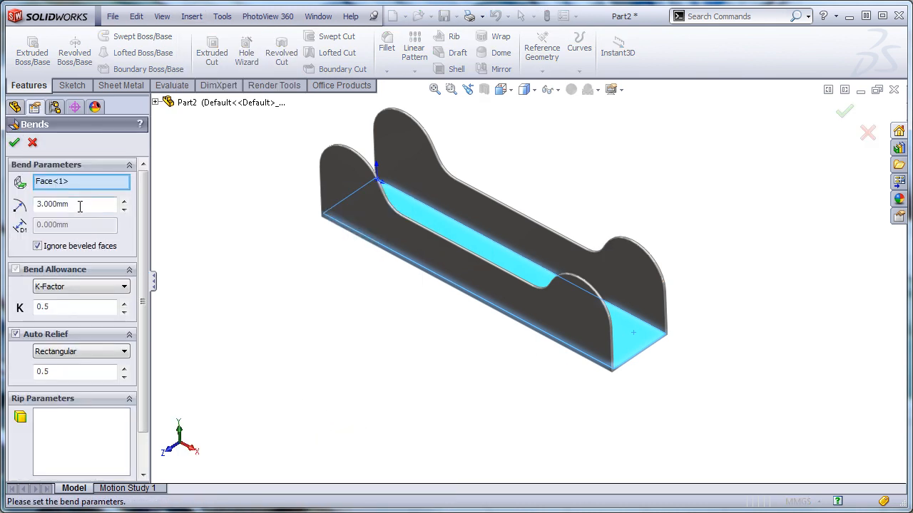
{"action": "left_click_drag", "start_coordinate": [75, 206], "coordinate": [9, 204]}
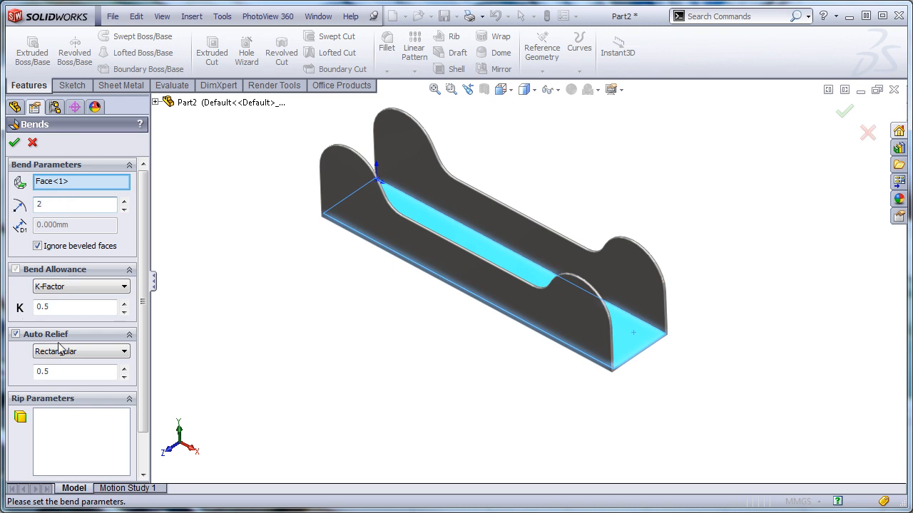
{"action": "mouse_move", "coordinate": [142, 293]}
{"action": "left_mouse_down"}
{"action": "mouse_move", "coordinate": [140, 341]}
{"action": "mouse_move", "coordinate": [142, 278]}
{"action": "left_mouse_up"}
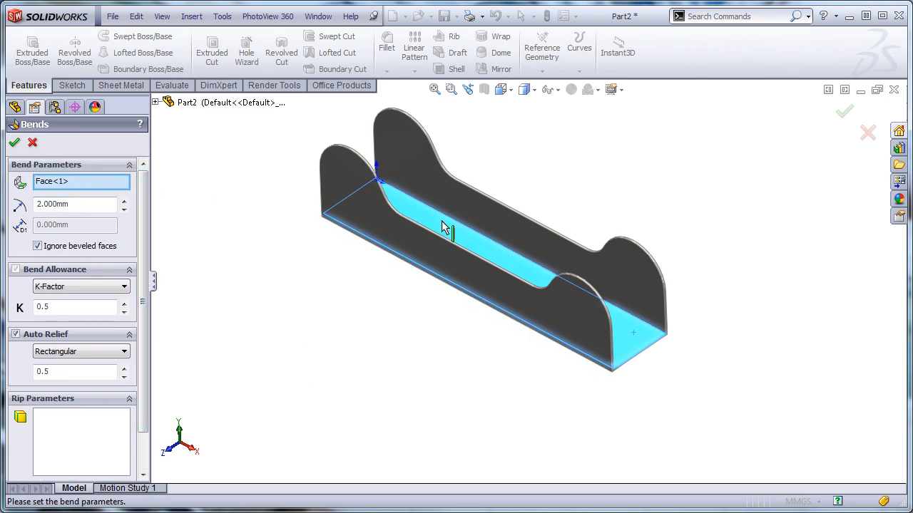
{"action": "left_click", "coordinate": [16, 143]}
Sketch two circles on the front side wall, centred on its rounded ends, with radii about 7.6 mm right and 8.8 mm left.
{"action": "middle_click_drag", "start_coordinate": [324, 354], "coordinate": [353, 298]}
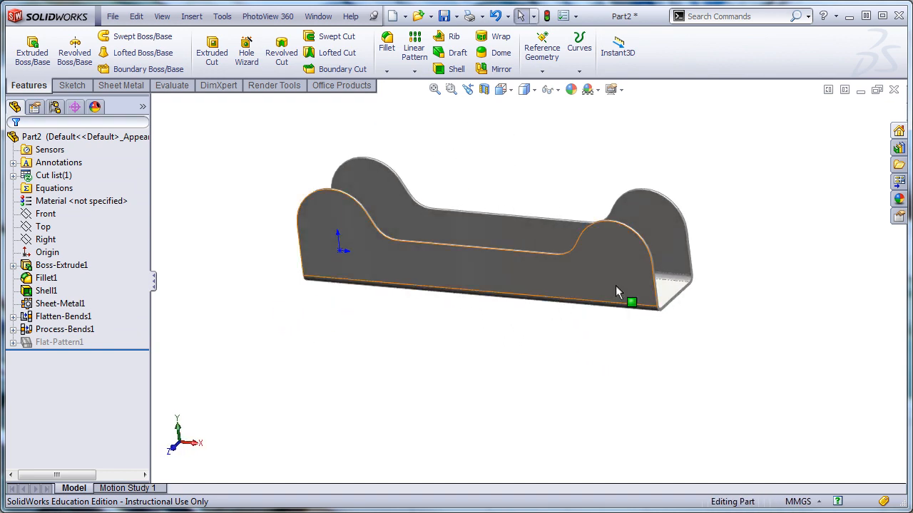
{"action": "left_click", "coordinate": [635, 247]}
{"action": "left_click", "coordinate": [664, 223]}
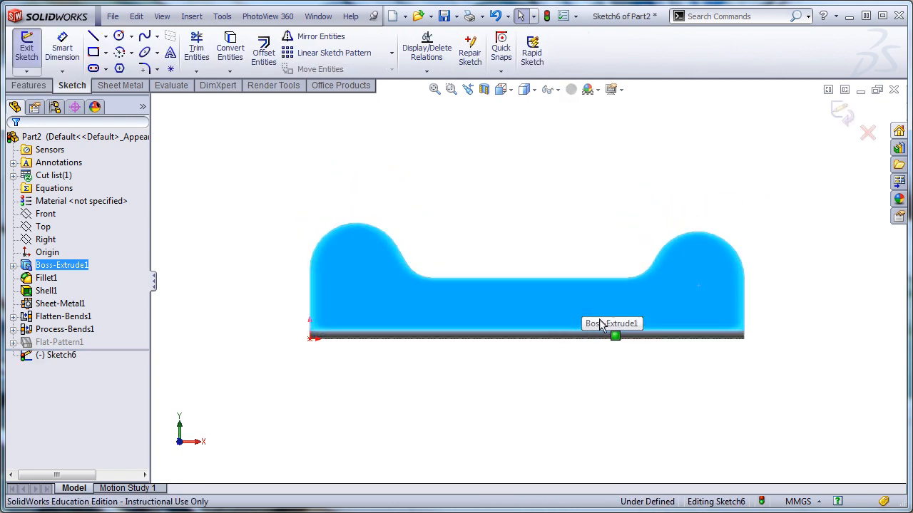
{"action": "right_click_drag", "start_coordinate": [582, 322], "coordinate": [665, 250]}
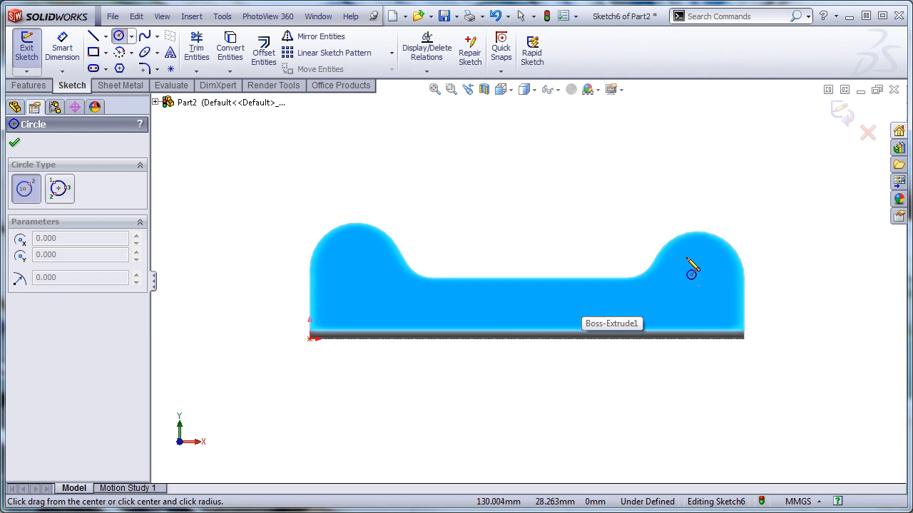
{"action": "left_click", "coordinate": [698, 279]}
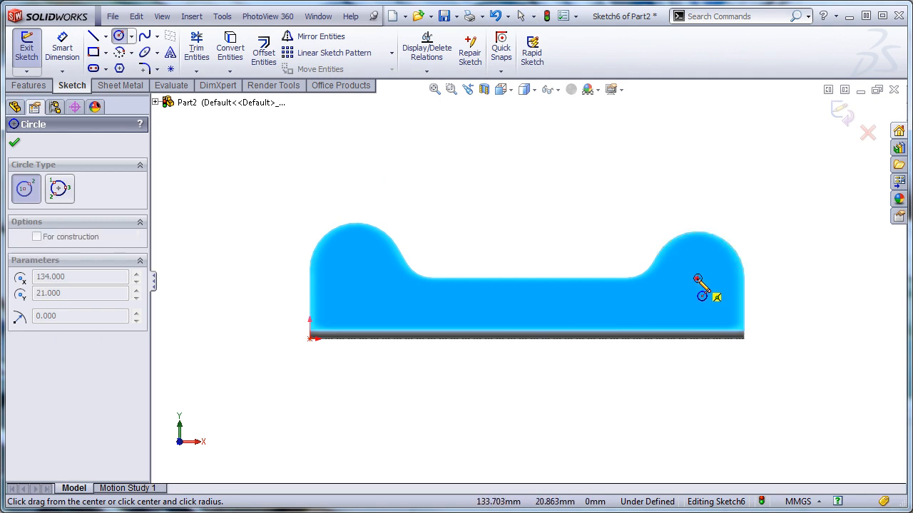
{"action": "left_click", "coordinate": [709, 298]}
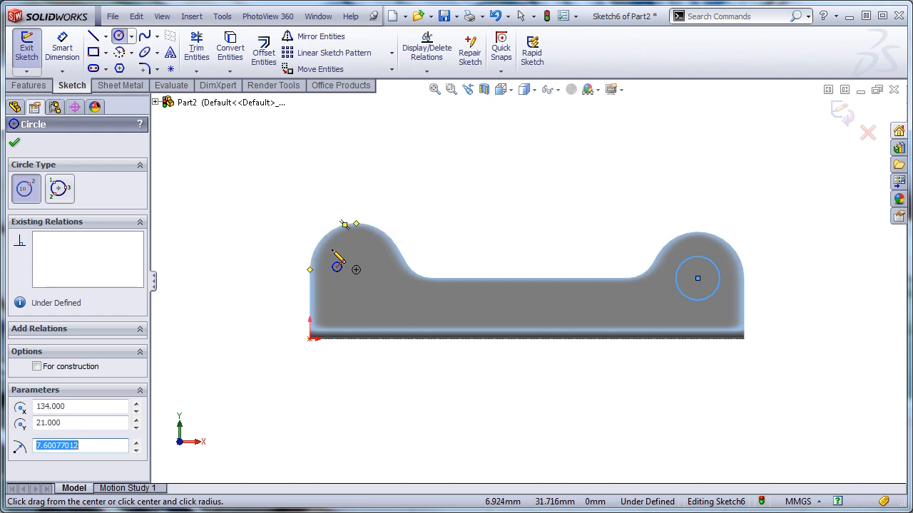
{"action": "left_click", "coordinate": [355, 270]}
{"action": "left_click", "coordinate": [373, 289]}
Dimension the left circle's diameter to 10 mm.
{"action": "key", "text": "d"}
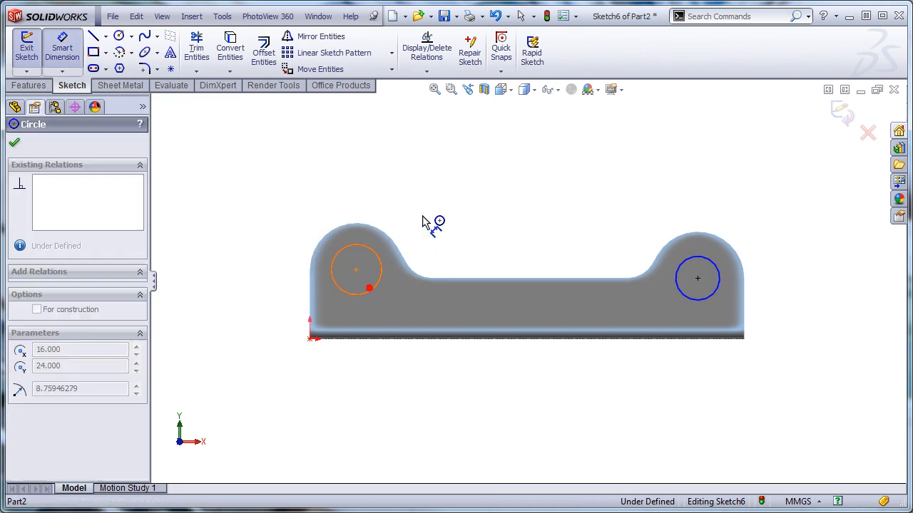
{"action": "left_click", "coordinate": [377, 251]}
{"action": "left_click", "coordinate": [454, 180]}
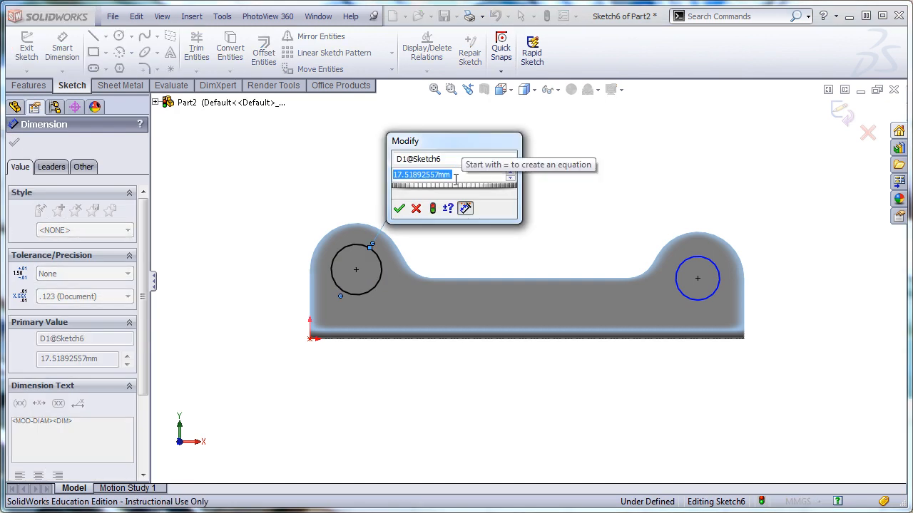
{"action": "type", "text": "10"}
{"action": "key", "text": "Return"}
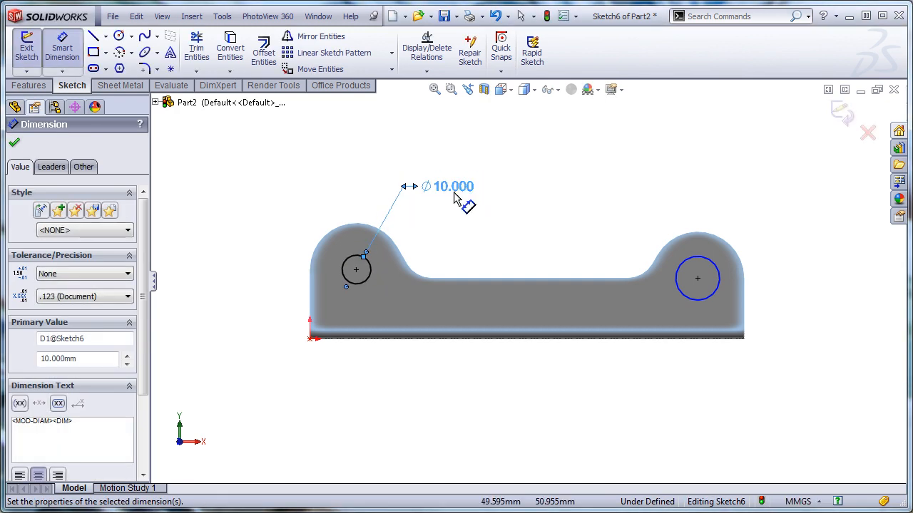
{"action": "key", "text": "Escape"}
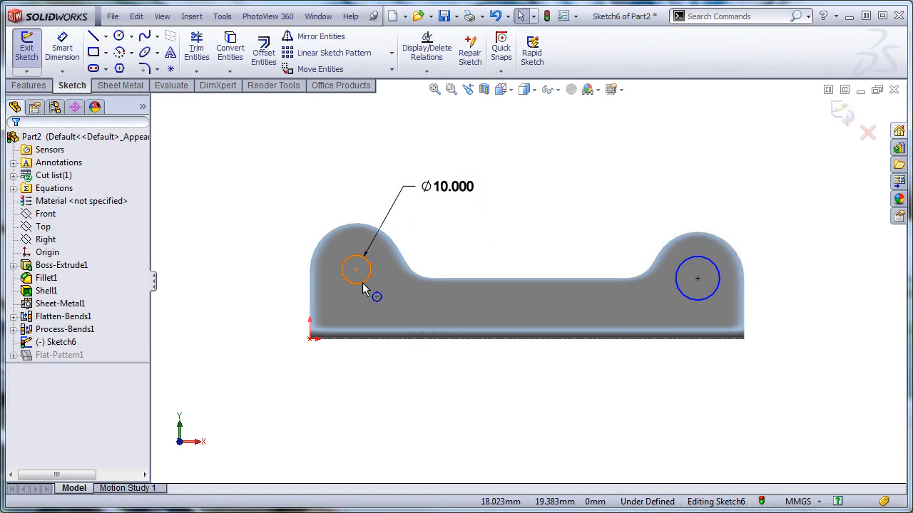
Add an equal relation between the left and right circles.
{"action": "left_click", "coordinate": [678, 293], "text": "ctrl"}
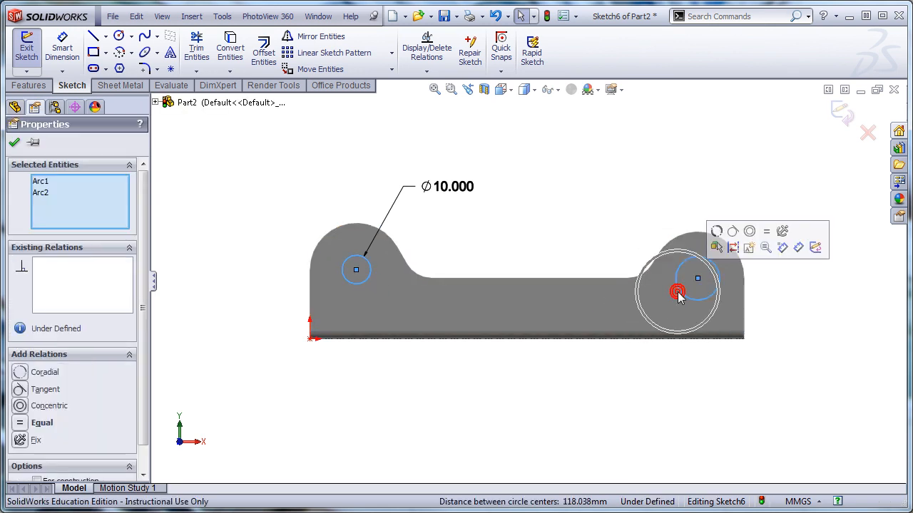
{"action": "left_click", "coordinate": [766, 231]}
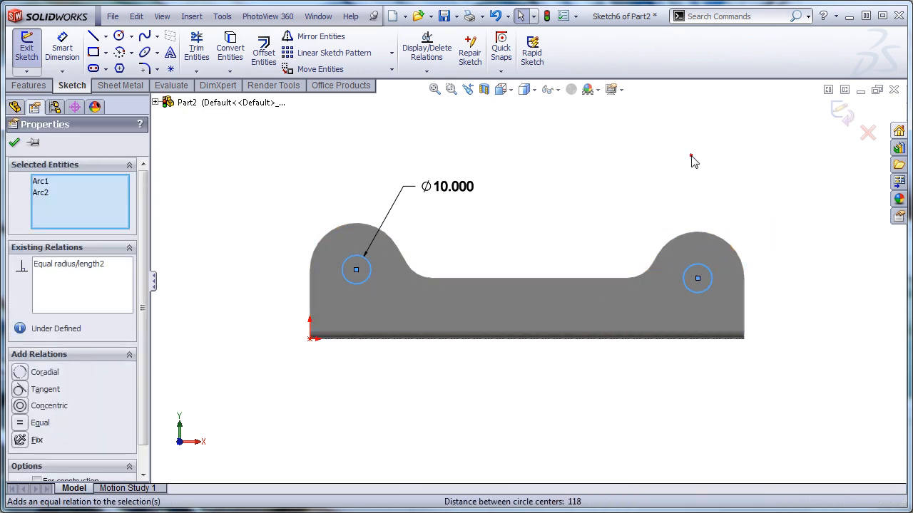
{"action": "left_click", "coordinate": [691, 162]}
{"action": "middle_click_drag", "start_coordinate": [691, 162], "coordinate": [471, 235]}
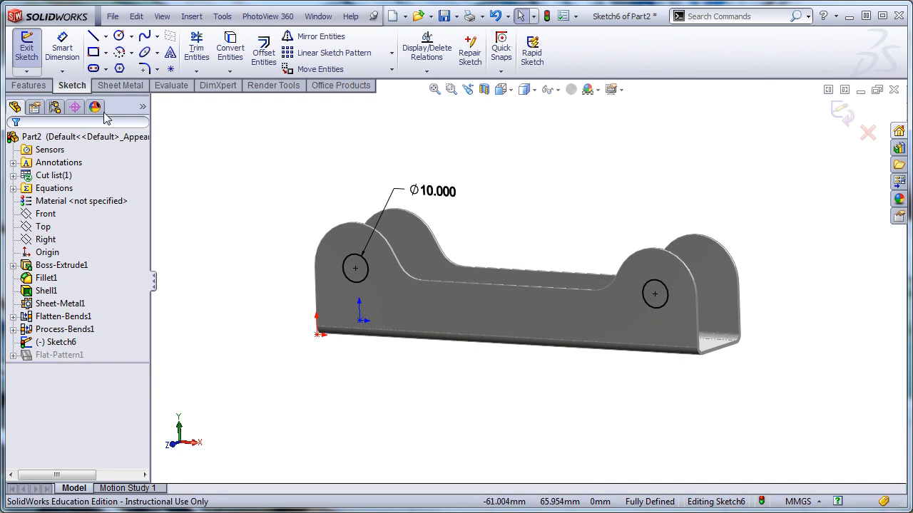
Cut-extrude the two 10 mm circles Through All so they pierce both side walls.
{"action": "left_click", "coordinate": [29, 84]}
{"action": "left_click", "coordinate": [211, 52]}
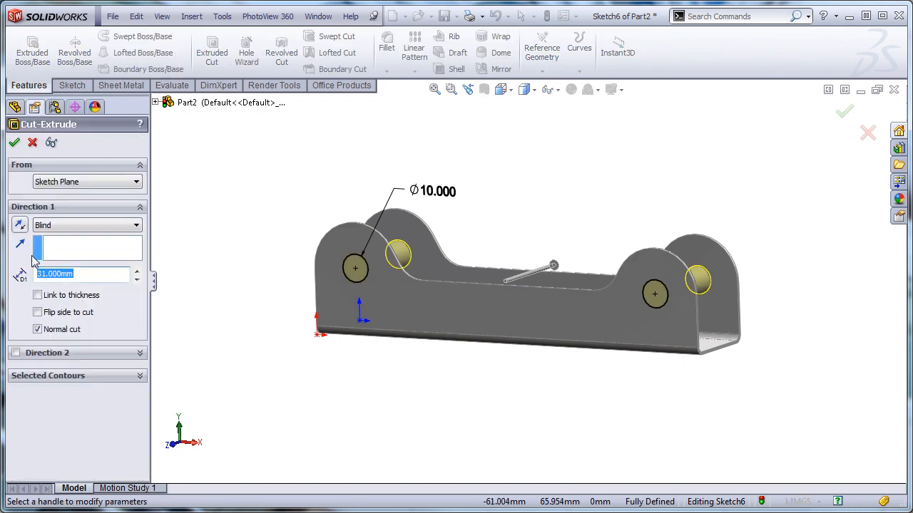
{"action": "left_click", "coordinate": [57, 225]}
{"action": "left_click", "coordinate": [57, 244]}
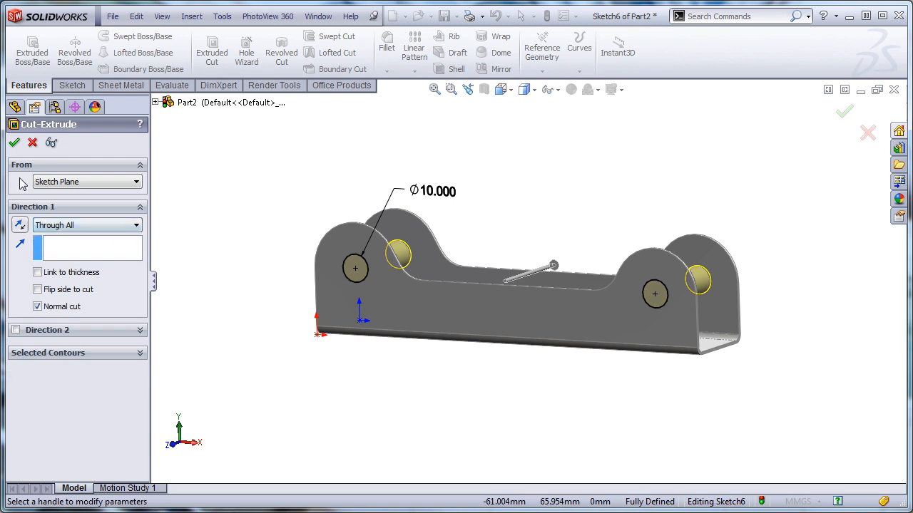
{"action": "left_click", "coordinate": [14, 144]}
{"action": "middle_click_drag", "start_coordinate": [399, 404], "coordinate": [393, 433]}
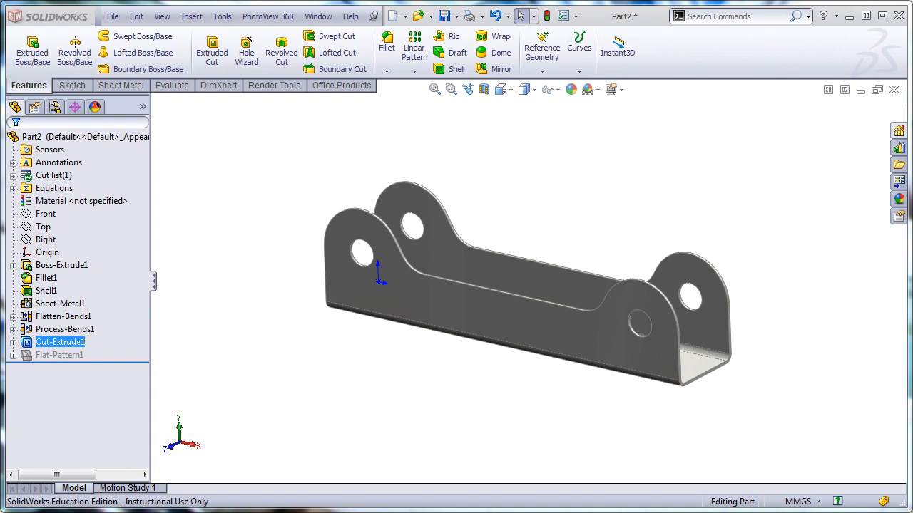
Check the unfold instructions and notch dimensions in the assignment PDF in Chrome, and return to the sheet metal commands in SolidWorks.
{"action": "left_click_drag", "start_coordinate": [912, 22], "coordinate": [563, 16]}
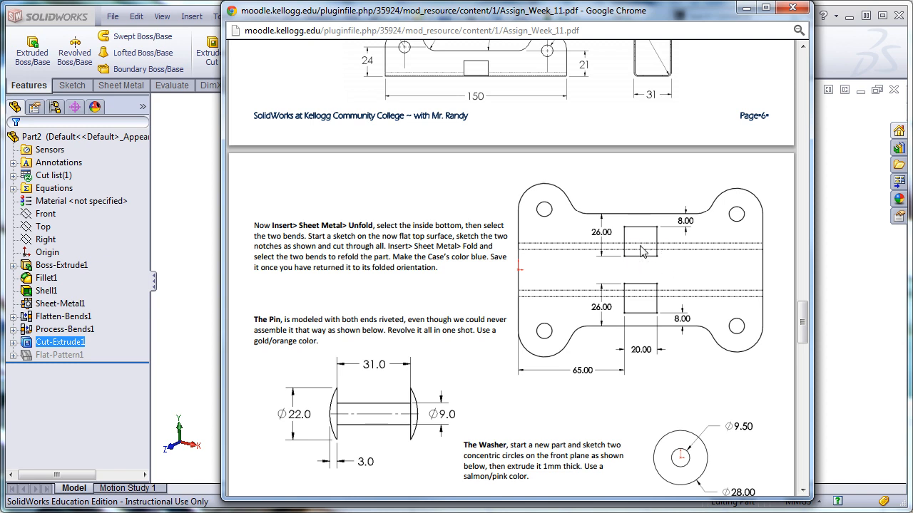
{"action": "left_click_drag", "start_coordinate": [546, 11], "coordinate": [912, 15]}
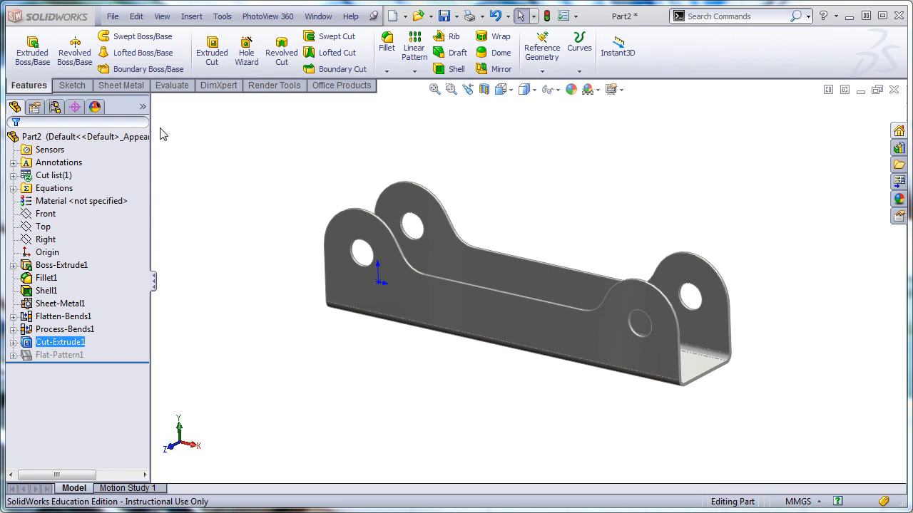
{"action": "left_click", "coordinate": [116, 86]}
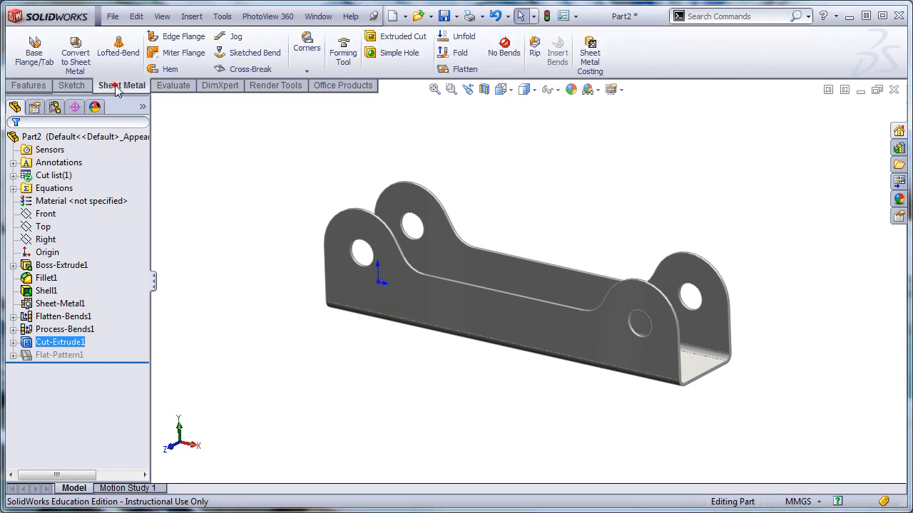
{"action": "right_click", "coordinate": [184, 86]}
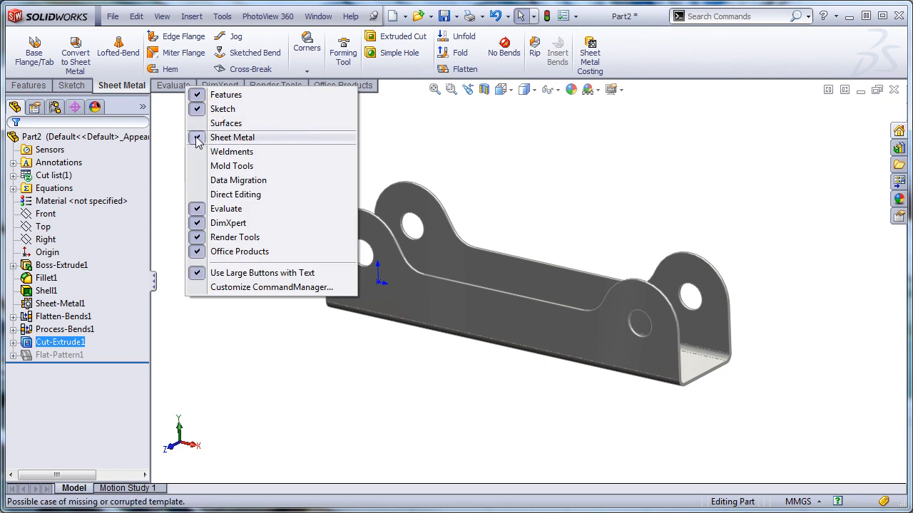
{"action": "left_click", "coordinate": [163, 123]}
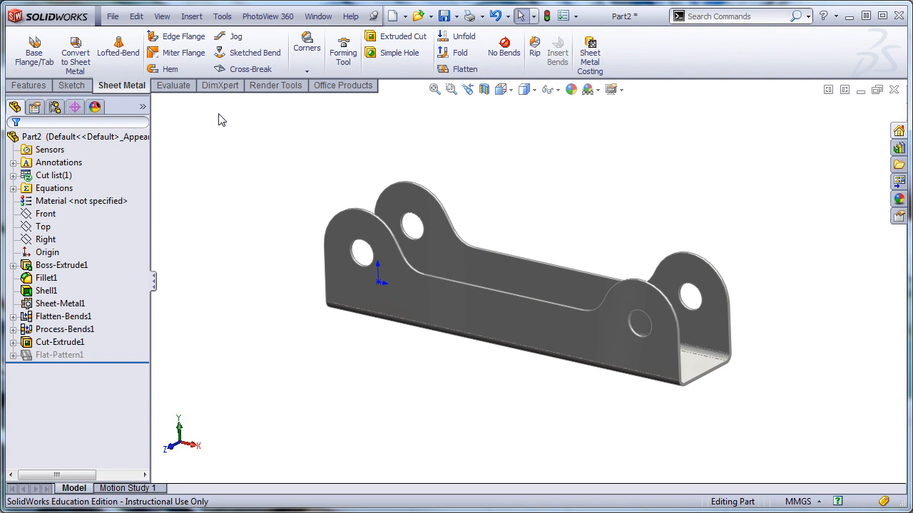
{"action": "left_click", "coordinate": [192, 16]}
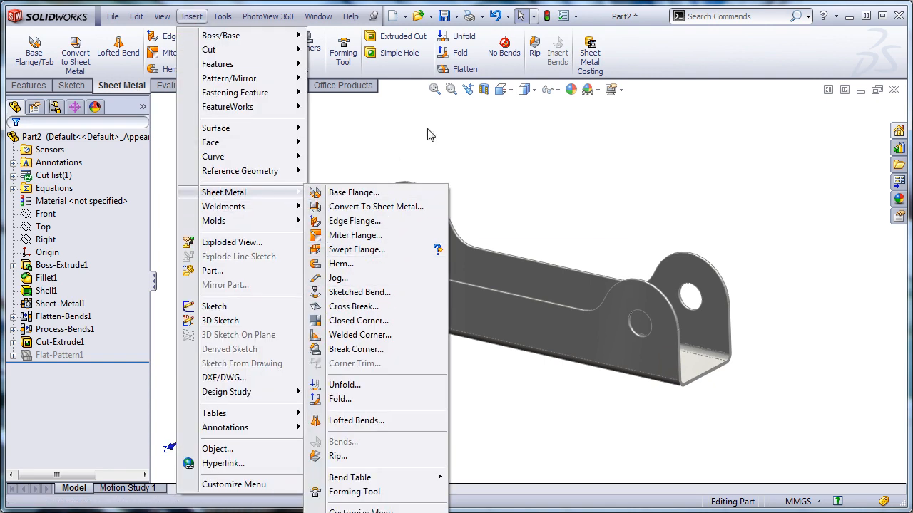
{"action": "left_click", "coordinate": [482, 135]}
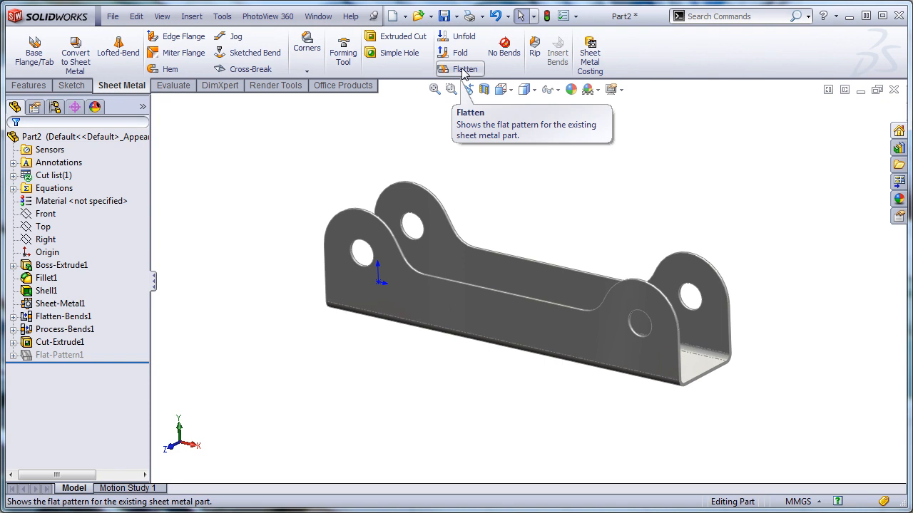
Unfold both bends of the channel with the inner floor as the fixed face.
{"action": "left_click", "coordinate": [460, 39]}
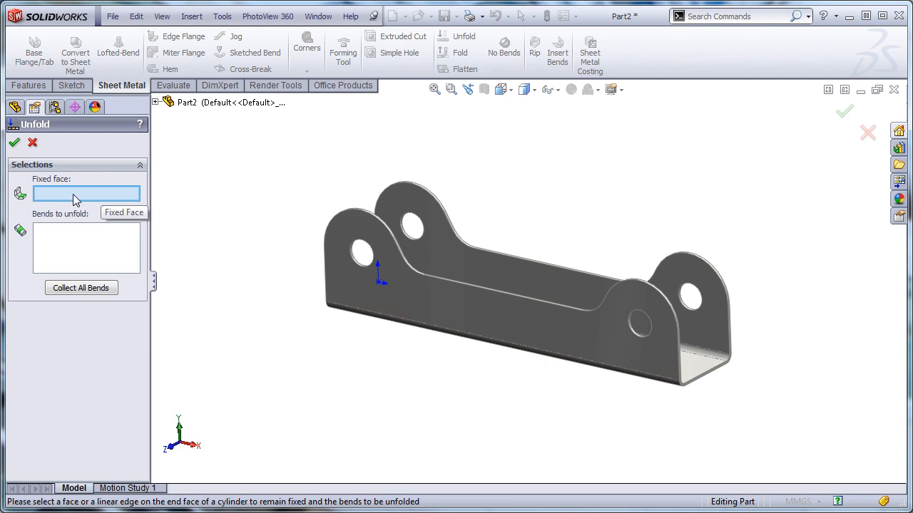
{"action": "middle_click_drag", "start_coordinate": [301, 214], "coordinate": [273, 236]}
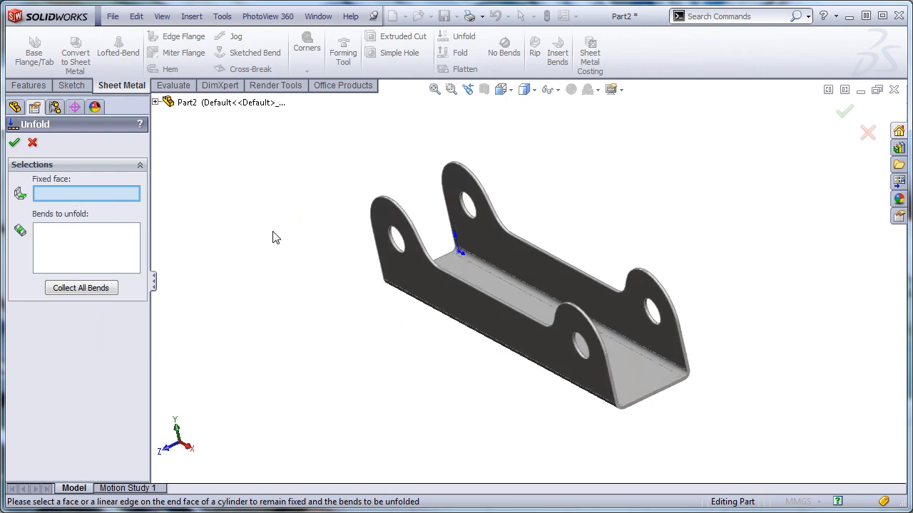
{"action": "left_click", "coordinate": [637, 382]}
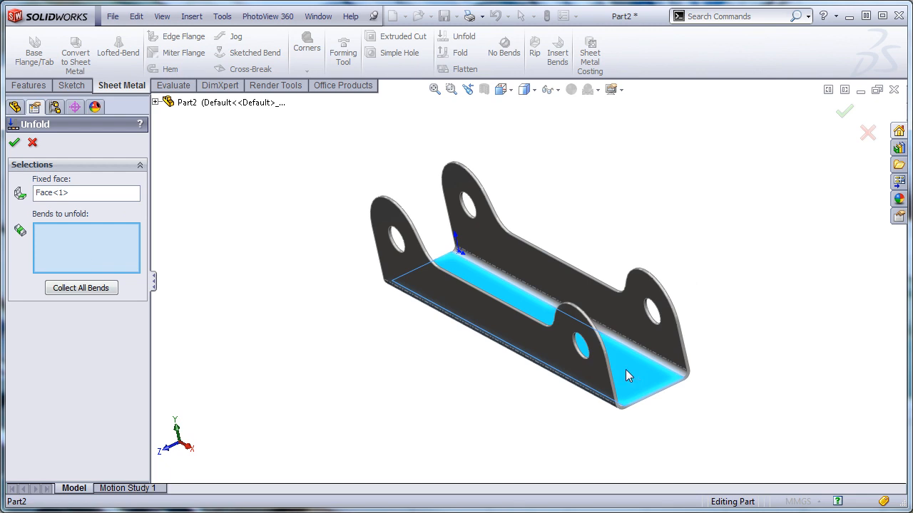
{"action": "left_click", "coordinate": [655, 359]}
{"action": "middle_click_drag", "start_coordinate": [662, 367], "coordinate": [561, 426]}
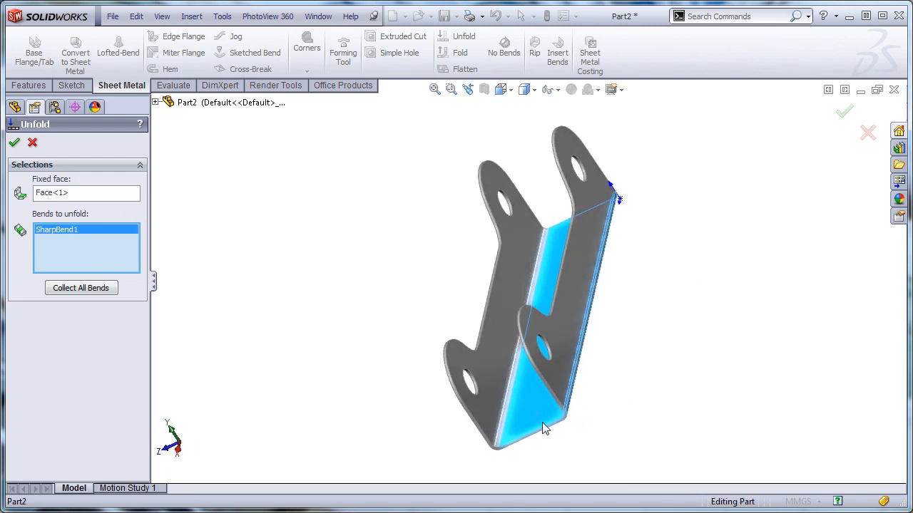
{"action": "left_click", "coordinate": [499, 437]}
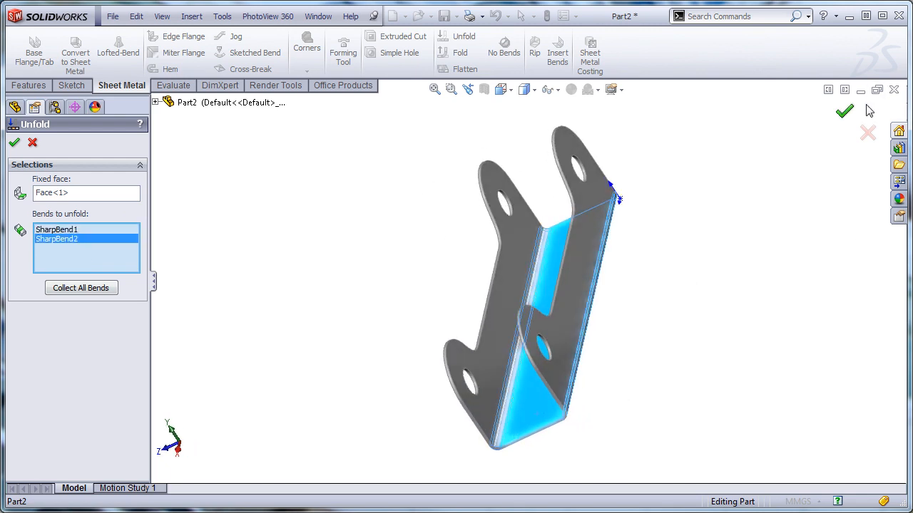
{"action": "left_click", "coordinate": [844, 109]}
Sketch two rectangles about 23 mm wide on the flattened floor face, one above the other, each crossing one bend region.
{"action": "middle_click_drag", "start_coordinate": [399, 431], "coordinate": [496, 433]}
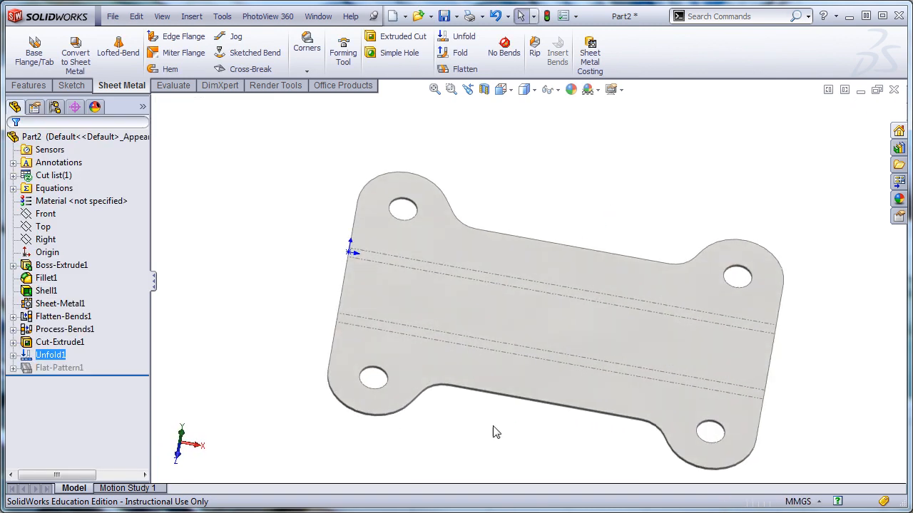
{"action": "left_click", "coordinate": [531, 322]}
{"action": "left_click", "coordinate": [532, 279]}
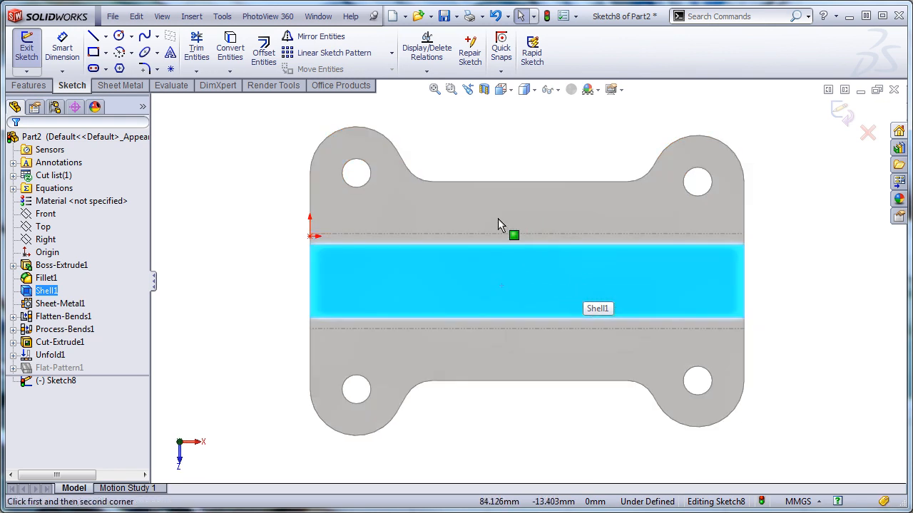
{"action": "key", "text": "r"}
{"action": "left_click", "coordinate": [490, 211]}
{"action": "left_click", "coordinate": [557, 264]}
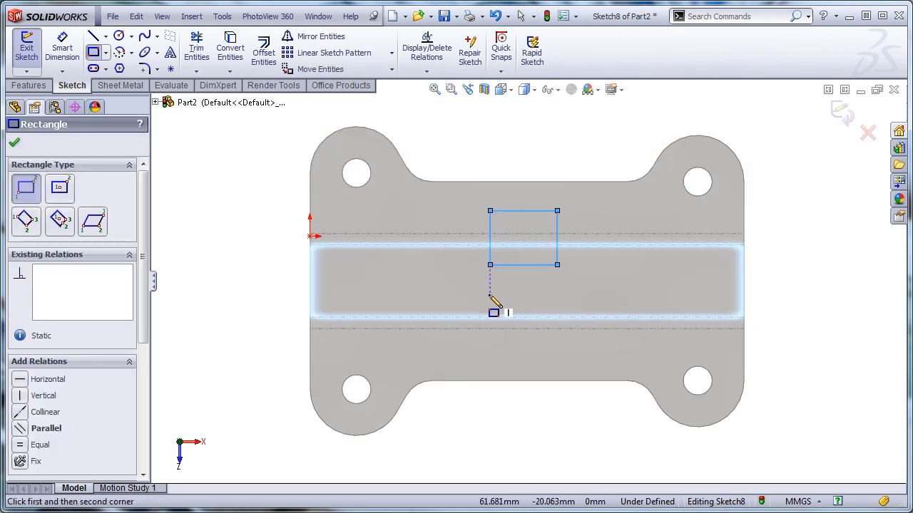
{"action": "left_click", "coordinate": [489, 294]}
{"action": "left_click", "coordinate": [557, 345]}
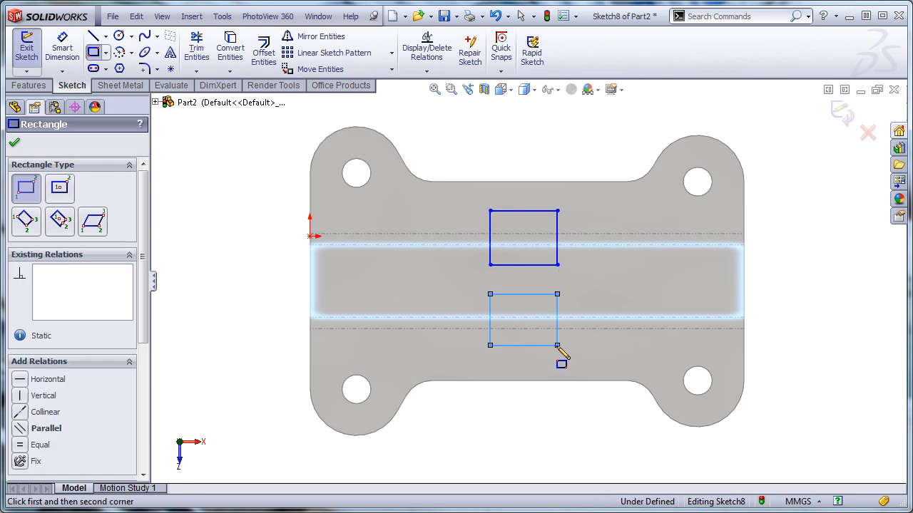
{"action": "key", "text": "Escape"}
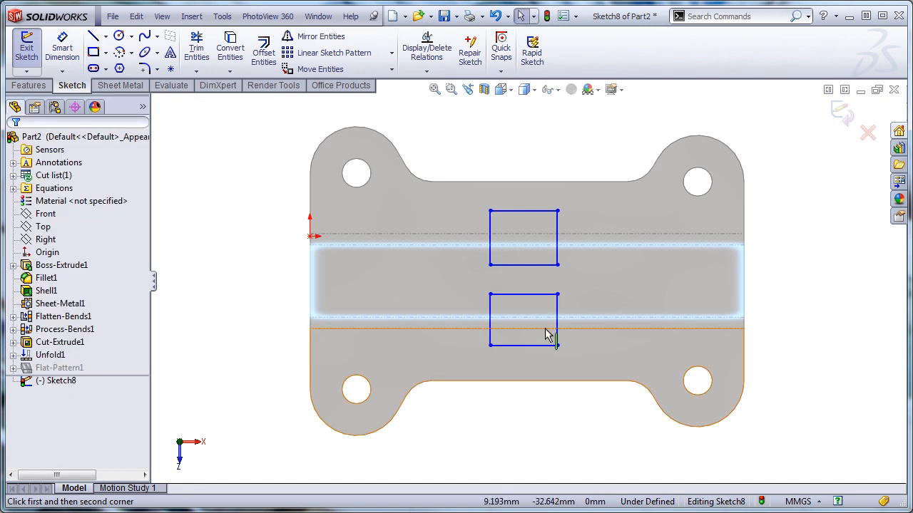
Add collinear relations between the right sides and between the left sides of the two rectangles.
{"action": "left_click", "coordinate": [557, 325]}
{"action": "left_click", "coordinate": [557, 238], "text": "ctrl"}
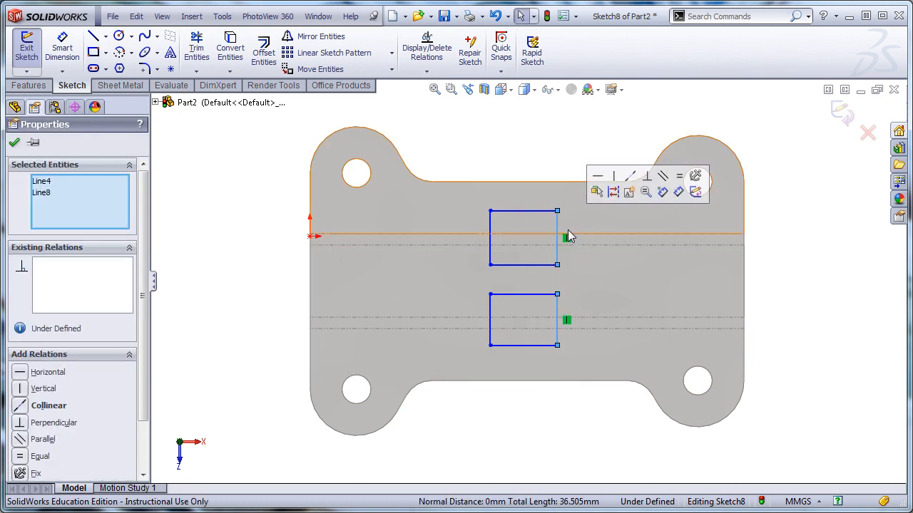
{"action": "left_click", "coordinate": [629, 177]}
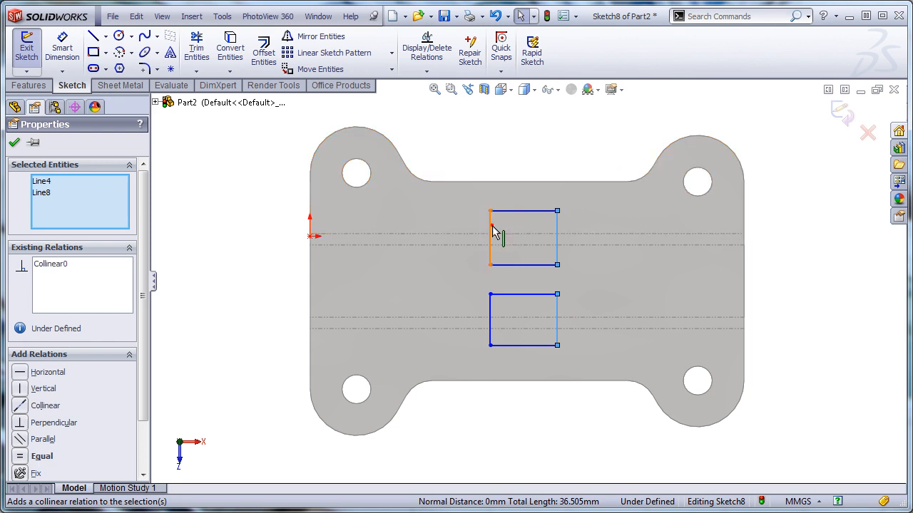
{"action": "left_click", "coordinate": [491, 232]}
{"action": "left_click", "coordinate": [490, 319], "text": "ctrl"}
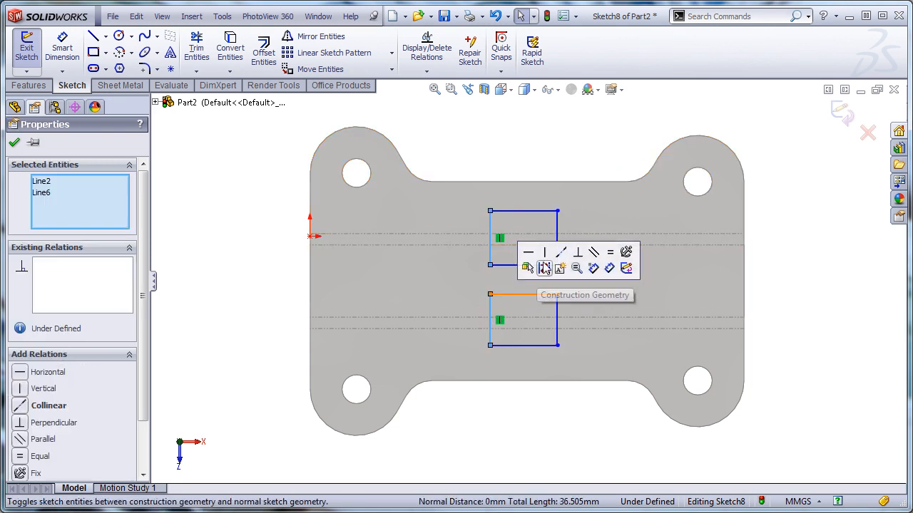
{"action": "left_click", "coordinate": [562, 259]}
{"action": "key", "text": "Escape"}
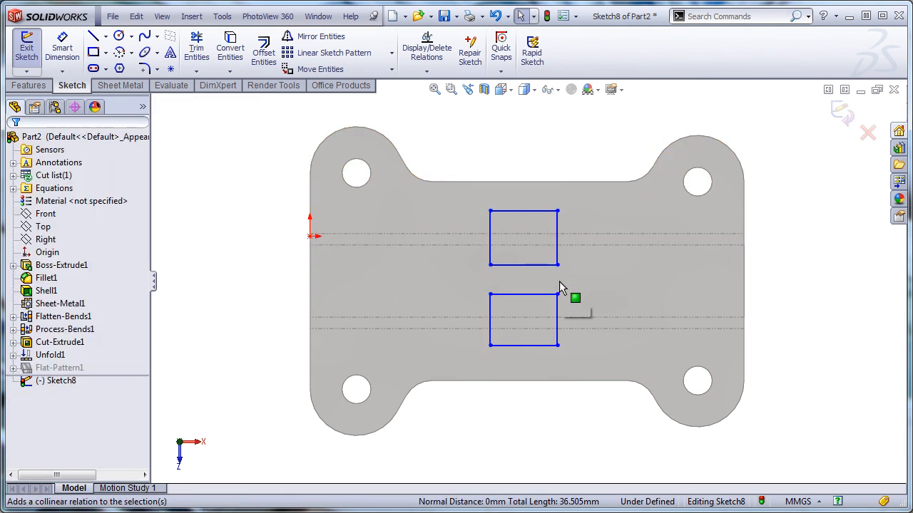
Dimension the lower rectangle's width to 20 mm.
{"action": "key", "text": "d"}
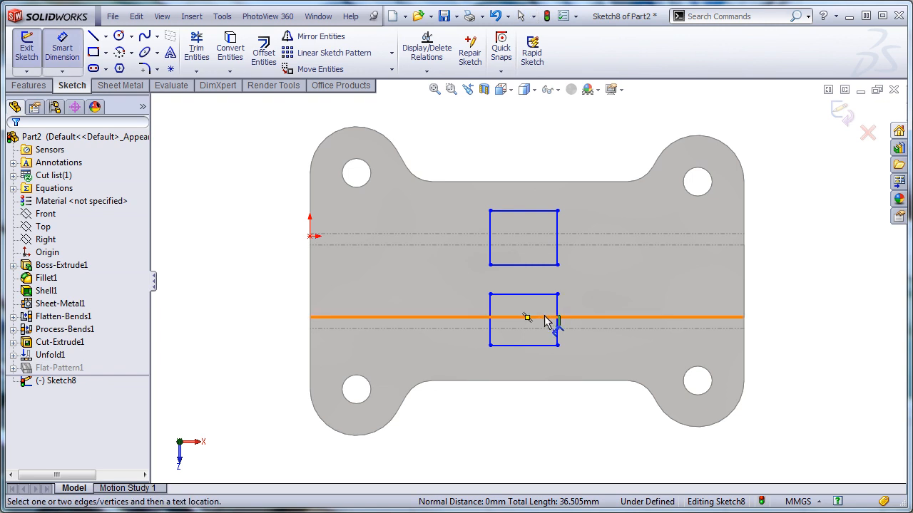
{"action": "left_click", "coordinate": [519, 345]}
{"action": "left_click", "coordinate": [520, 421]}
{"action": "type", "text": "20"}
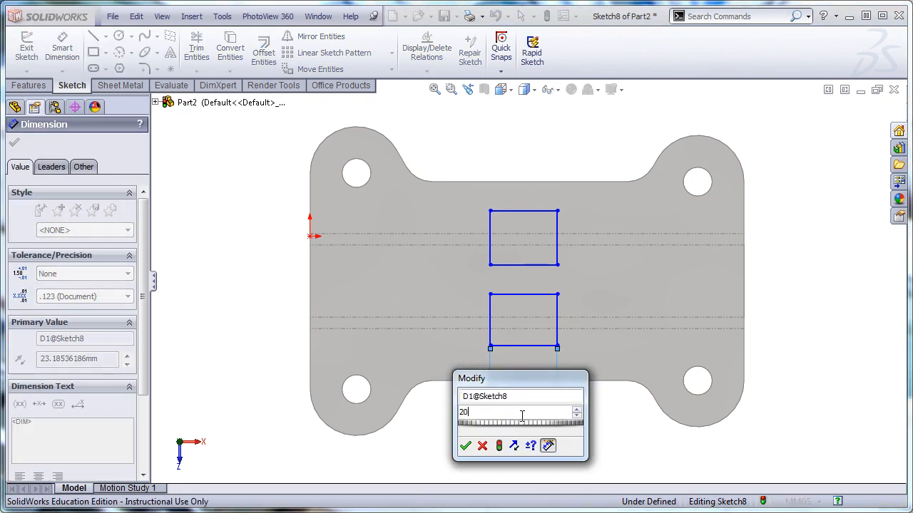
{"action": "key", "text": "Return"}
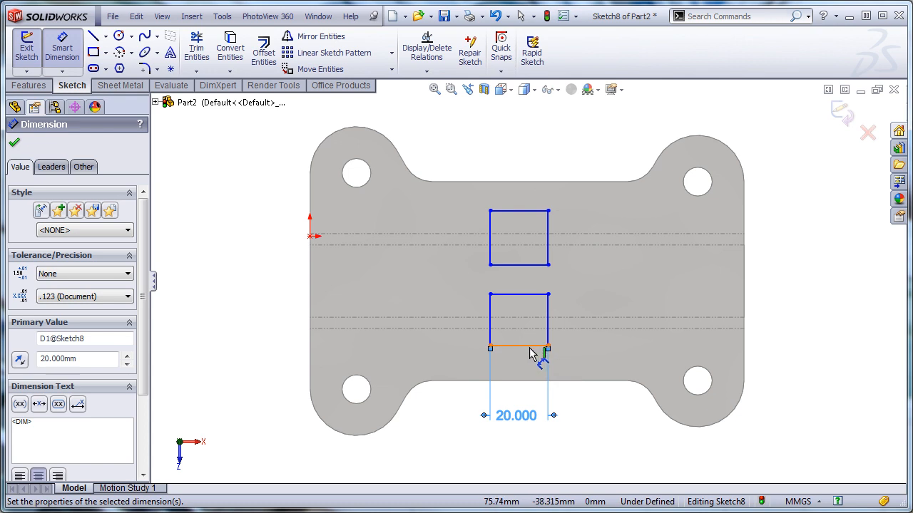
Dimension the lower rectangle's bottom edge 8 mm from the plate's lower straight edge.
{"action": "left_click", "coordinate": [536, 347]}
{"action": "left_click", "coordinate": [528, 380]}
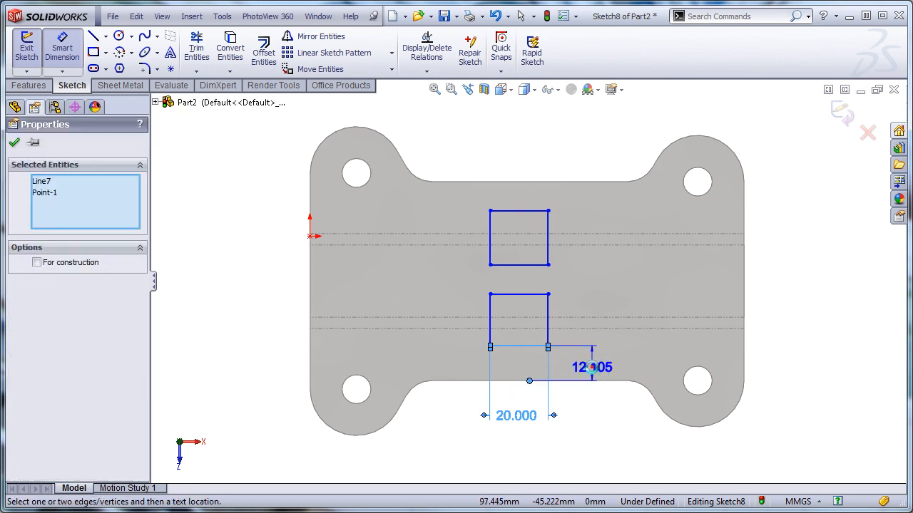
{"action": "left_click", "coordinate": [592, 371]}
{"action": "key", "text": "Return"}
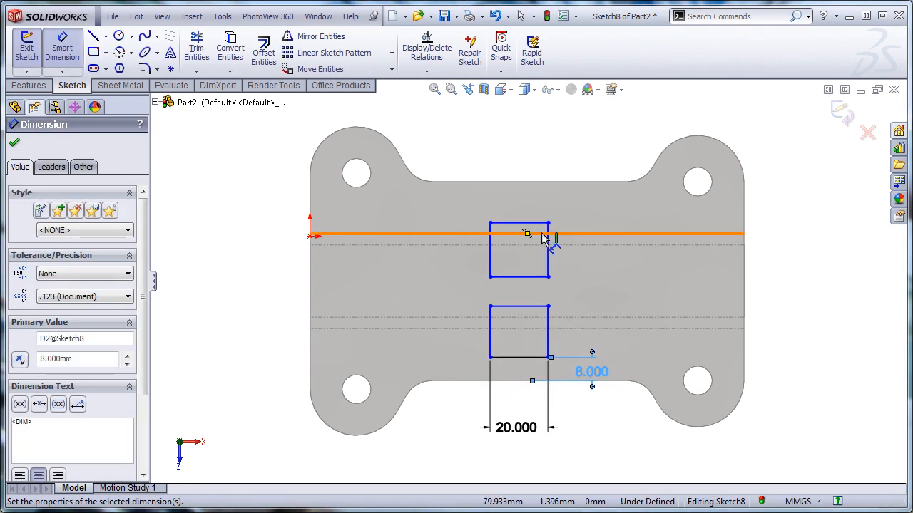
Dimension the upper rectangle's top edge 8 mm from the plate's upper straight edge.
{"action": "left_click", "coordinate": [535, 221]}
{"action": "left_click", "coordinate": [531, 183]}
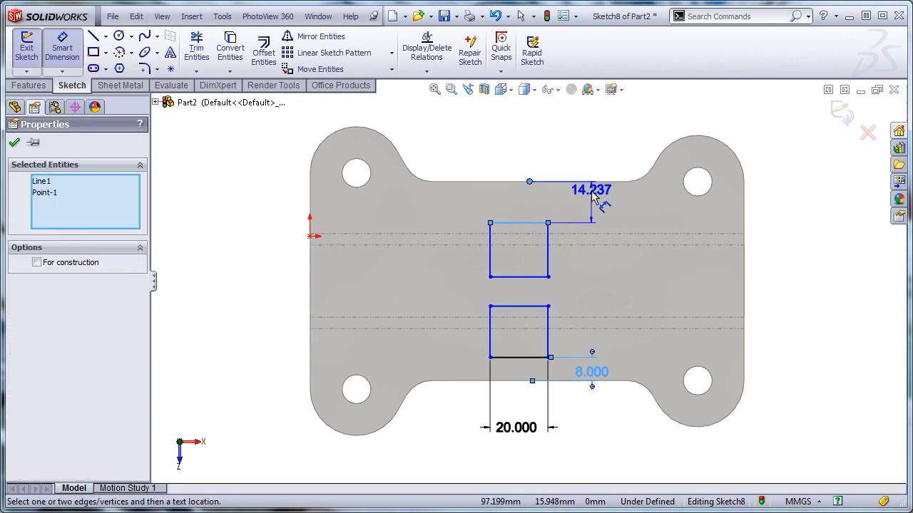
{"action": "left_click", "coordinate": [589, 190]}
{"action": "type", "text": "8"}
{"action": "key", "text": "Return"}
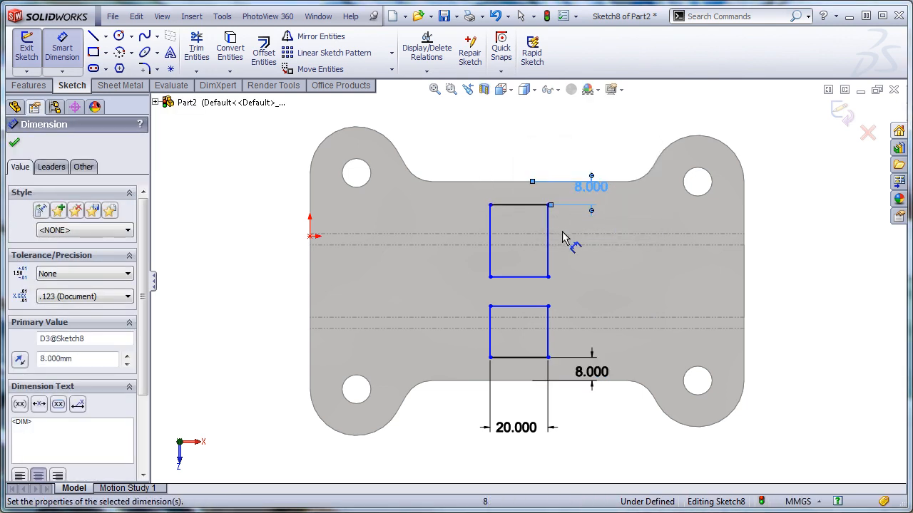
Dimension the upper rectangle's bottom edge 26 mm from the plate's upper straight edge.
{"action": "left_click", "coordinate": [485, 182]}
{"action": "left_click", "coordinate": [501, 276]}
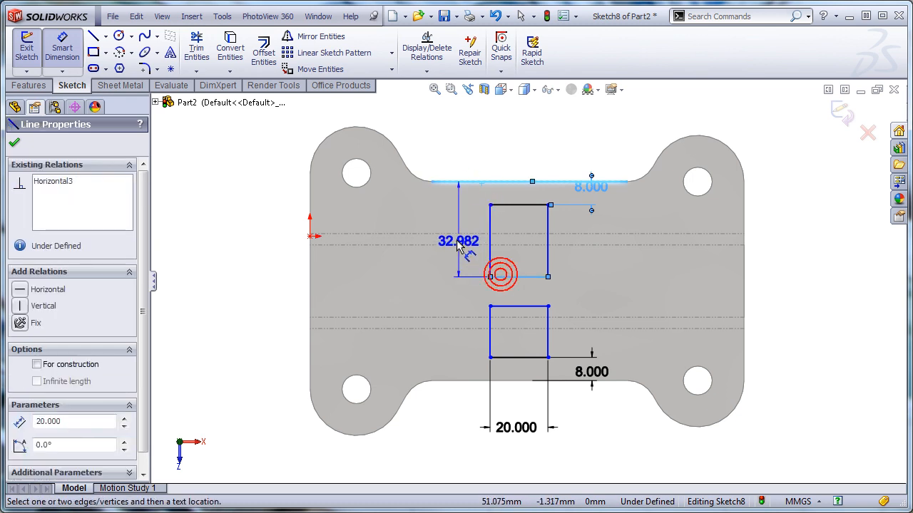
{"action": "left_click", "coordinate": [449, 230]}
{"action": "type", "text": "26"}
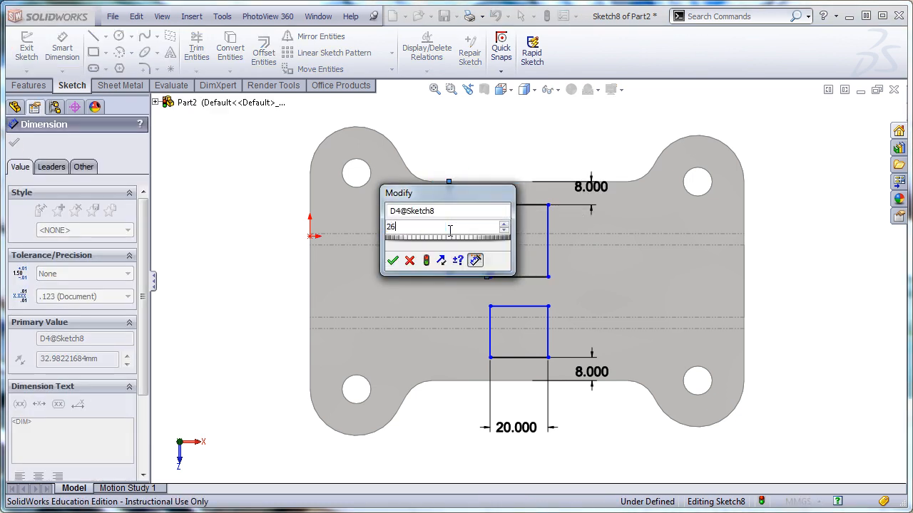
{"action": "key", "text": "Return"}
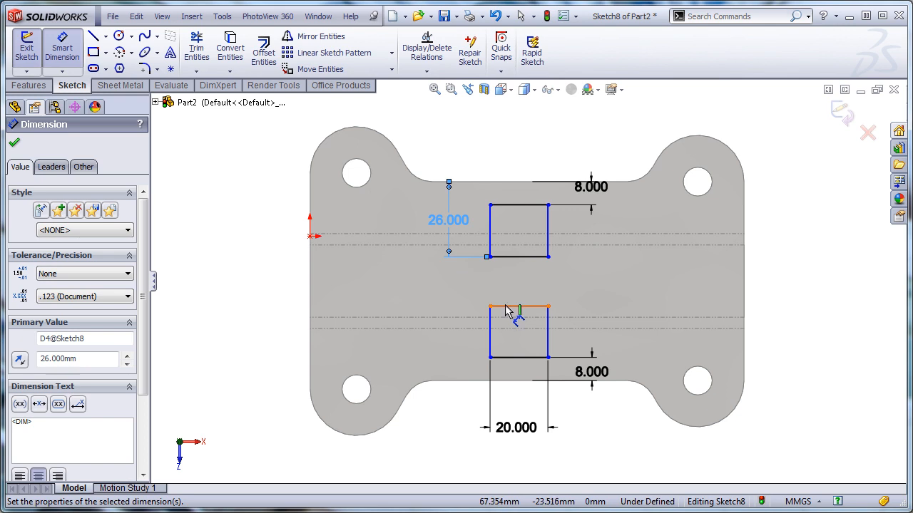
Dimension the lower rectangle's top edge 26 mm from the plate's lower straight edge.
{"action": "left_click", "coordinate": [507, 307]}
{"action": "left_click", "coordinate": [457, 385]}
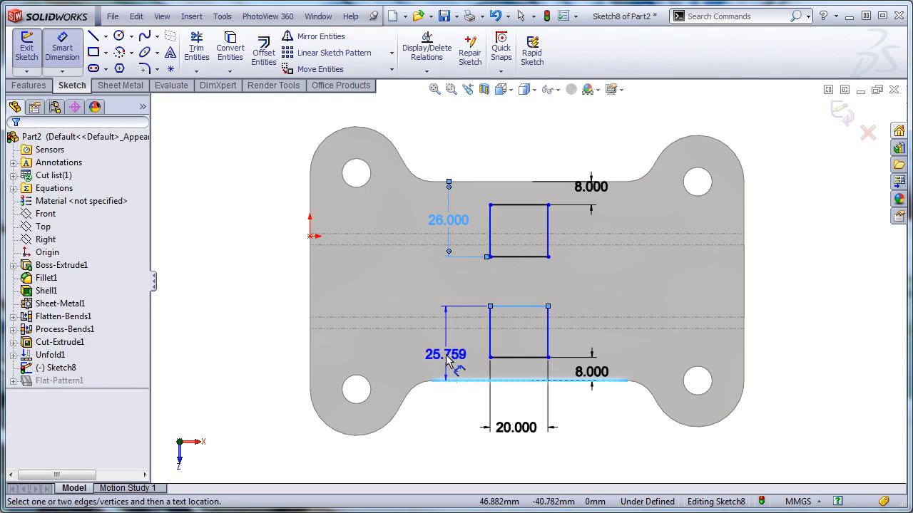
{"action": "left_click", "coordinate": [445, 352]}
{"action": "type", "text": "3"}
{"action": "key", "text": "BackSpace"}
{"action": "type", "text": "26"}
{"action": "key", "text": "Return"}
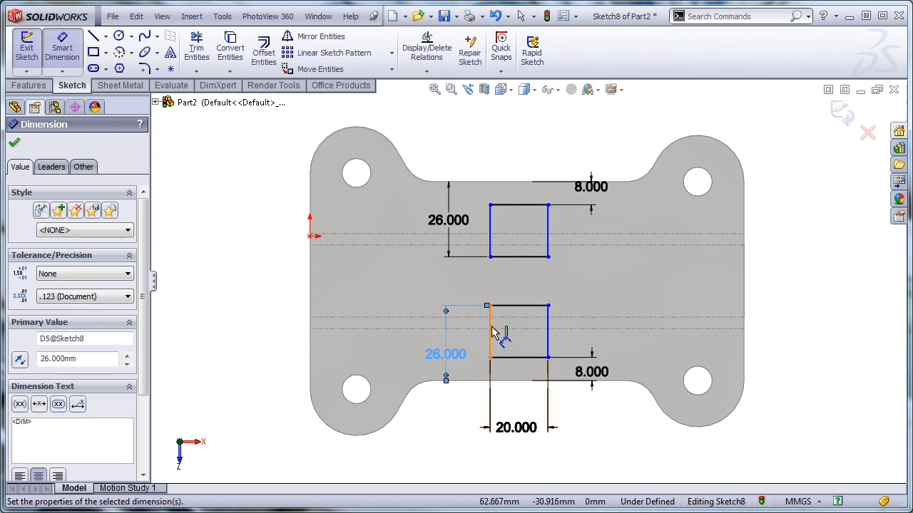
Dimension the lower rectangle's left edge 65 mm from the plate's left end.
{"action": "left_click", "coordinate": [491, 333]}
{"action": "left_click", "coordinate": [312, 362]}
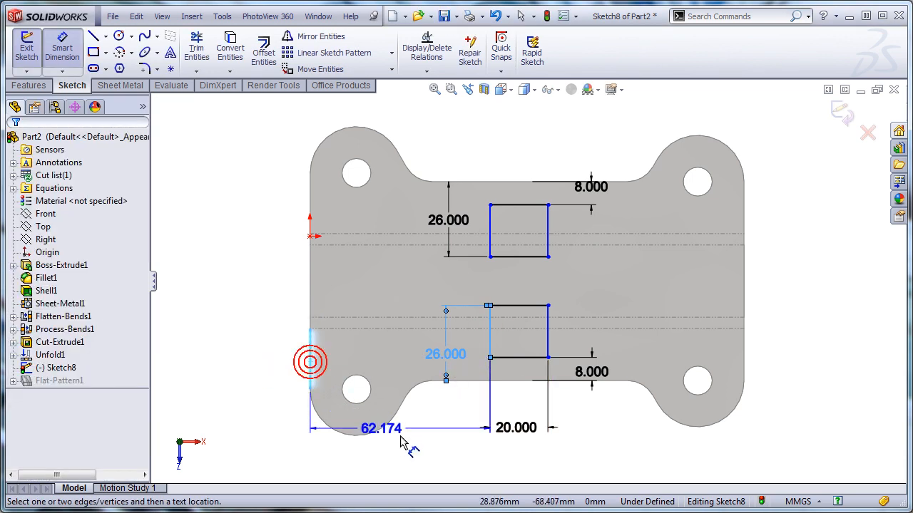
{"action": "left_click", "coordinate": [408, 443]}
{"action": "key", "text": "Return"}
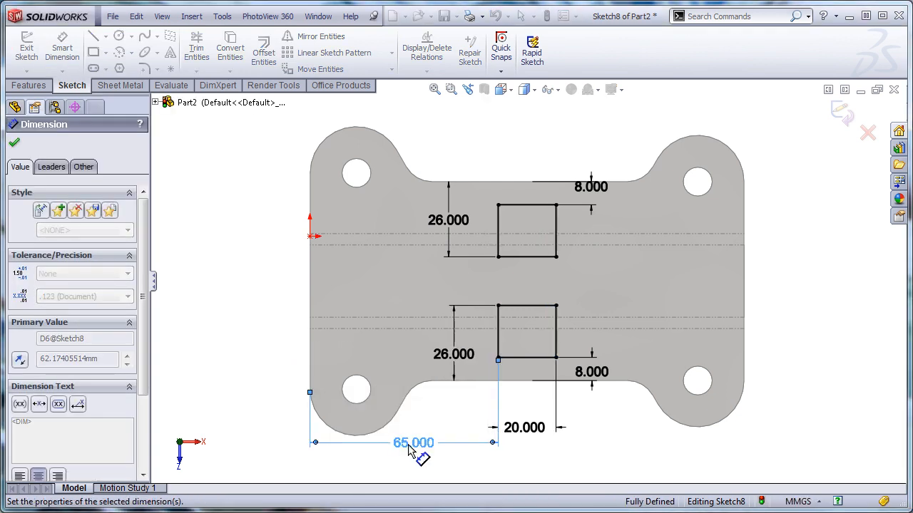
Extrude-cut both rectangles through the unfolded plate, with the blind depth linked to the sheet thickness.
{"action": "mouse_move", "coordinate": [574, 393]}
{"action": "middle_mouse_down"}
{"action": "mouse_move", "coordinate": [594, 390]}
{"action": "mouse_move", "coordinate": [561, 362]}
{"action": "middle_mouse_up"}
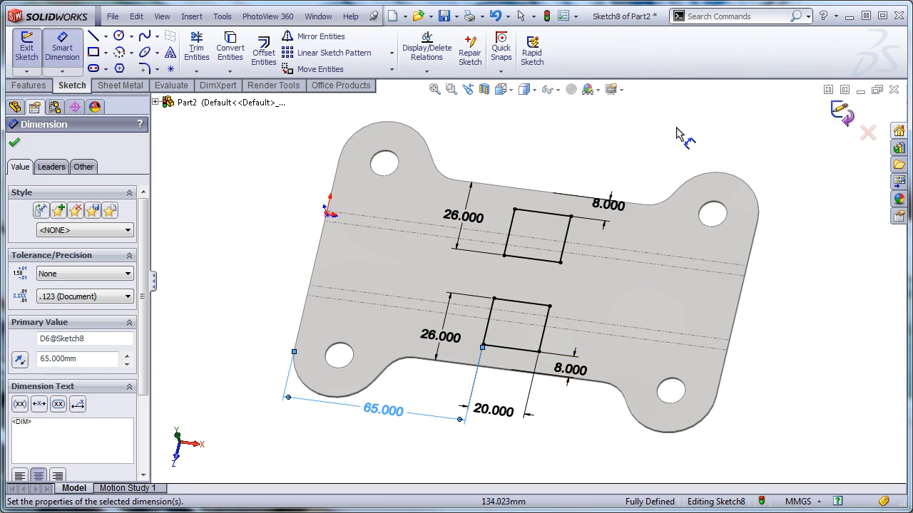
{"action": "left_click", "coordinate": [28, 85]}
{"action": "left_click", "coordinate": [207, 57]}
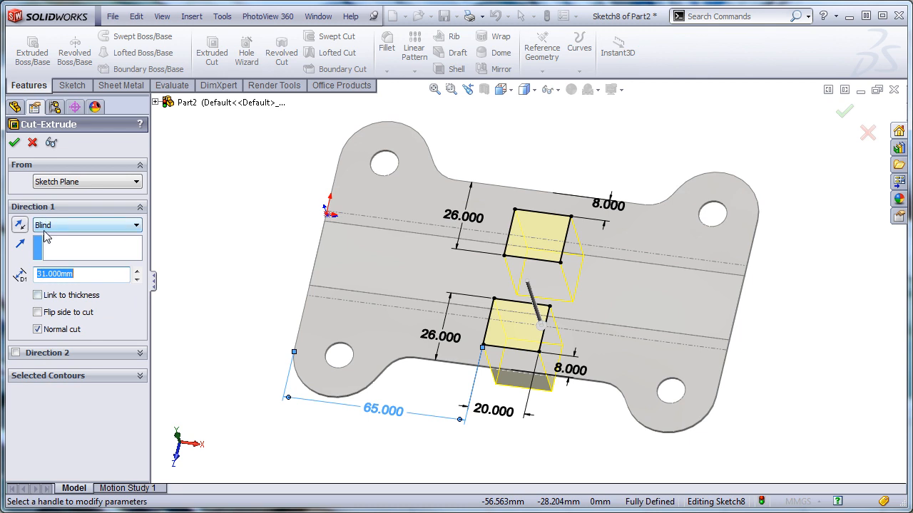
{"action": "left_click", "coordinate": [37, 295]}
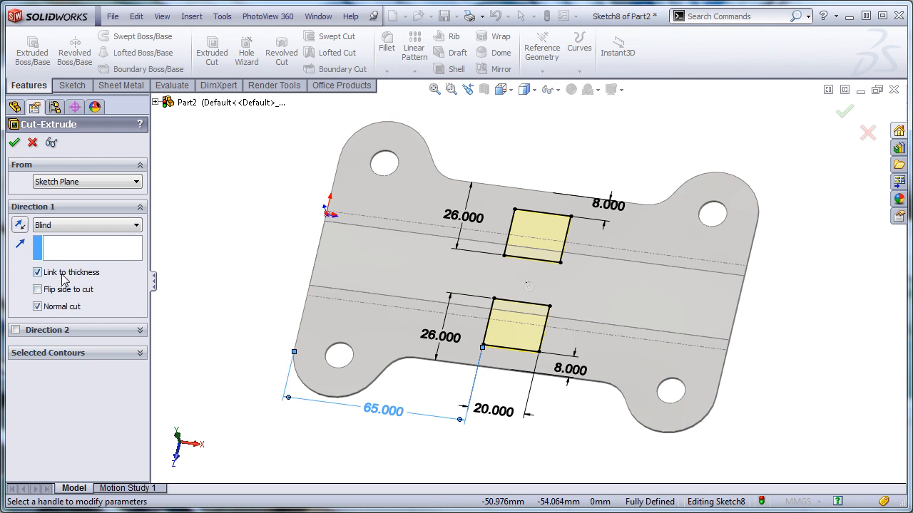
{"action": "left_click", "coordinate": [844, 111]}
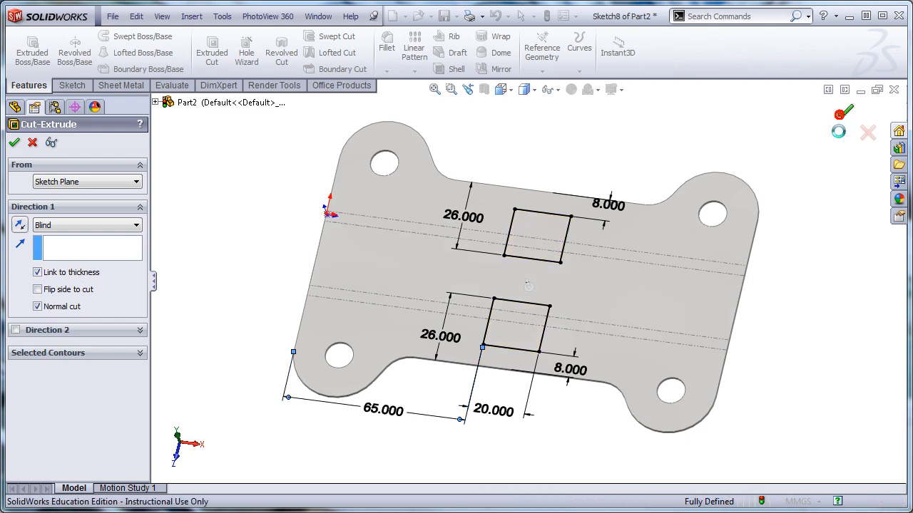
Fold both bends back up, keeping the middle face between them fixed.
{"action": "middle_click_drag", "start_coordinate": [824, 357], "coordinate": [813, 289]}
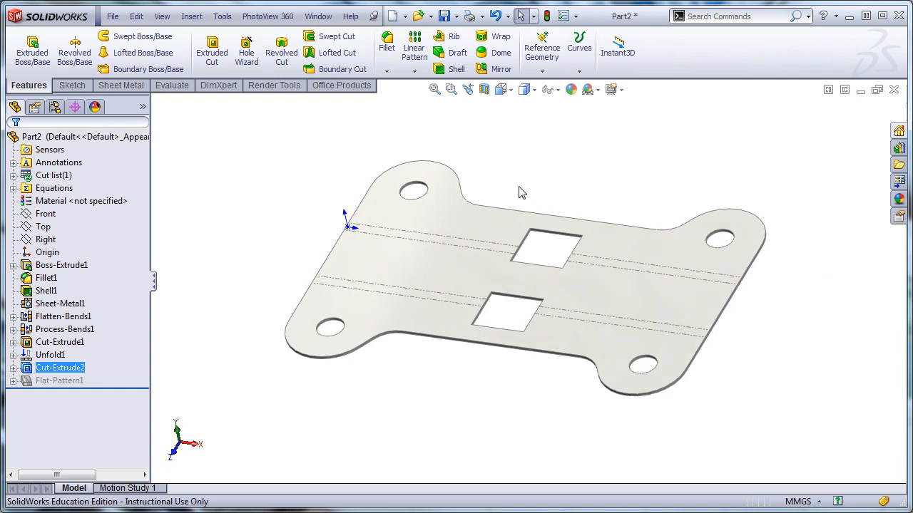
{"action": "left_click", "coordinate": [122, 86]}
{"action": "left_click", "coordinate": [457, 52]}
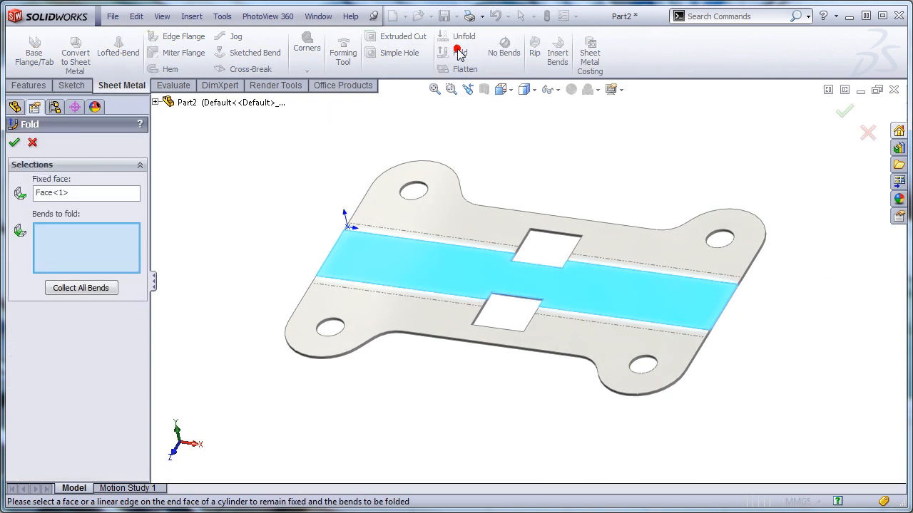
{"action": "left_click", "coordinate": [465, 246]}
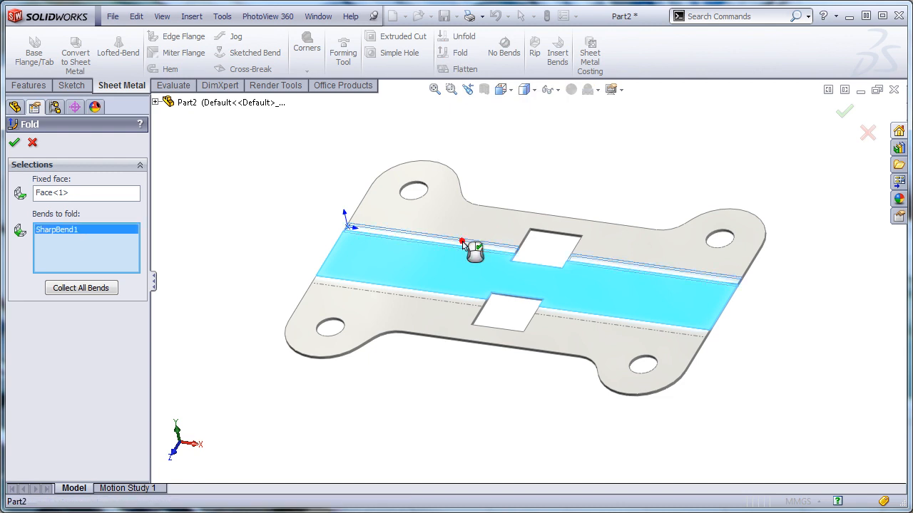
{"action": "left_click", "coordinate": [454, 305]}
{"action": "left_click", "coordinate": [843, 112]}
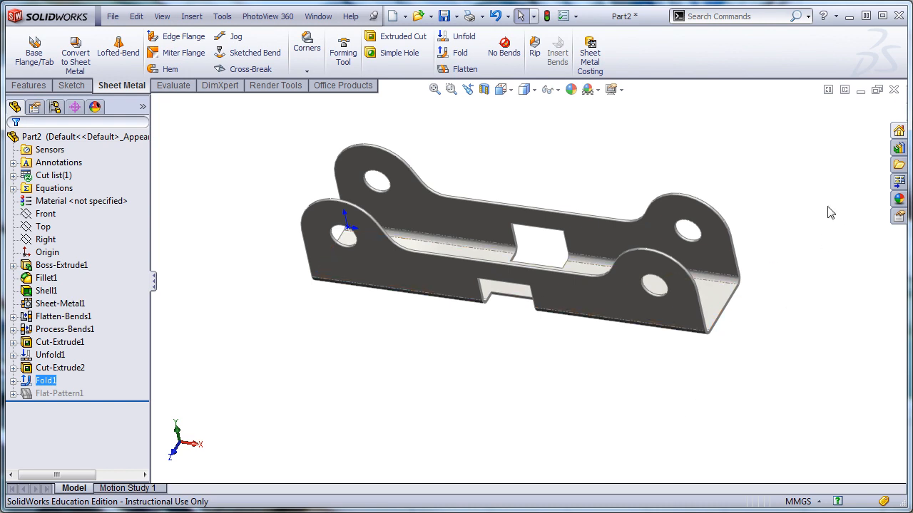
Close the sheet metal part and move the assignment PDF window clear of SolidWorks.
{"action": "left_click", "coordinate": [893, 91]}
{"action": "left_click", "coordinate": [630, 385]}
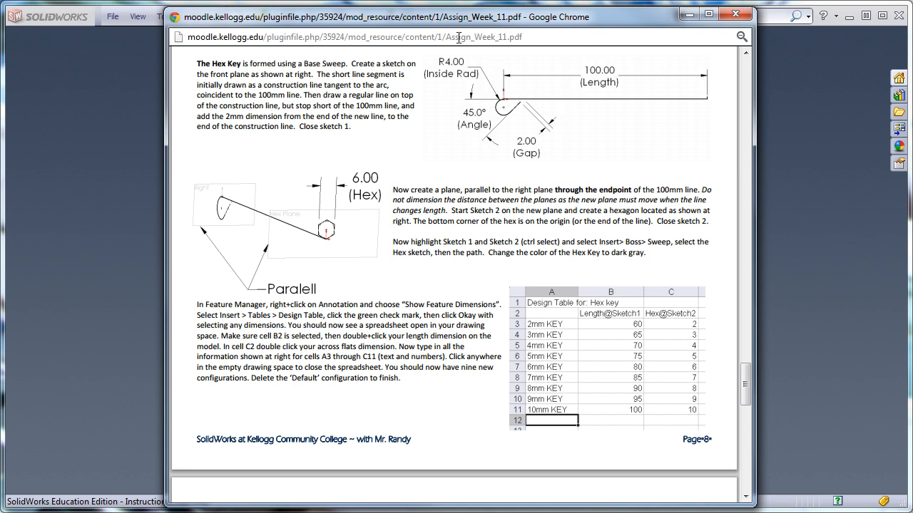
{"action": "left_click_drag", "start_coordinate": [449, 16], "coordinate": [912, 15]}
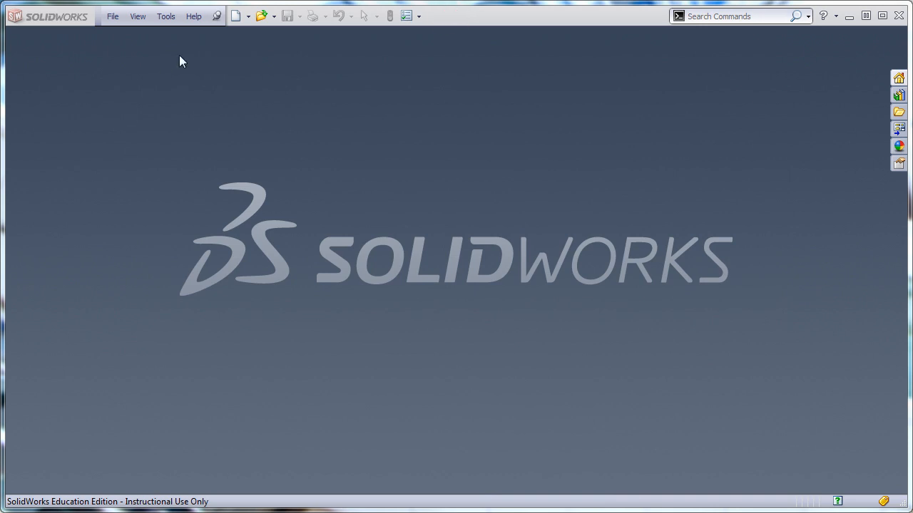
Create a new part and sketch a horizontal line from the origin on the Front plane.
{"action": "left_click", "coordinate": [235, 16]}
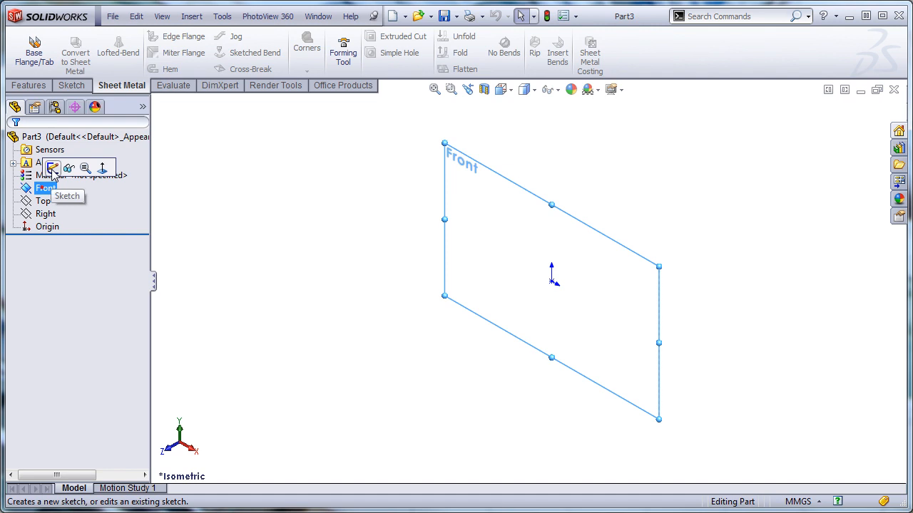
{"action": "left_click", "coordinate": [52, 169]}
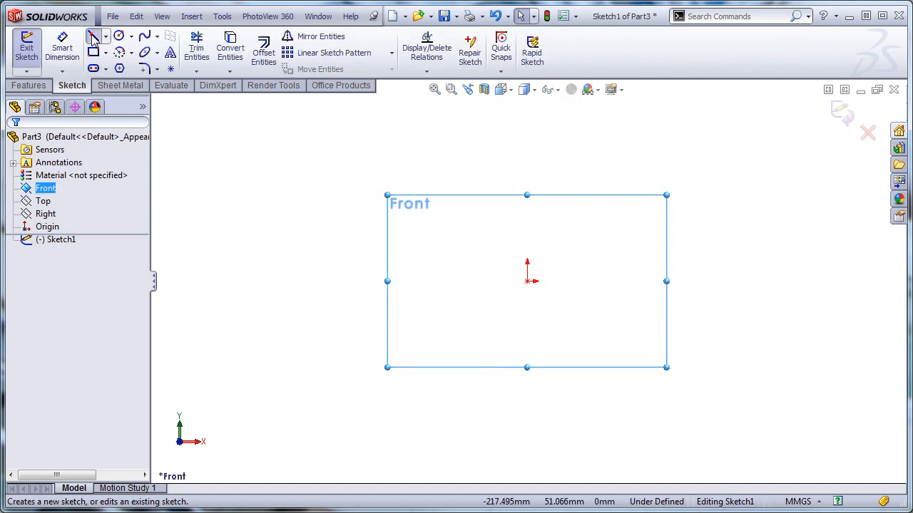
{"action": "left_click", "coordinate": [93, 36]}
{"action": "left_click", "coordinate": [547, 297]}
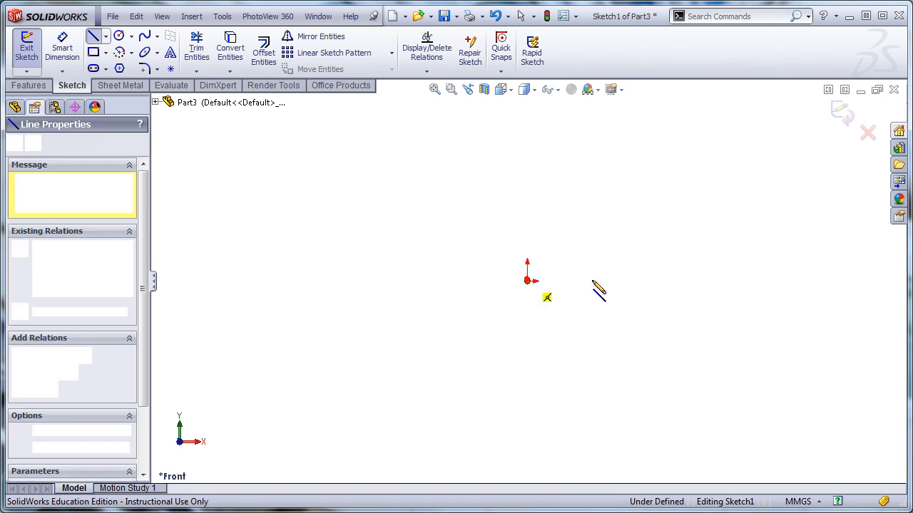
{"action": "left_click", "coordinate": [743, 281]}
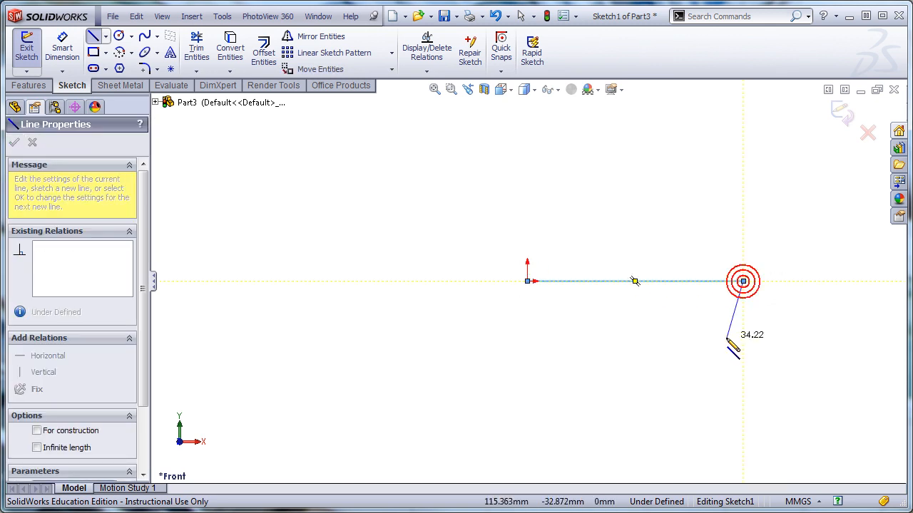
{"action": "right_click", "coordinate": [726, 340]}
{"action": "left_click", "coordinate": [627, 332]}
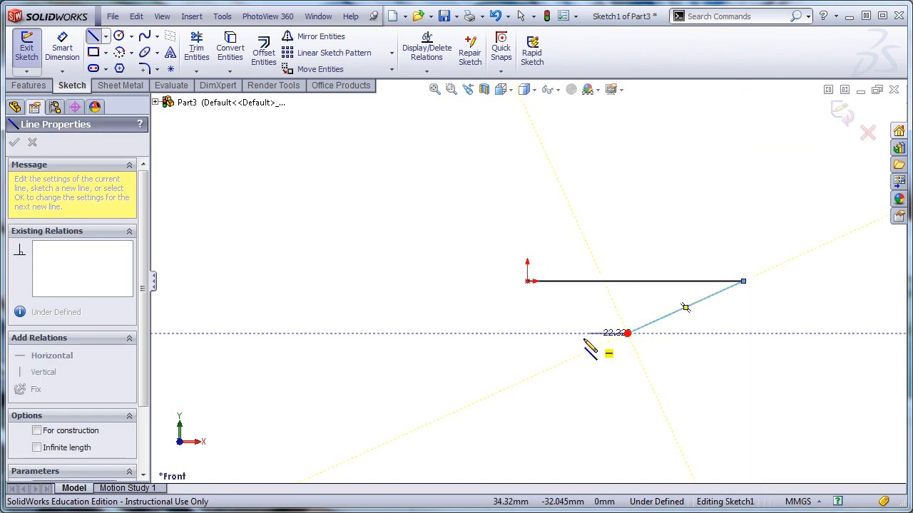
{"action": "key", "text": "Escape"}
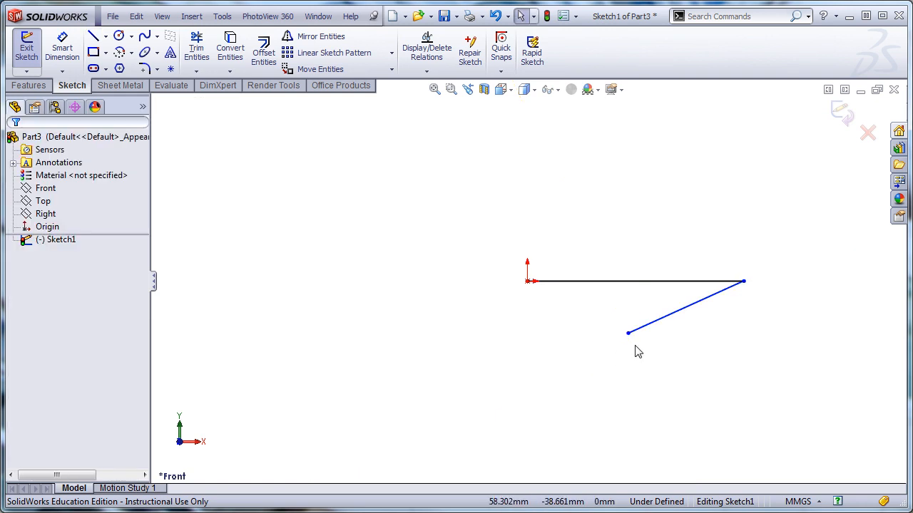
{"action": "left_click", "coordinate": [664, 318]}
{"action": "key", "text": "Delete"}
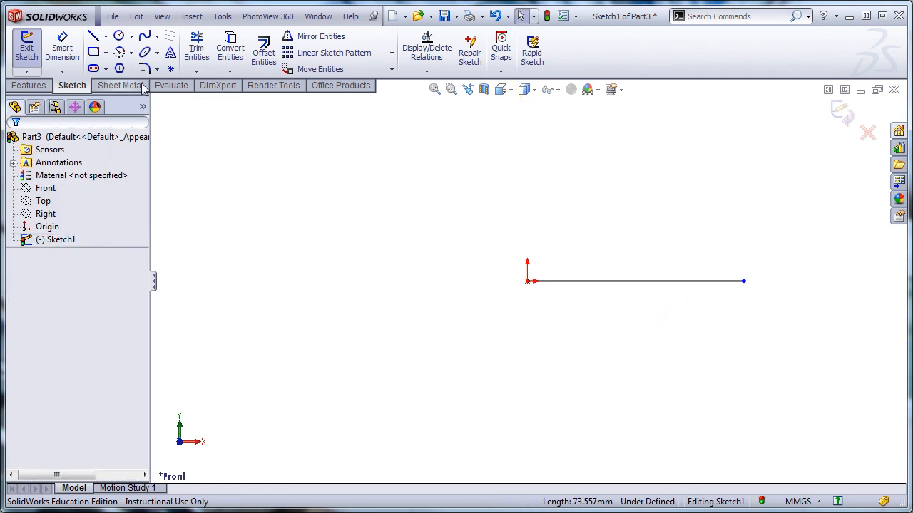
Sketch a tangent arc of about 17 mm radius from the line's origin end, curling round below the line.
{"action": "left_click", "coordinate": [131, 54]}
{"action": "left_click", "coordinate": [153, 81]}
{"action": "left_click", "coordinate": [528, 280]}
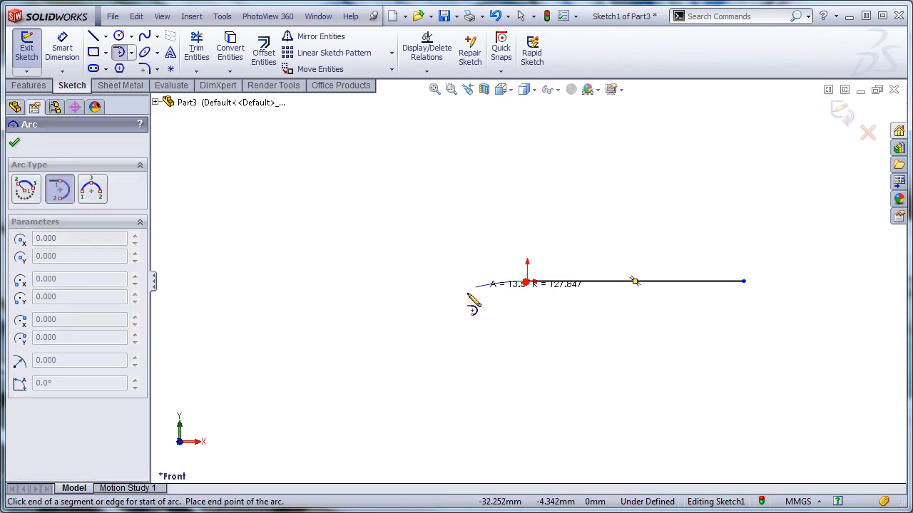
{"action": "left_click", "coordinate": [550, 327]}
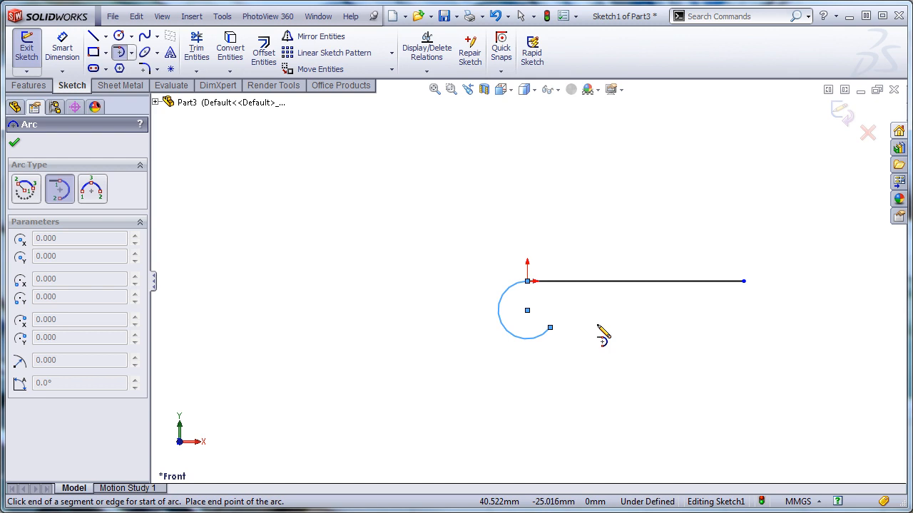
Sketch a line about 26 mm long from the arc's open end, tangent to the arc and rising toward the horizontal line.
{"action": "left_click", "coordinate": [93, 35]}
{"action": "left_click_drag", "start_coordinate": [550, 327], "coordinate": [577, 293]}
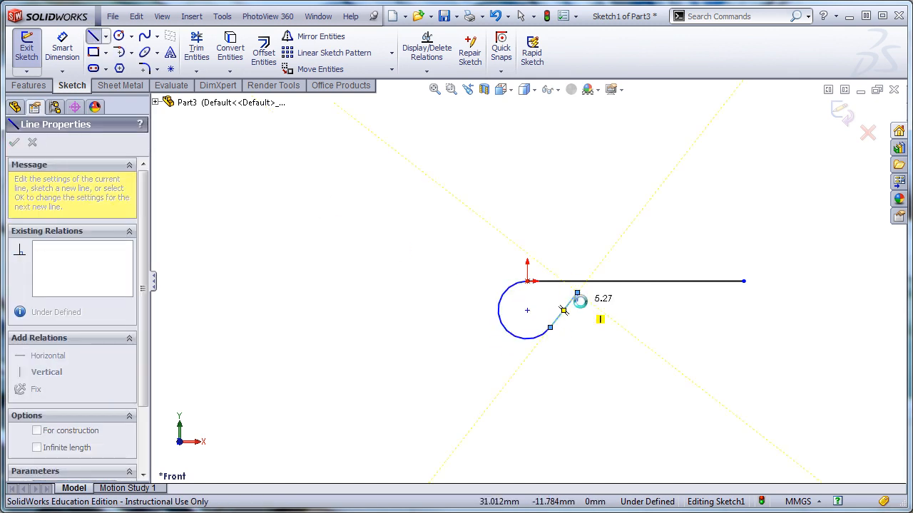
{"action": "key", "text": "Escape"}
{"action": "left_click", "coordinate": [559, 316]}
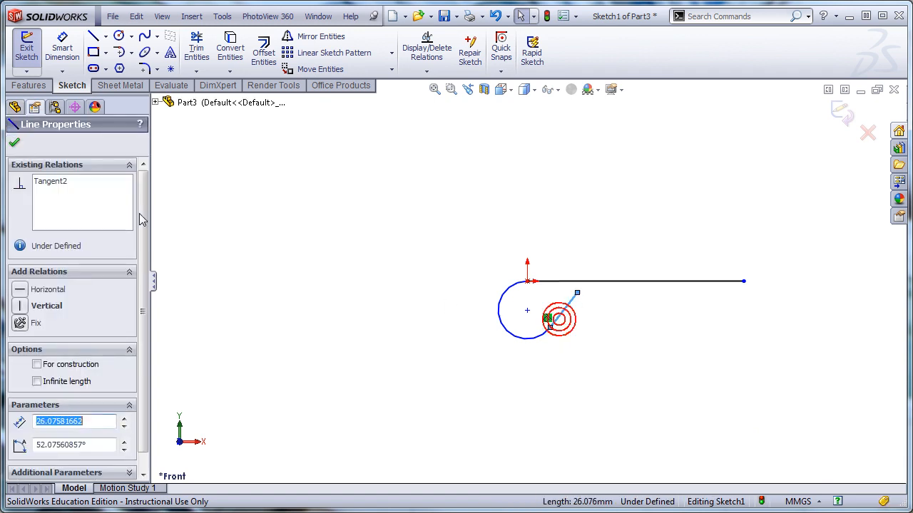
{"action": "left_click", "coordinate": [319, 247]}
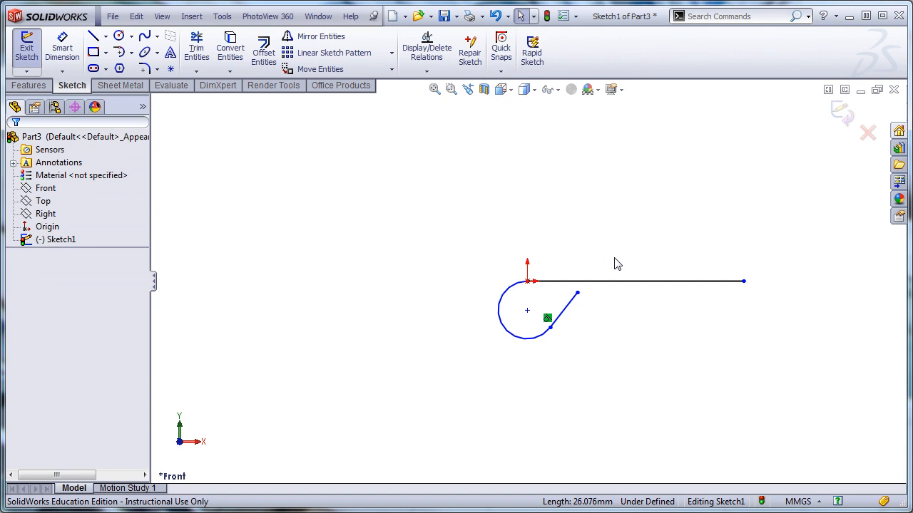
Dimension the horizontal line's length to 100 mm.
{"action": "key", "text": "d"}
{"action": "left_click", "coordinate": [630, 281]}
{"action": "left_click", "coordinate": [632, 258]}
{"action": "type", "text": "100"}
{"action": "key", "text": "Return"}
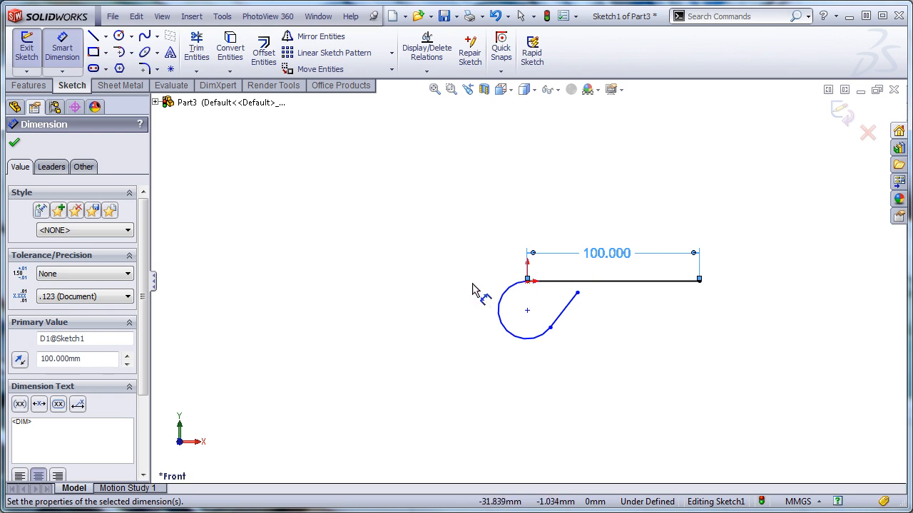
Dimension the arc's radius to 4 mm.
{"action": "left_click", "coordinate": [500, 298]}
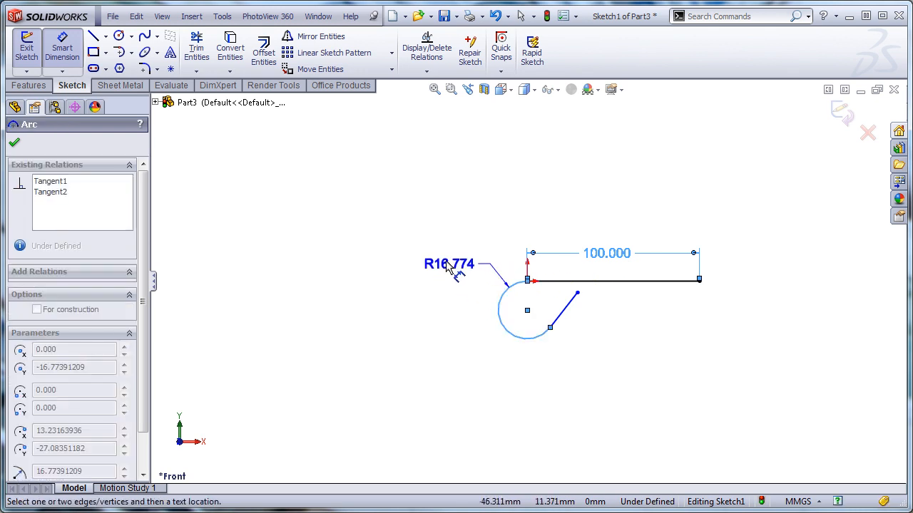
{"action": "left_click", "coordinate": [439, 257]}
{"action": "type", "text": "4"}
{"action": "key", "text": "Return"}
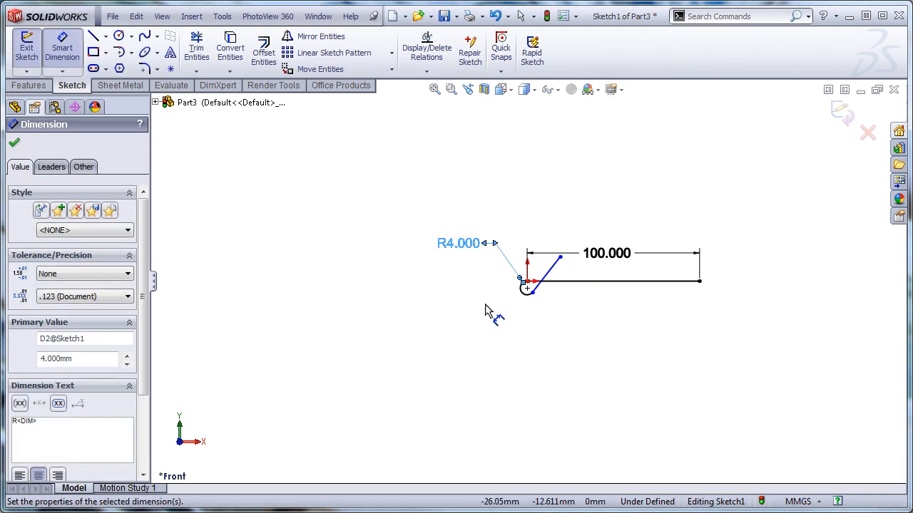
Shorten the slanted line to about 7.5 mm by moving its free endpoint below the horizontal line.
{"action": "scroll", "coordinate": [551, 295], "scroll_direction": "down", "scroll_amount": 5}
{"action": "key", "text": "Escape"}
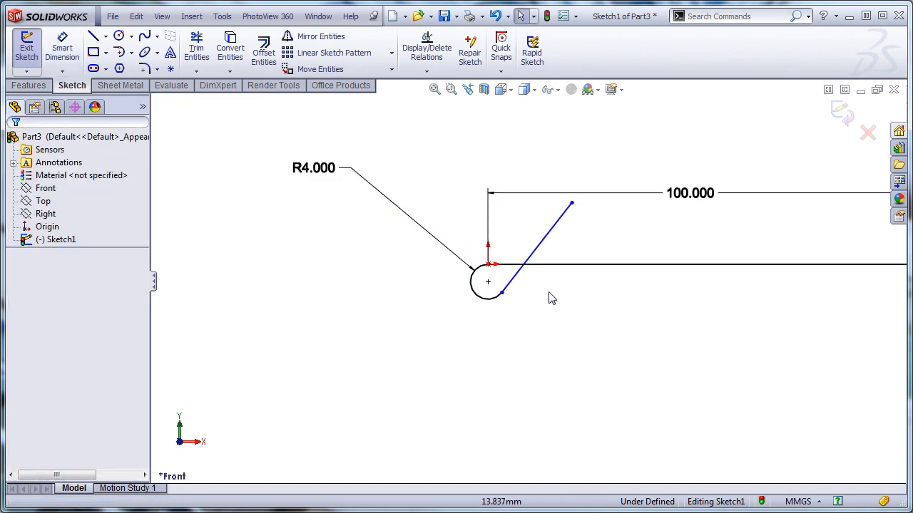
{"action": "left_click_drag", "start_coordinate": [571, 204], "coordinate": [525, 282]}
{"action": "left_click", "coordinate": [568, 329]}
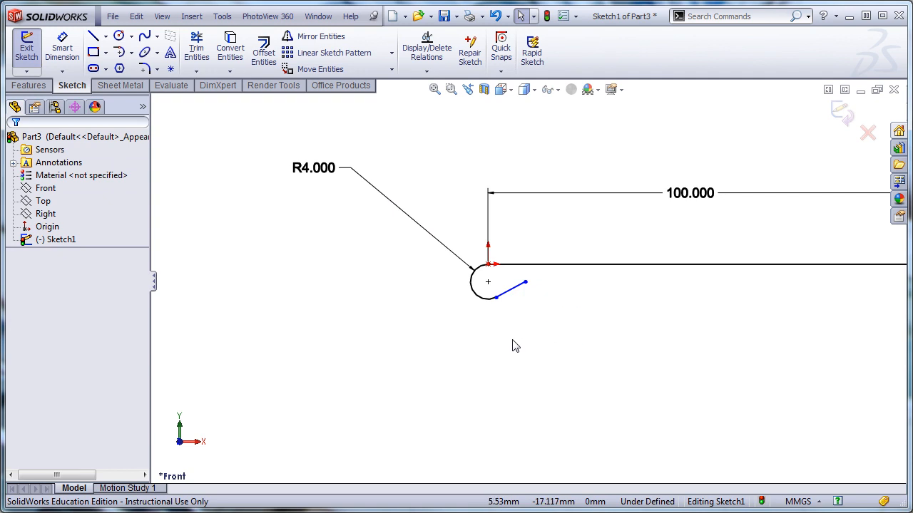
{"action": "key", "text": "space"}
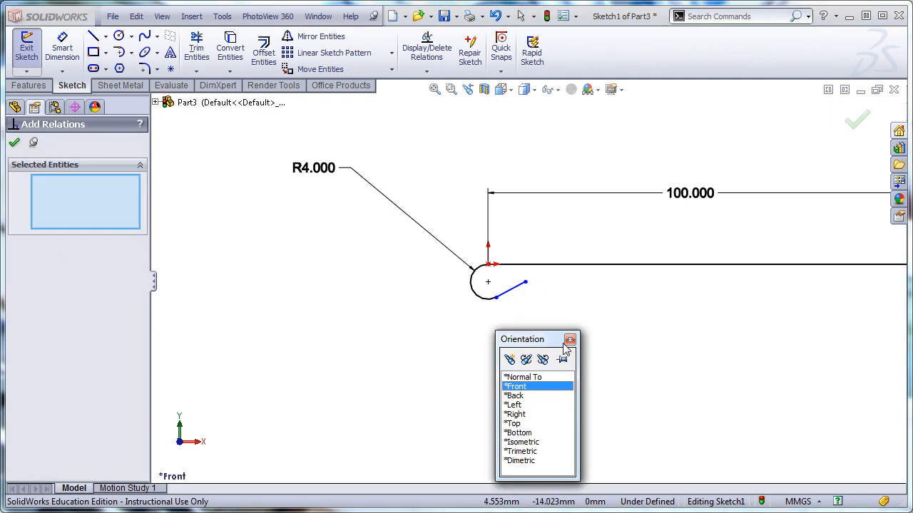
{"action": "left_click", "coordinate": [566, 340]}
{"action": "left_click", "coordinate": [508, 291]}
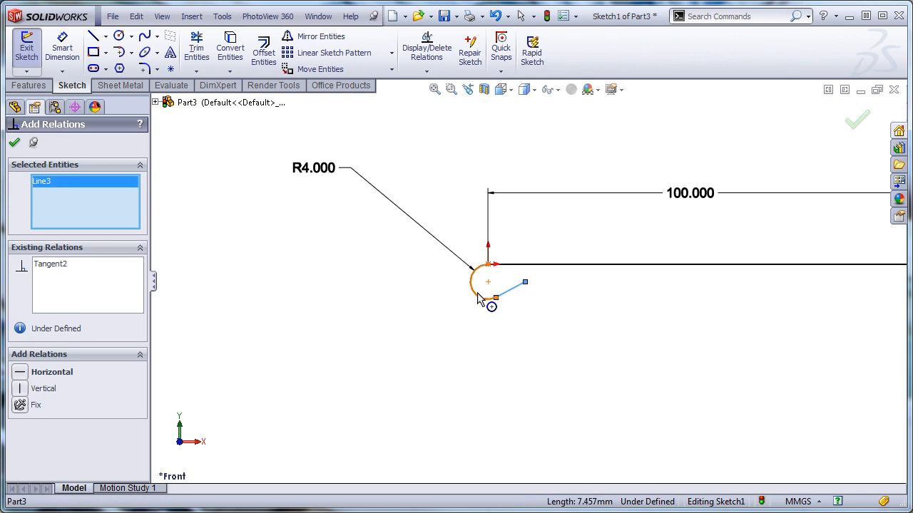
{"action": "left_click", "coordinate": [507, 265]}
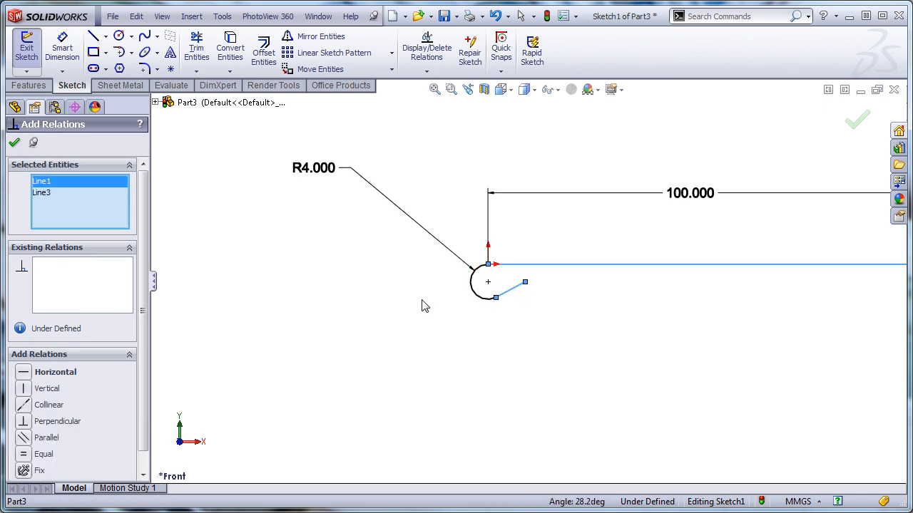
{"action": "left_click", "coordinate": [577, 284]}
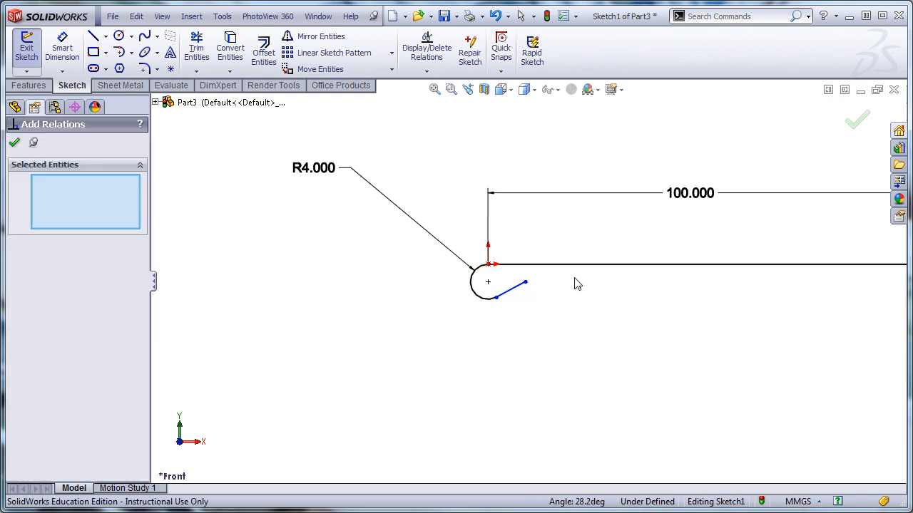
{"action": "left_click", "coordinate": [519, 285]}
{"action": "left_click", "coordinate": [513, 264]}
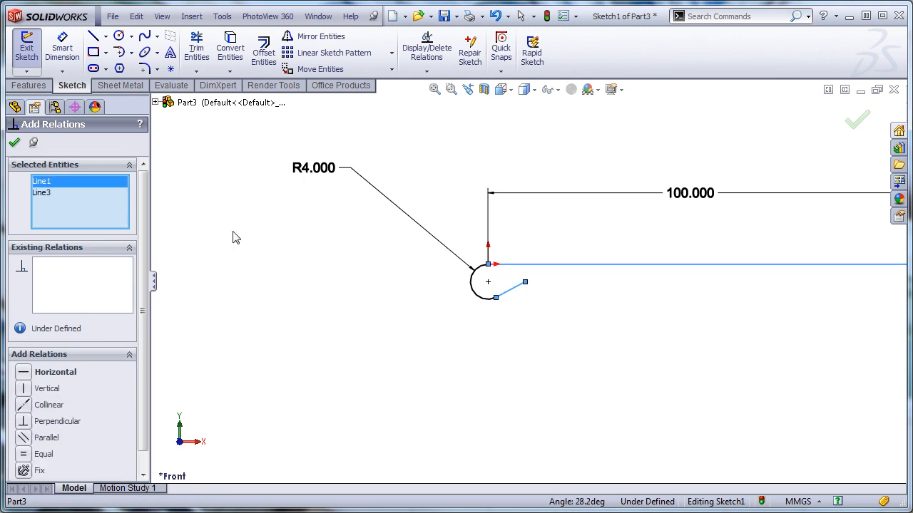
{"action": "left_click", "coordinate": [13, 142]}
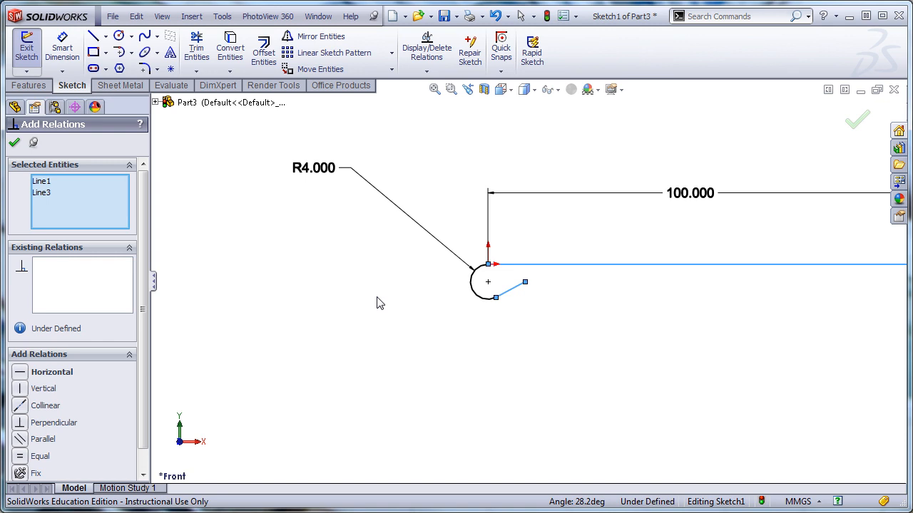
{"action": "key", "text": "Escape"}
Dimension the angle between the slanted line and the horizontal line to 45 degrees.
{"action": "key", "text": "d"}
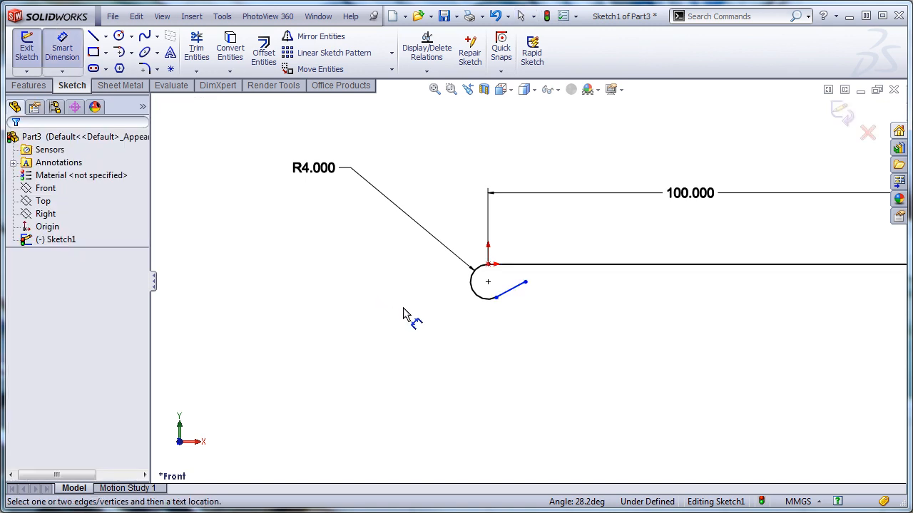
{"action": "left_click", "coordinate": [513, 295]}
{"action": "left_click", "coordinate": [509, 266]}
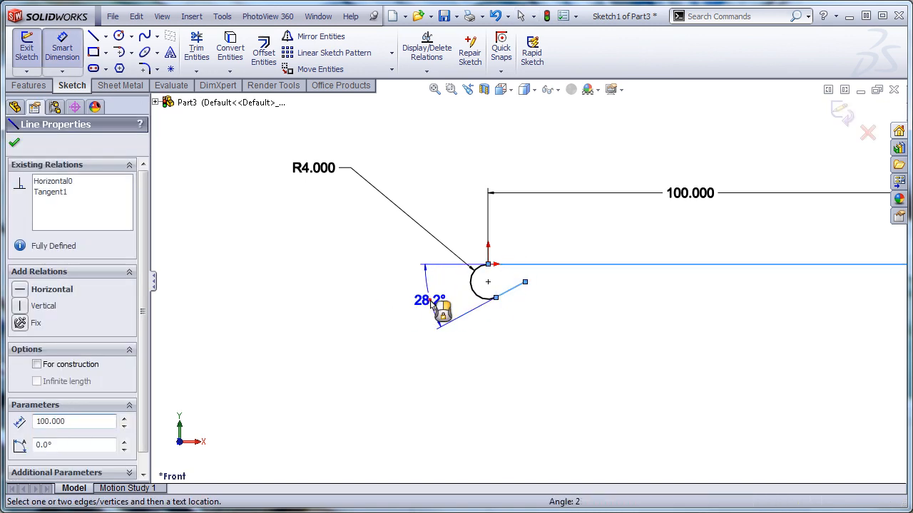
{"action": "left_click", "coordinate": [432, 302]}
{"action": "type", "text": "40"}
{"action": "key", "text": "Return"}
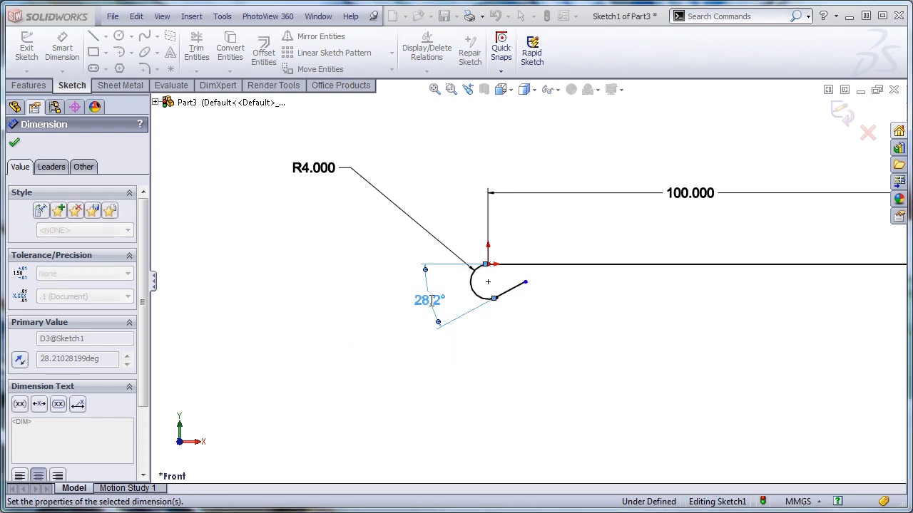
{"action": "left_click", "coordinate": [527, 331]}
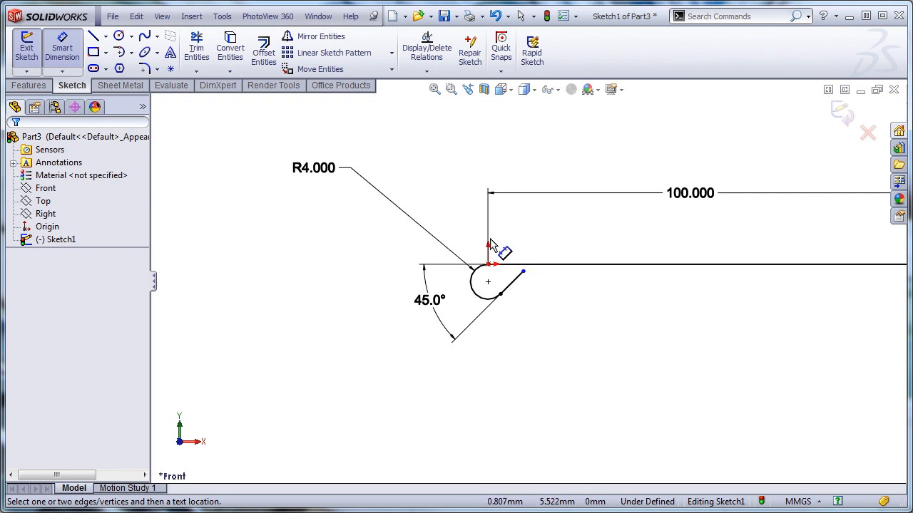
{"action": "left_click", "coordinate": [523, 271]}
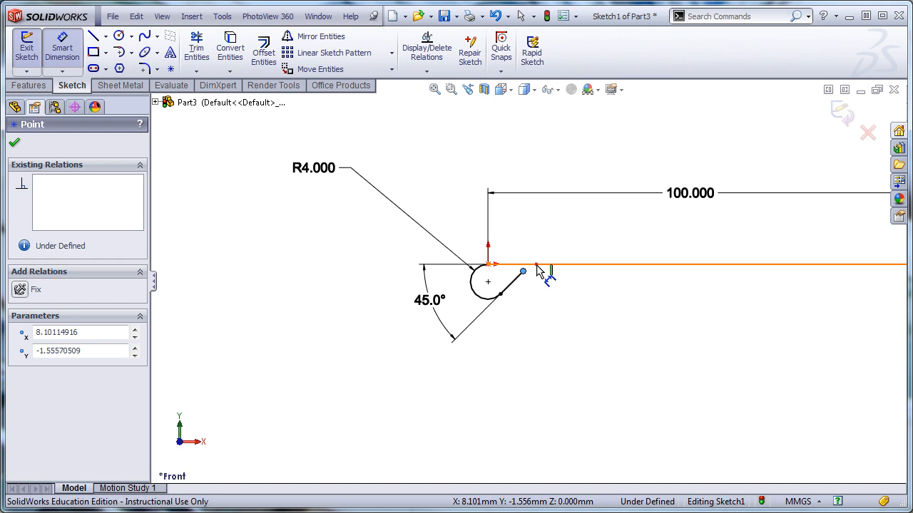
{"action": "left_click", "coordinate": [537, 268]}
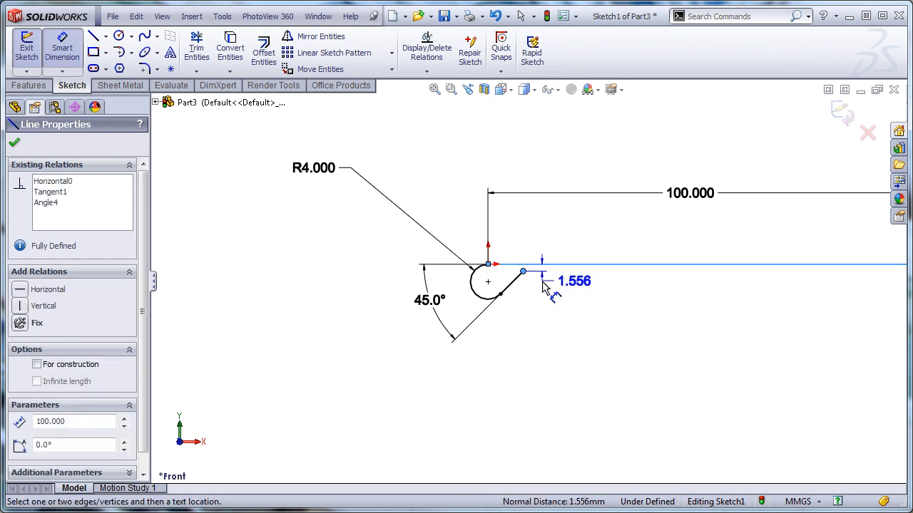
{"action": "key", "text": "Escape"}
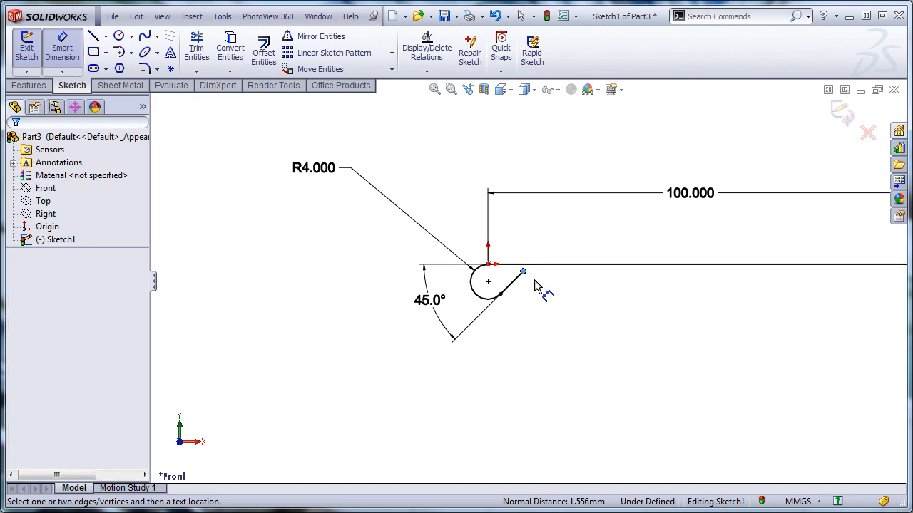
{"action": "scroll", "coordinate": [531, 279], "scroll_direction": "up", "scroll_amount": 2}
{"action": "left_click", "coordinate": [525, 277]}
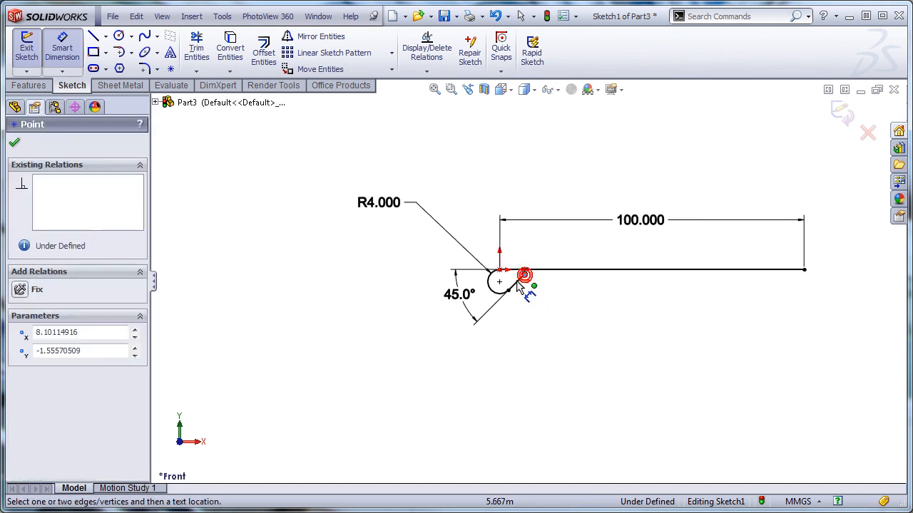
{"action": "scroll", "coordinate": [536, 298], "scroll_direction": "down", "scroll_amount": 1}
{"action": "scroll", "coordinate": [534, 294], "scroll_direction": "down", "scroll_amount": 2}
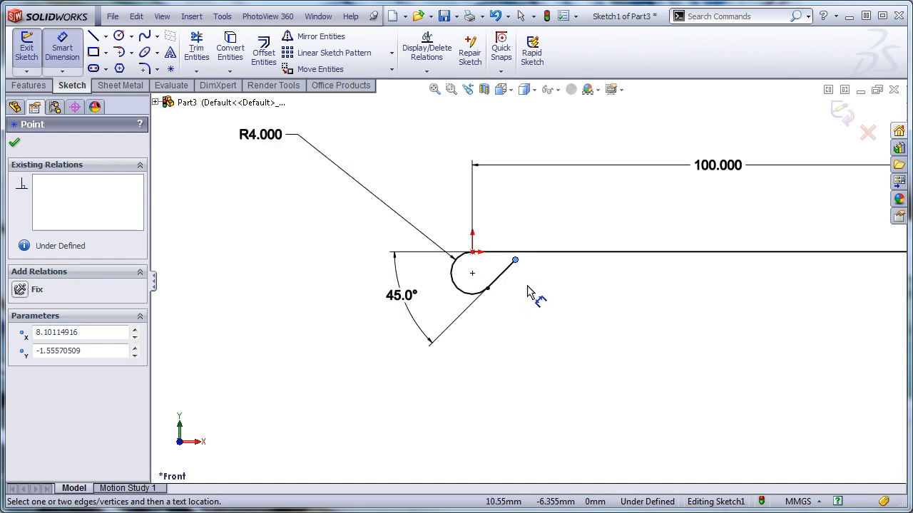
{"action": "key", "text": "Escape"}
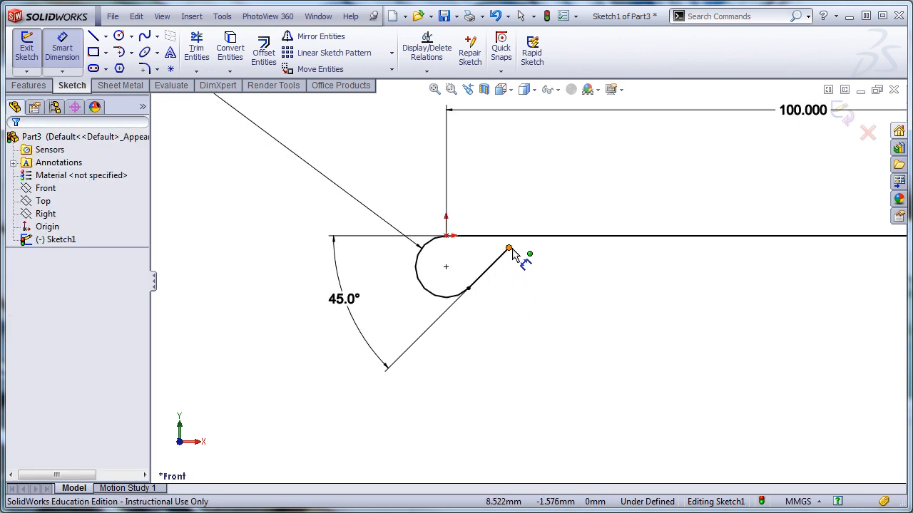
{"action": "left_click", "coordinate": [510, 251]}
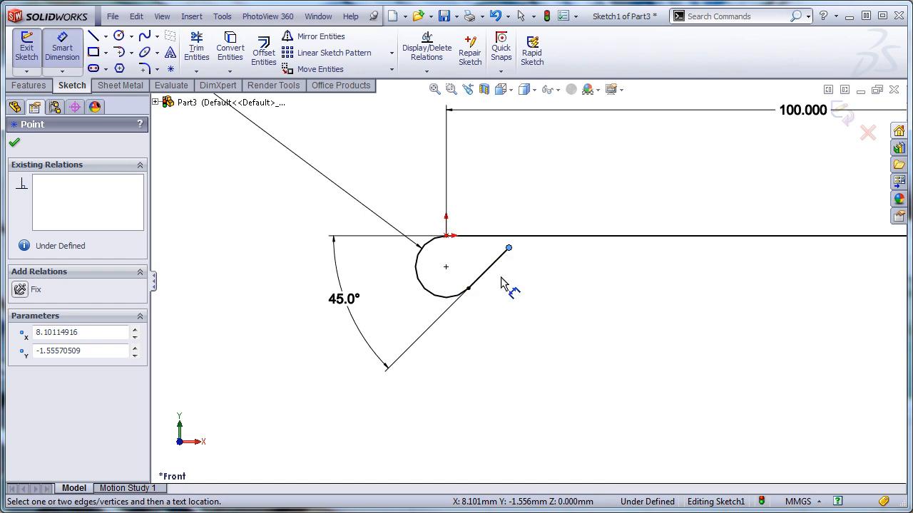
{"action": "left_click", "coordinate": [501, 277]}
{"action": "key", "text": "Escape"}
{"action": "key", "text": "Escape"}
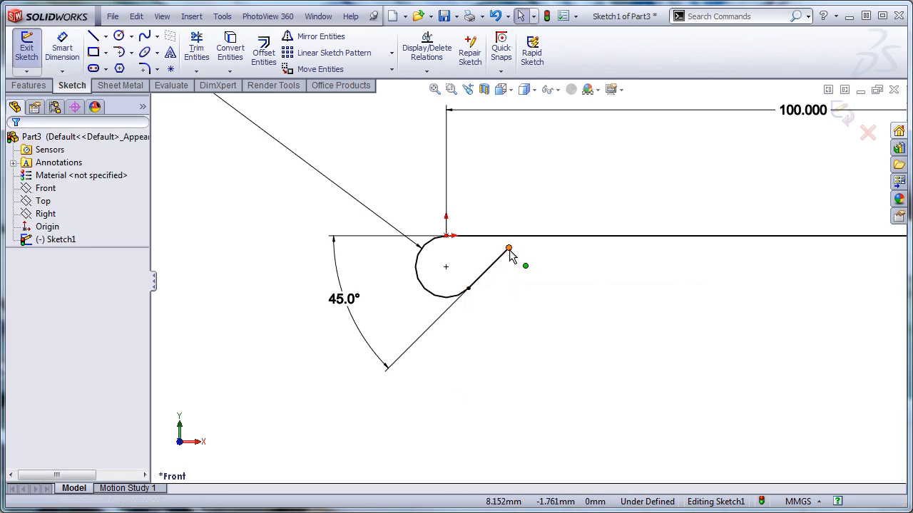
Shorten the slanted line and extend it with a construction line about 6.5 mm long from its free endpoint to the horizontal line.
{"action": "left_click_drag", "start_coordinate": [509, 249], "coordinate": [486, 271]}
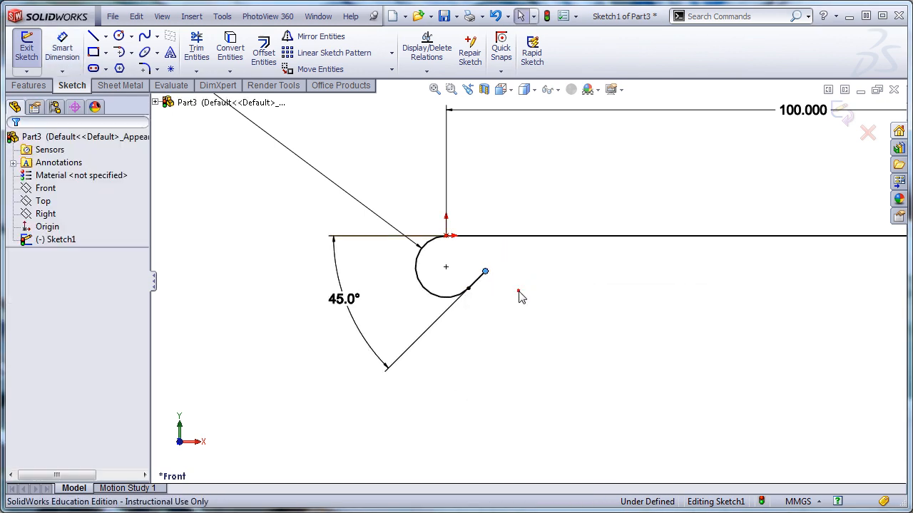
{"action": "left_click", "coordinate": [106, 35]}
{"action": "left_click", "coordinate": [118, 66]}
{"action": "left_click", "coordinate": [485, 272]}
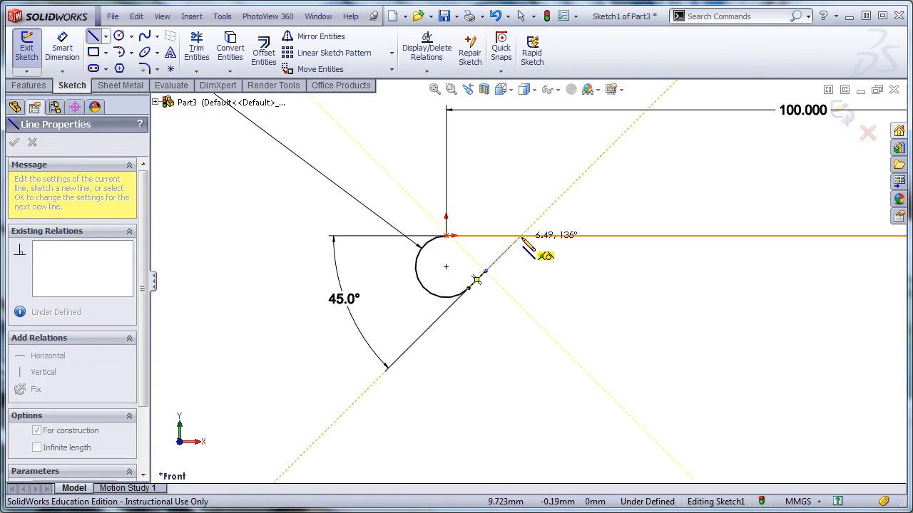
{"action": "left_click", "coordinate": [520, 236]}
{"action": "key", "text": "Escape"}
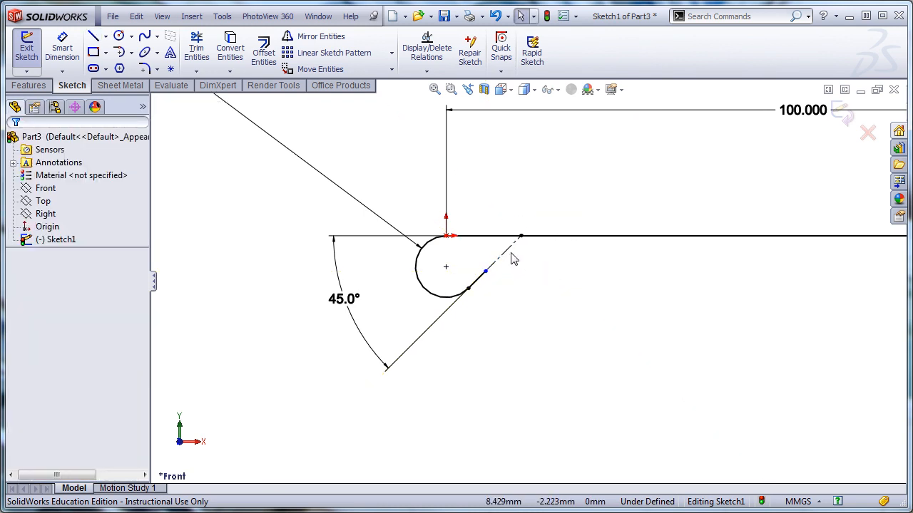
{"action": "left_click", "coordinate": [508, 254]}
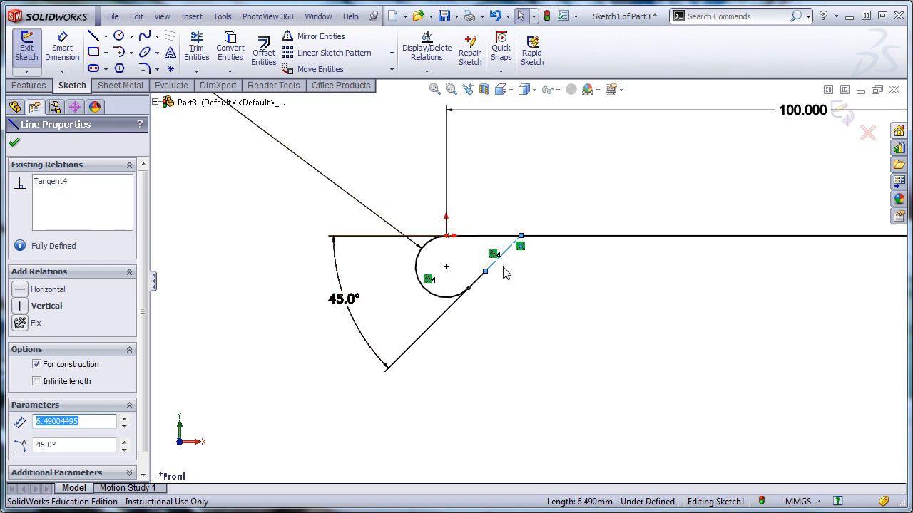
{"action": "left_click", "coordinate": [515, 311]}
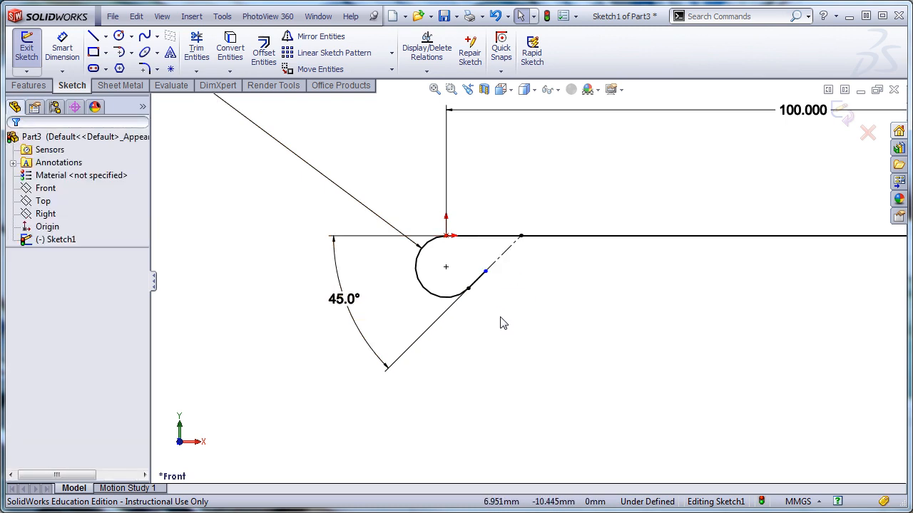
Dimension the construction line's length to 2 mm and close the path sketch.
{"action": "right_click_drag", "start_coordinate": [500, 317], "coordinate": [500, 285]}
{"action": "left_click", "coordinate": [501, 258]}
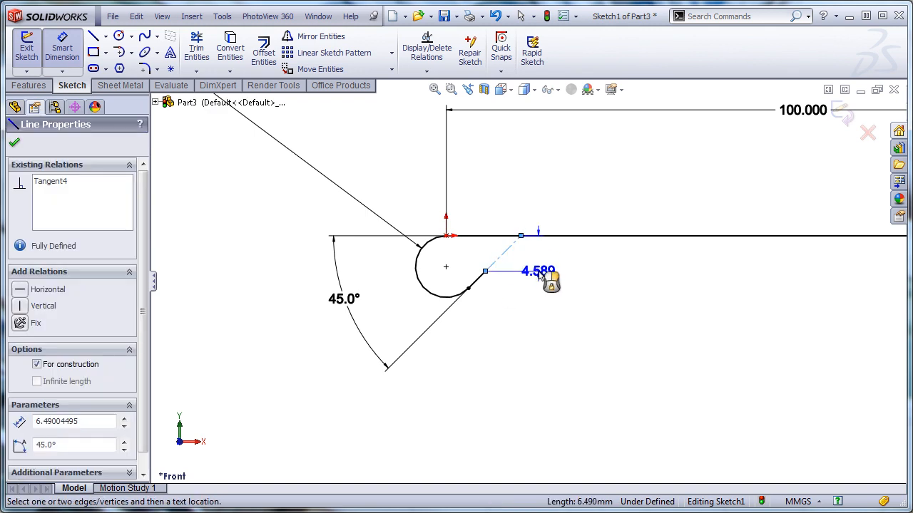
{"action": "left_click", "coordinate": [543, 296]}
{"action": "type", "text": "2"}
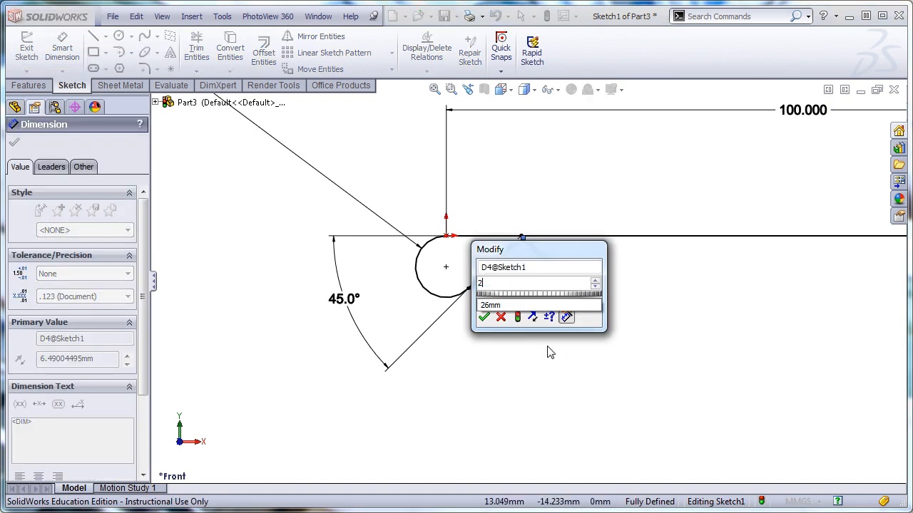
{"action": "key", "text": "Return"}
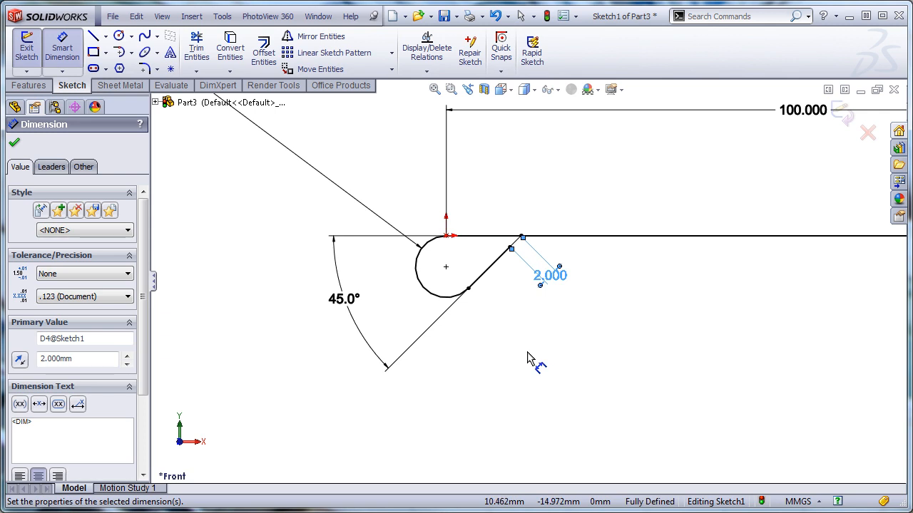
{"action": "key", "text": "f"}
{"action": "left_click", "coordinate": [531, 360]}
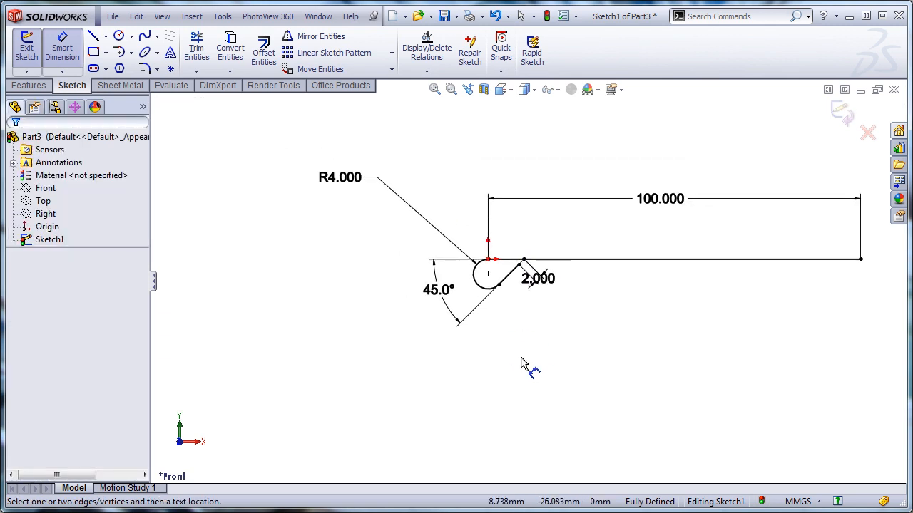
{"action": "key", "text": "Escape"}
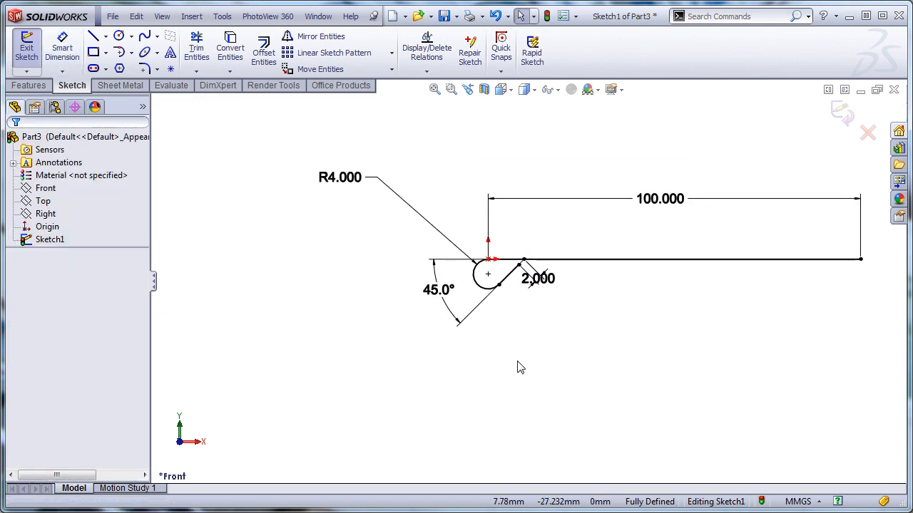
{"action": "left_click", "coordinate": [840, 113]}
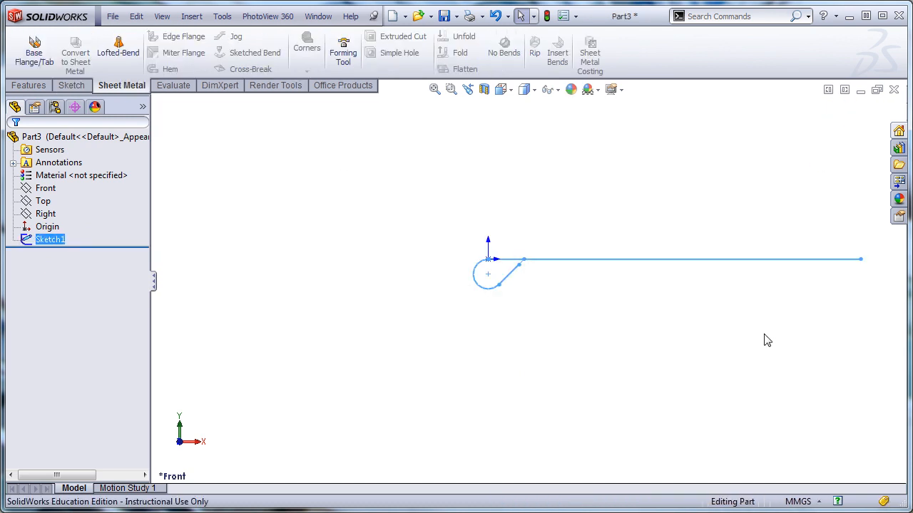
Create a reference plane parallel to the Right plane through the far endpoint of the path's long horizontal line.
{"action": "middle_click_drag", "start_coordinate": [660, 337], "coordinate": [644, 356]}
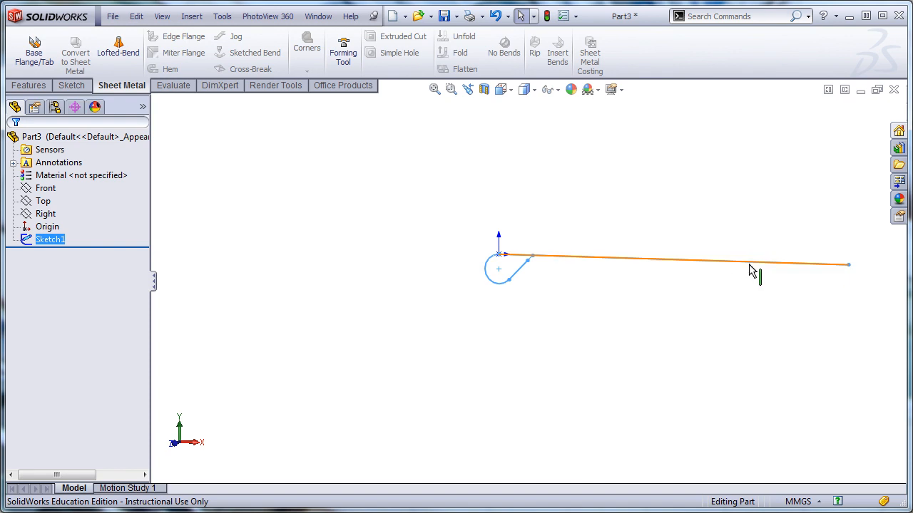
{"action": "left_click", "coordinate": [29, 85]}
{"action": "left_click", "coordinate": [536, 72]}
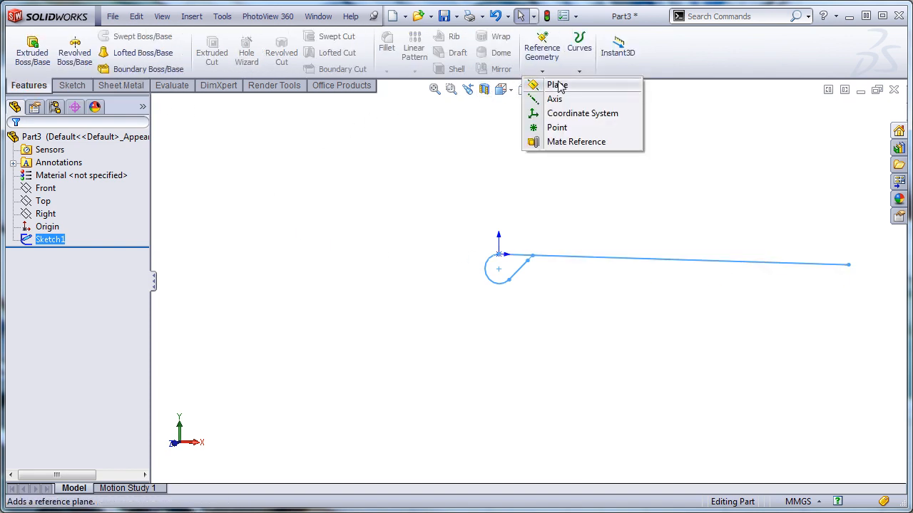
{"action": "left_click", "coordinate": [557, 86]}
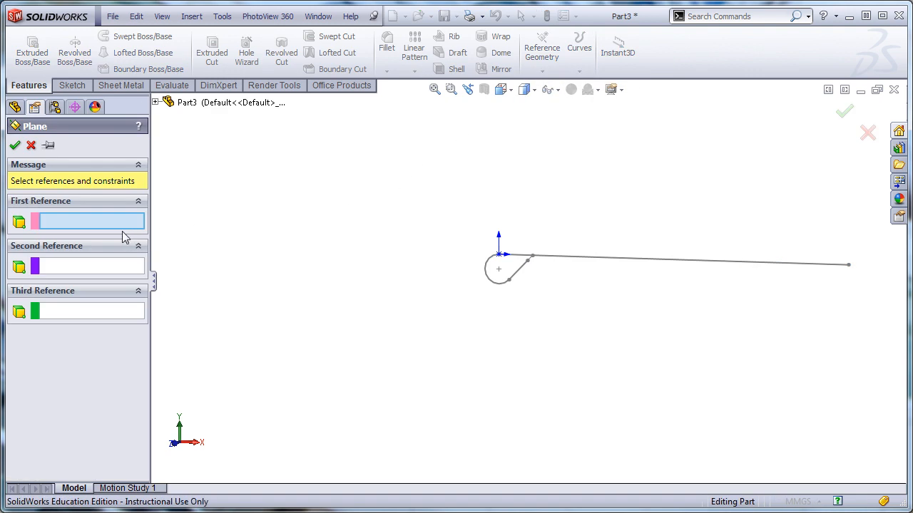
{"action": "left_click", "coordinate": [156, 102]}
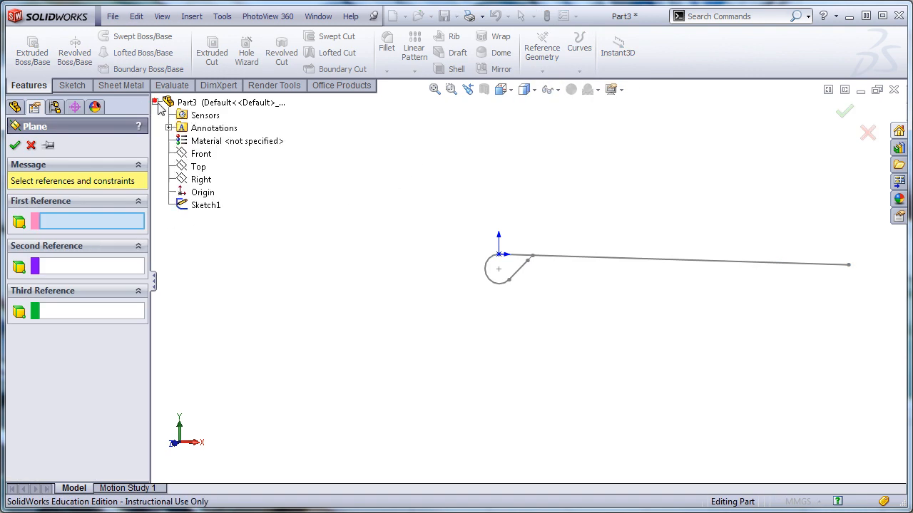
{"action": "left_click", "coordinate": [200, 179]}
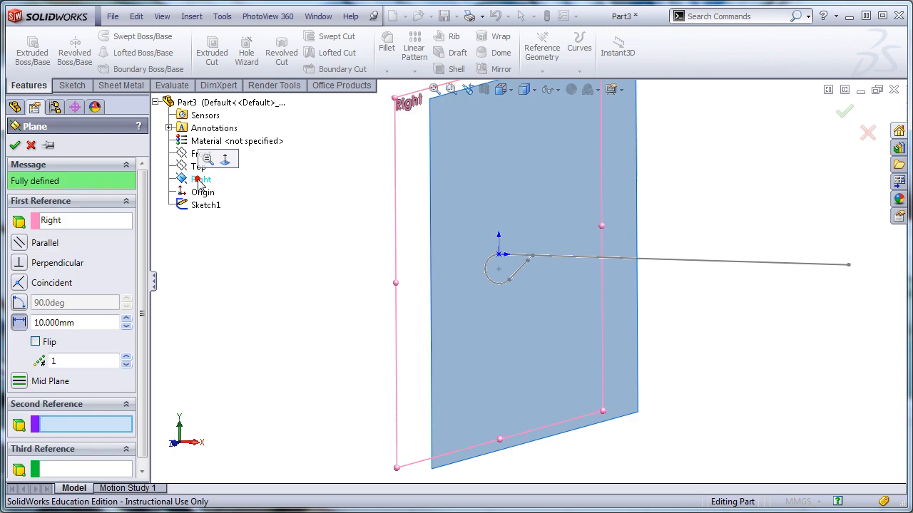
{"action": "left_click", "coordinate": [848, 266]}
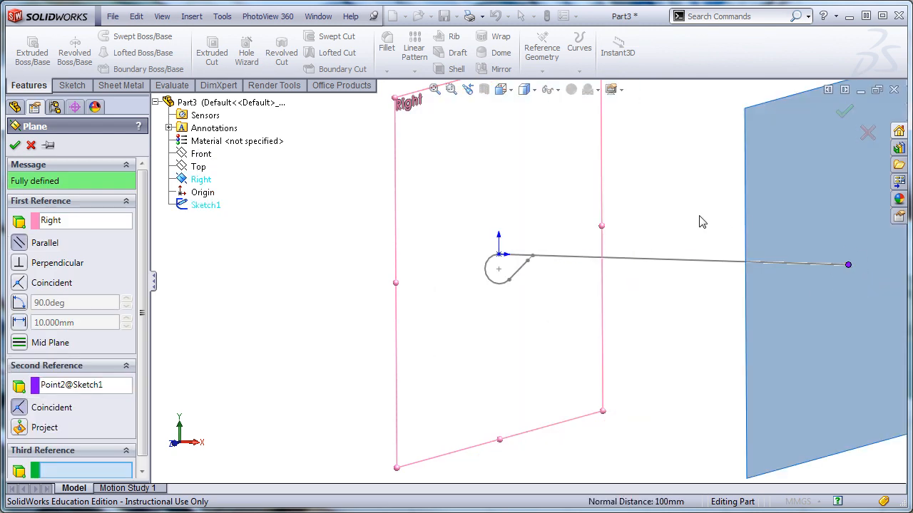
{"action": "left_click", "coordinate": [844, 112]}
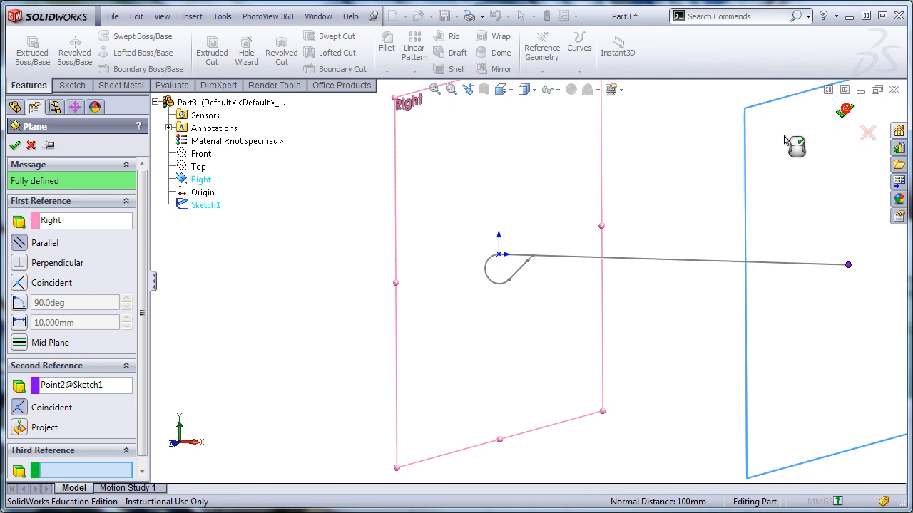
Start a sketch on the new plane and draw a six-sided inscribed-circle polygon about 11 mm across flats, away from the origin.
{"action": "key", "text": "z"}
{"action": "left_click", "coordinate": [721, 376]}
{"action": "left_click", "coordinate": [775, 324]}
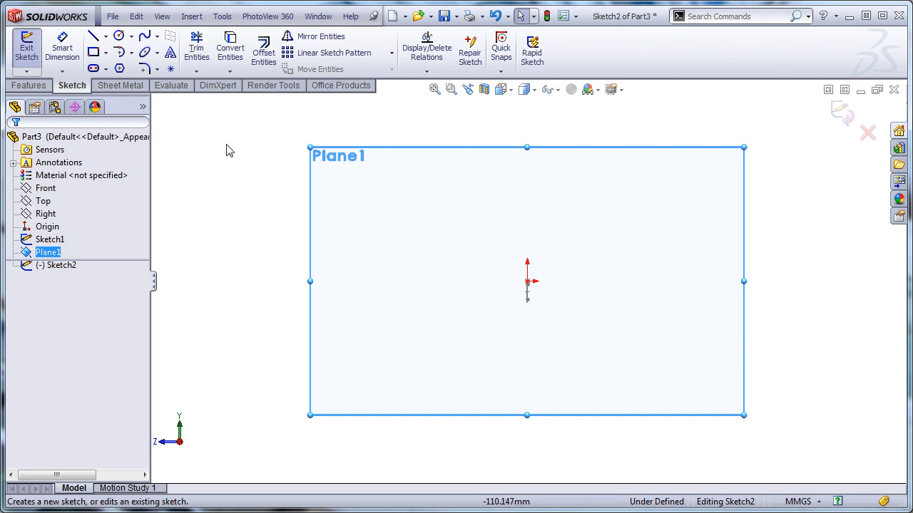
{"action": "left_click", "coordinate": [119, 68]}
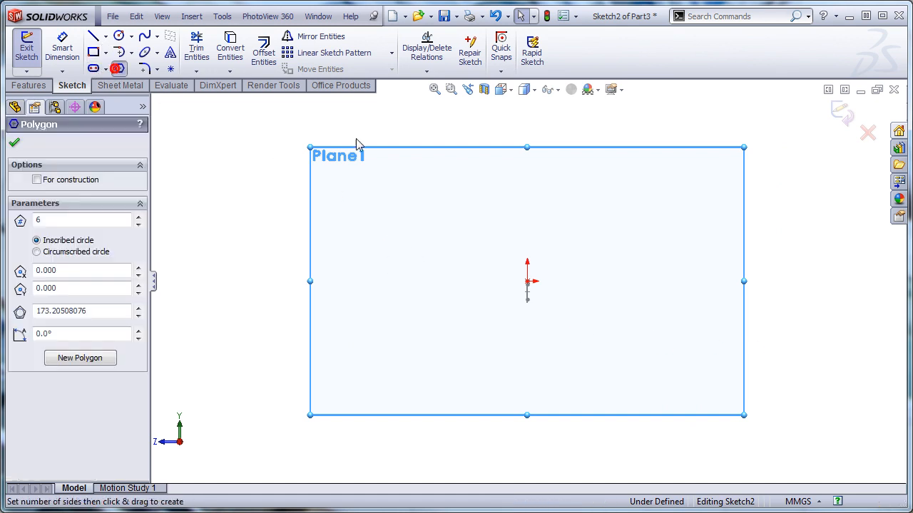
{"action": "left_click", "coordinate": [502, 212]}
{"action": "left_click", "coordinate": [485, 221]}
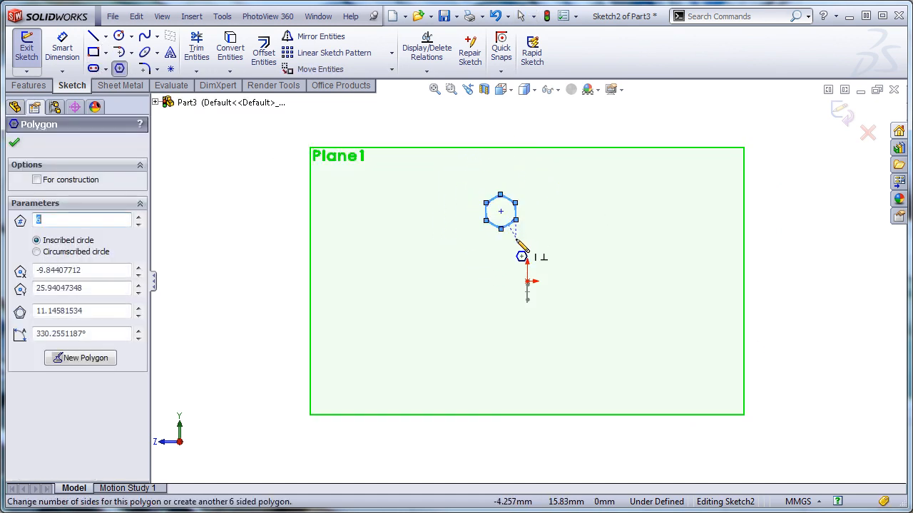
{"action": "key", "text": "Escape"}
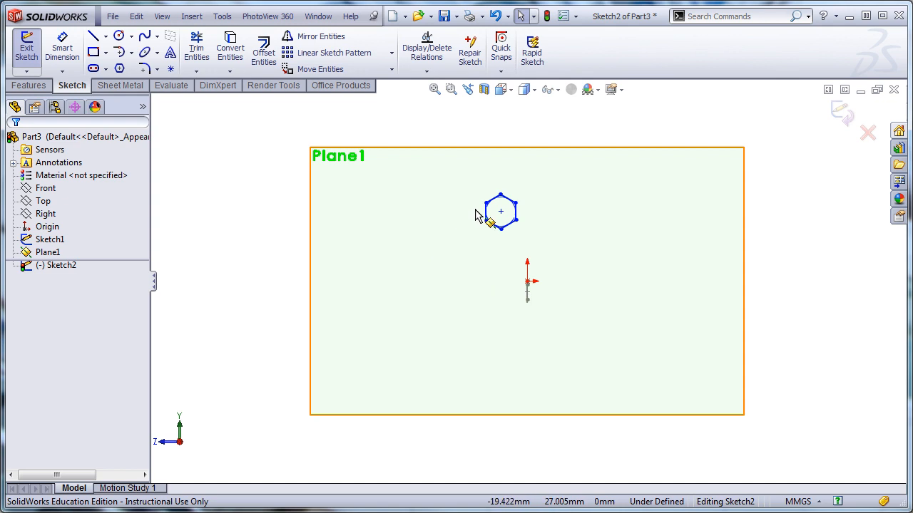
Add a vertical relation to the hexagon's left side.
{"action": "scroll", "coordinate": [477, 216], "scroll_direction": "down", "scroll_amount": 5}
{"action": "left_click", "coordinate": [521, 248]}
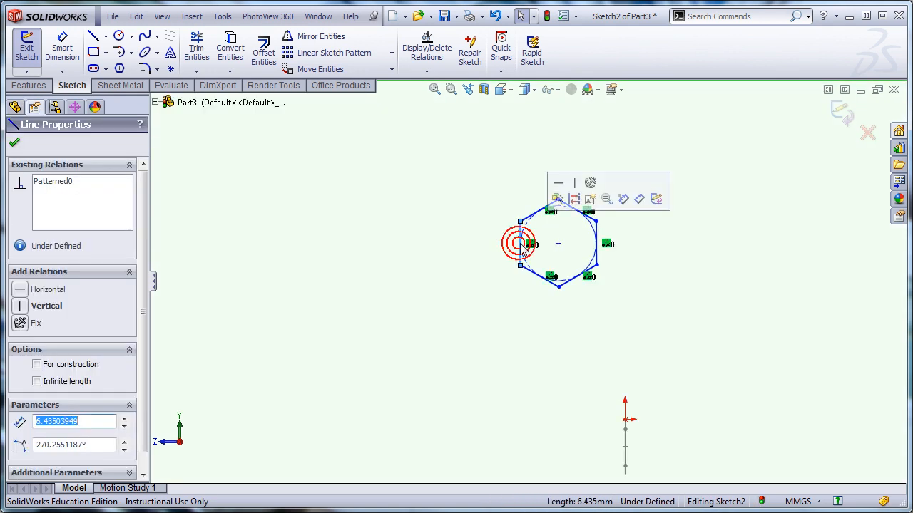
{"action": "left_click", "coordinate": [574, 183]}
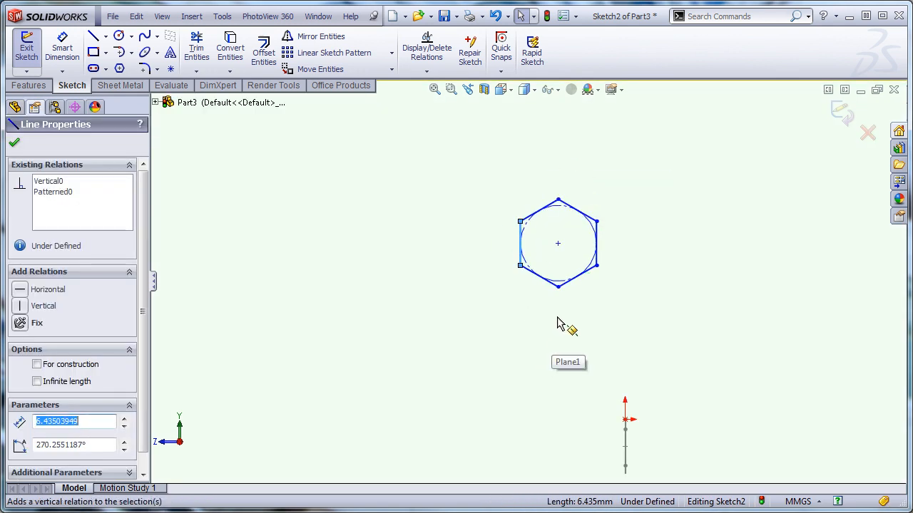
Add a pierce relation between the hexagon's bottom corner and the path's 100 mm line.
{"action": "left_click", "coordinate": [558, 287]}
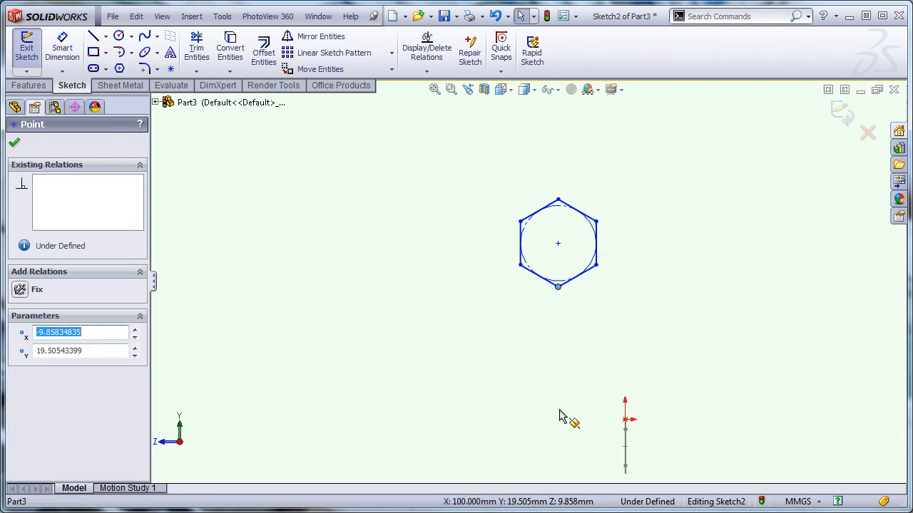
{"action": "middle_click_drag", "start_coordinate": [550, 407], "coordinate": [669, 434]}
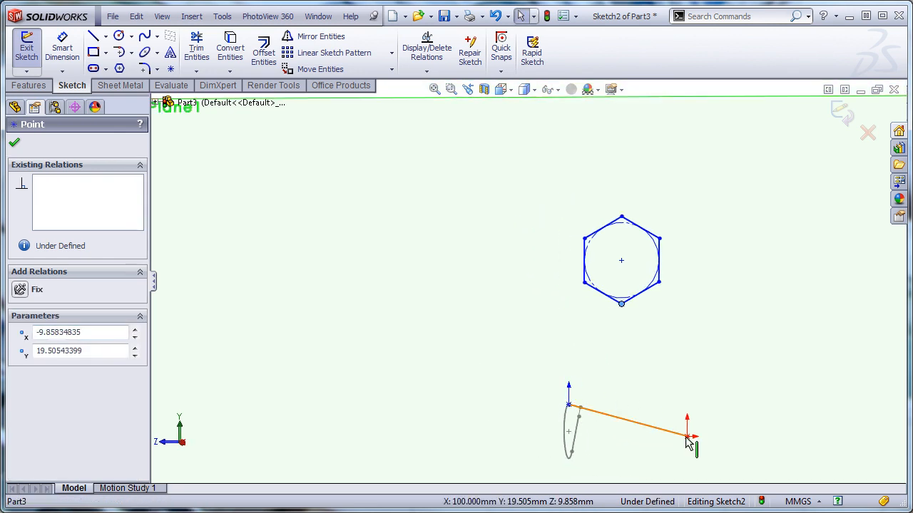
{"action": "left_click", "coordinate": [678, 432], "text": "ctrl"}
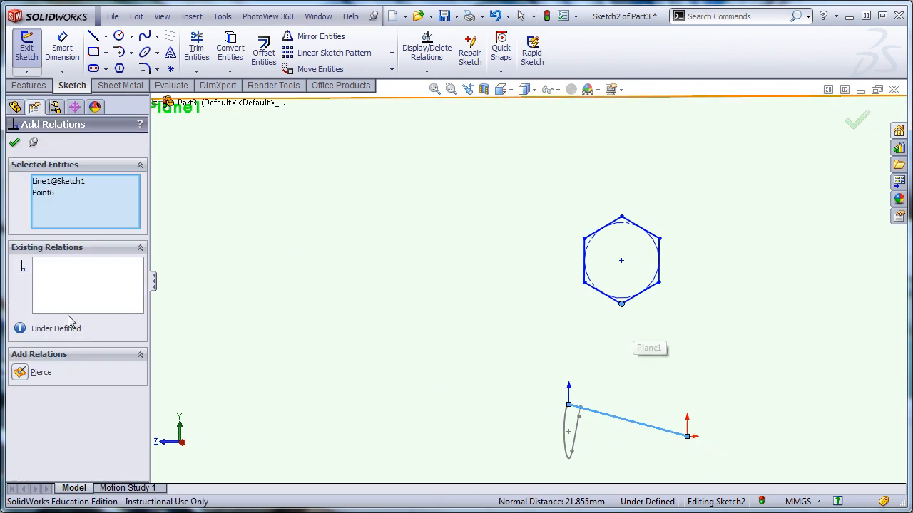
{"action": "left_click", "coordinate": [20, 373]}
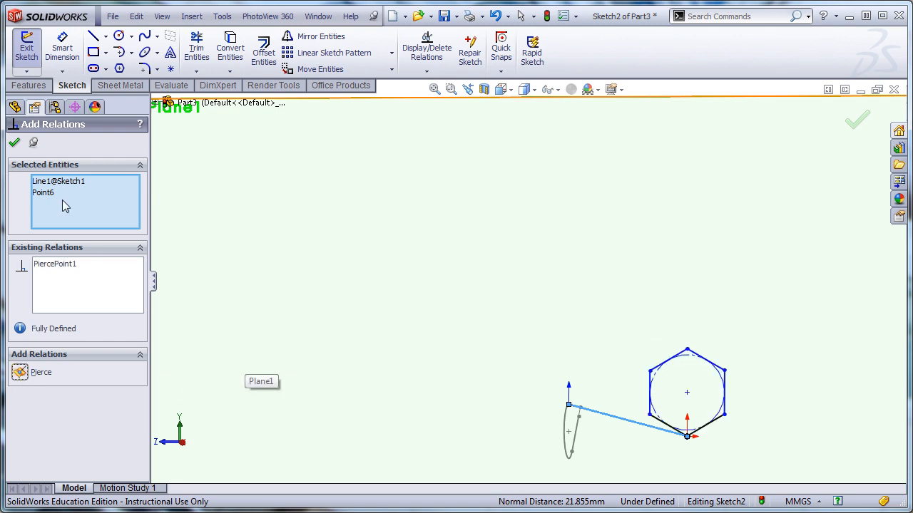
{"action": "left_click", "coordinate": [15, 141]}
Dimension the hexagon's across-flats distance to 6 mm and close the profile sketch.
{"action": "middle_click_drag", "start_coordinate": [340, 299], "coordinate": [394, 309]}
{"action": "key", "text": "d"}
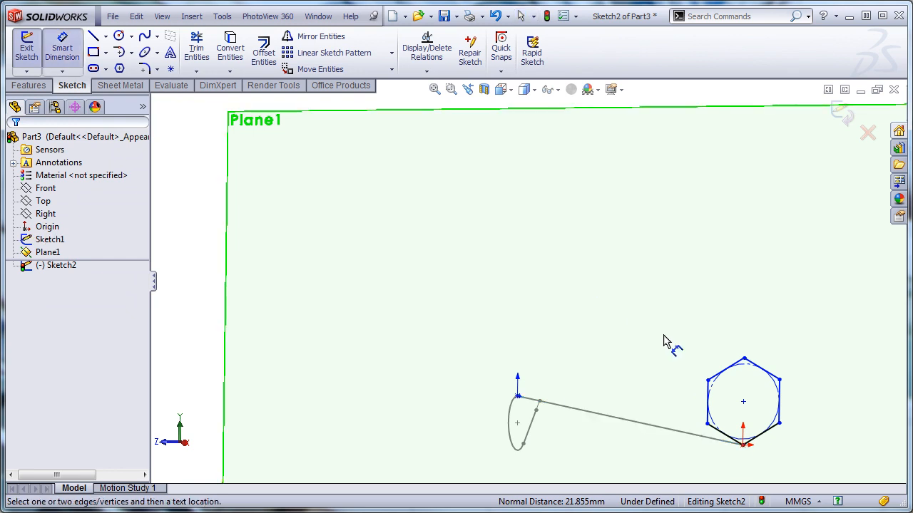
{"action": "left_click", "coordinate": [707, 403]}
{"action": "left_click", "coordinate": [778, 405]}
{"action": "left_click", "coordinate": [747, 316]}
{"action": "type", "text": "6"}
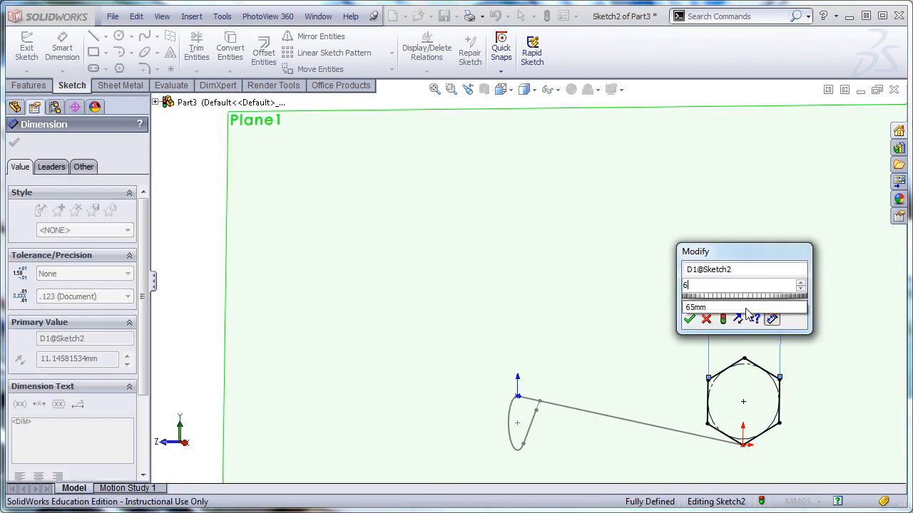
{"action": "key", "text": "Return"}
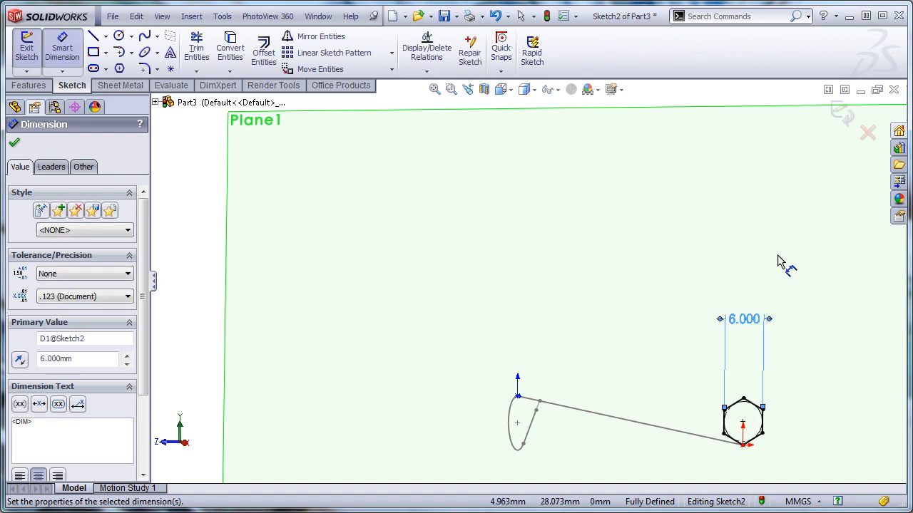
{"action": "scroll", "coordinate": [775, 258], "scroll_direction": "up", "scroll_amount": 3}
{"action": "mouse_move", "coordinate": [775, 258]}
{"action": "middle_mouse_down"}
{"action": "mouse_move", "coordinate": [697, 247]}
{"action": "mouse_move", "coordinate": [678, 267]}
{"action": "middle_mouse_up"}
{"action": "middle_click_drag", "start_coordinate": [584, 285], "coordinate": [585, 284]}
{"action": "left_click", "coordinate": [841, 114]}
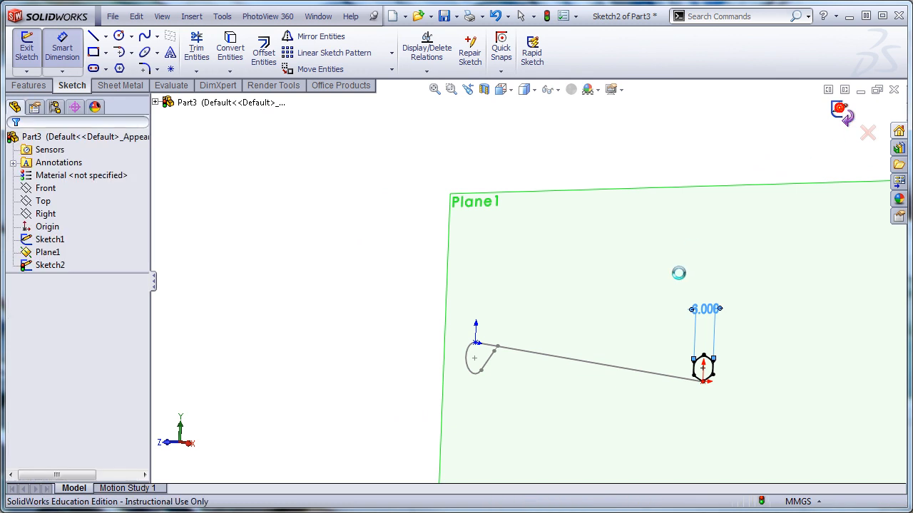
{"action": "middle_click_drag", "start_coordinate": [631, 302], "coordinate": [637, 326]}
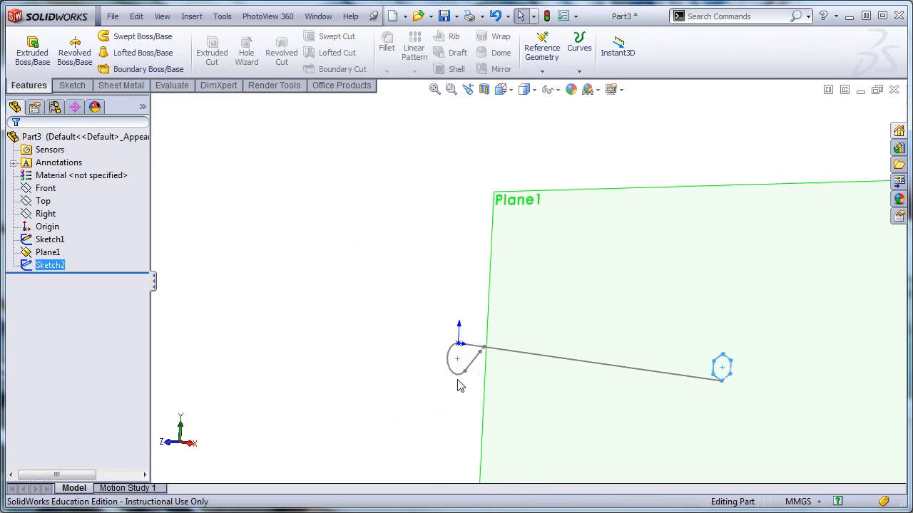
Create a Swept Boss/Base using the hexagon sketch as the profile and the hooked line sketch as the path.
{"action": "left_click", "coordinate": [298, 268]}
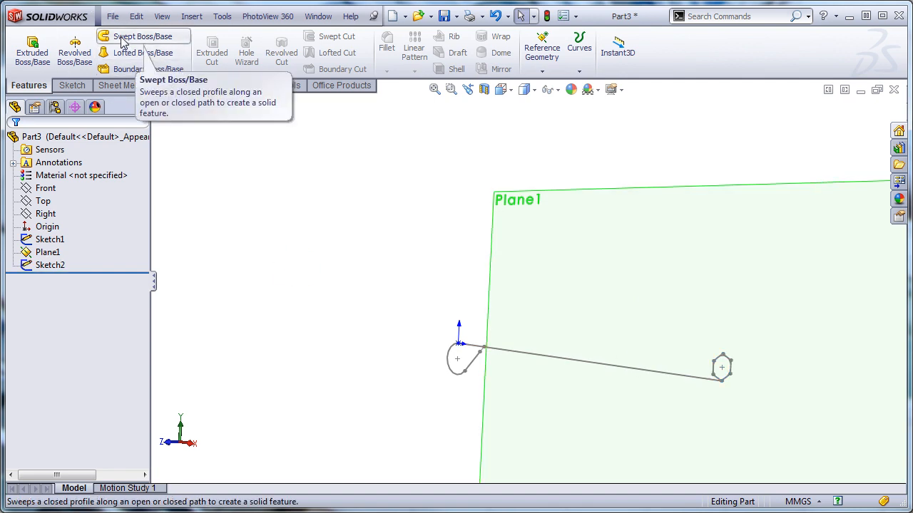
{"action": "left_click", "coordinate": [121, 39]}
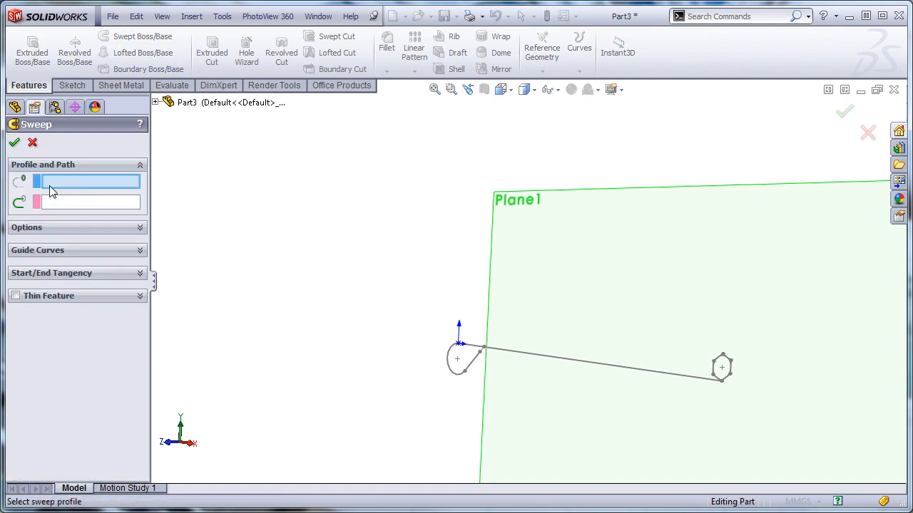
{"action": "left_click", "coordinate": [731, 372]}
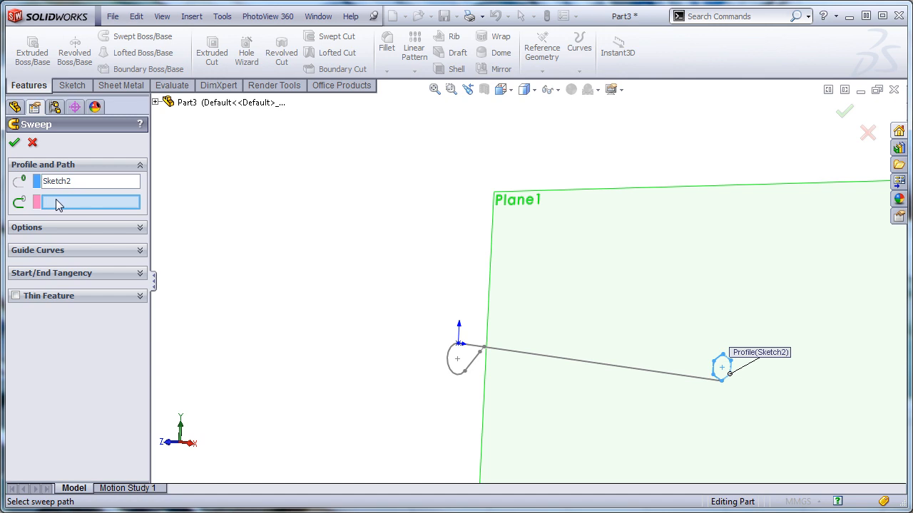
{"action": "left_click", "coordinate": [671, 382]}
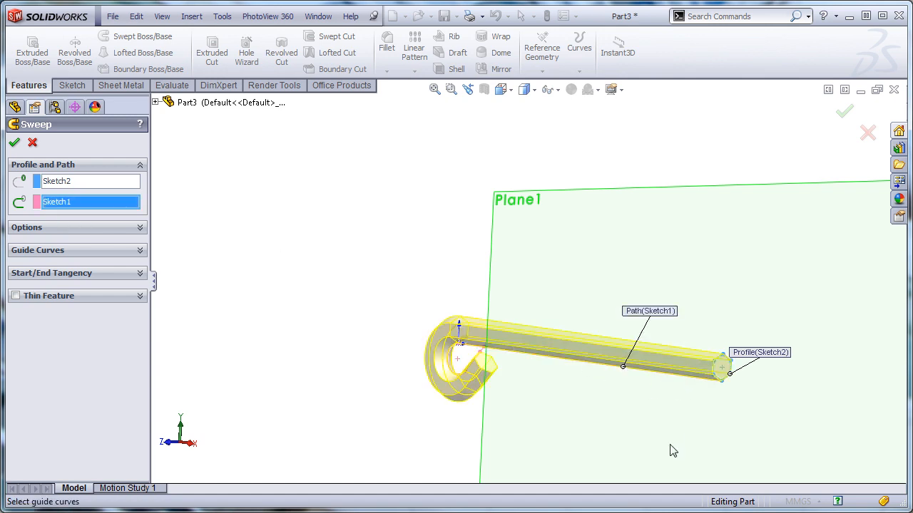
{"action": "left_click", "coordinate": [14, 142]}
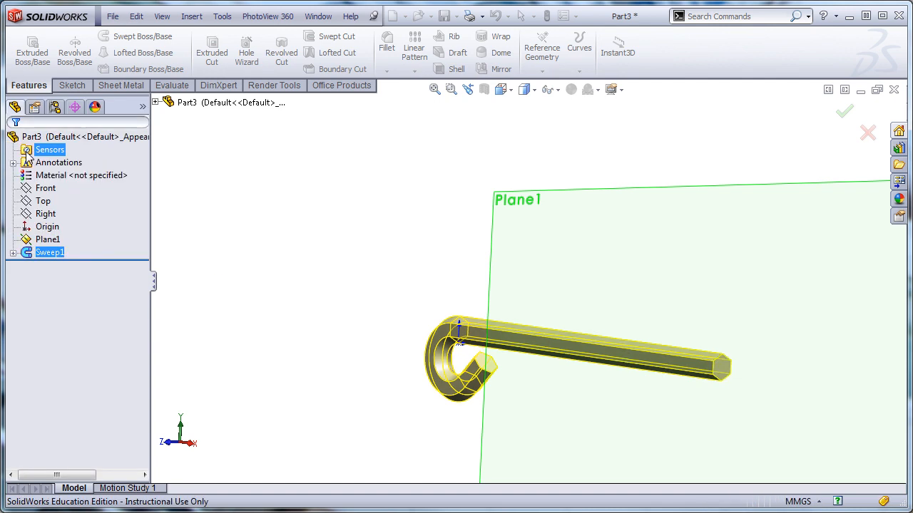
{"action": "left_click", "coordinate": [324, 262]}
Hide the reference planes and show the whole hex key in trimetric view.
{"action": "left_click", "coordinate": [556, 89]}
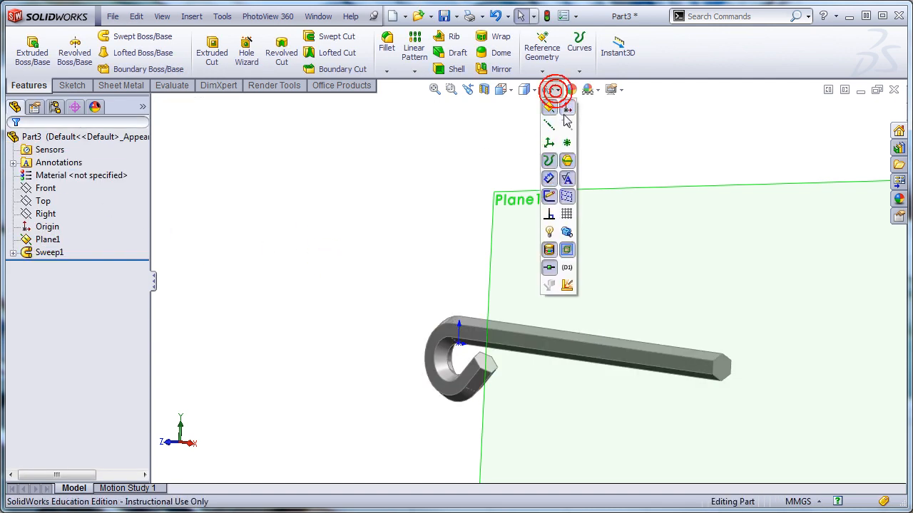
{"action": "left_click", "coordinate": [548, 107]}
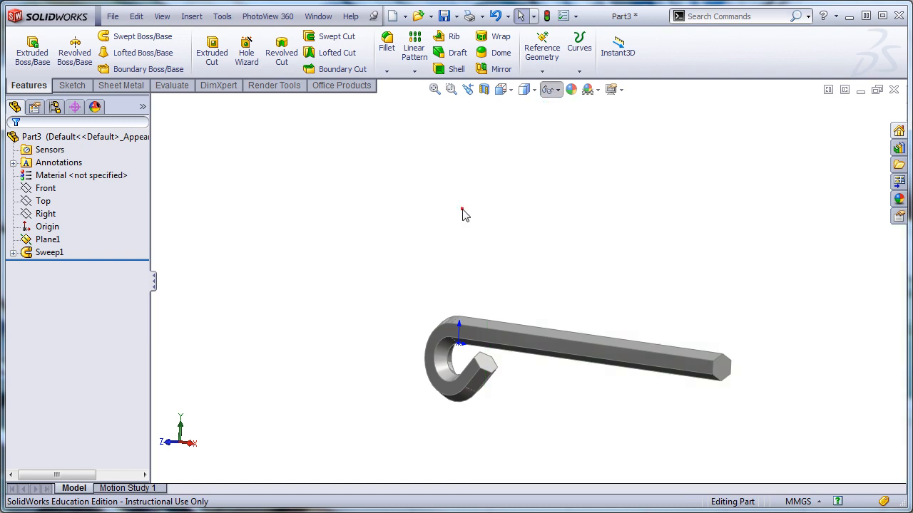
{"action": "scroll", "coordinate": [462, 210], "scroll_direction": "up", "scroll_amount": 2}
{"action": "key", "text": "ctrl+7"}
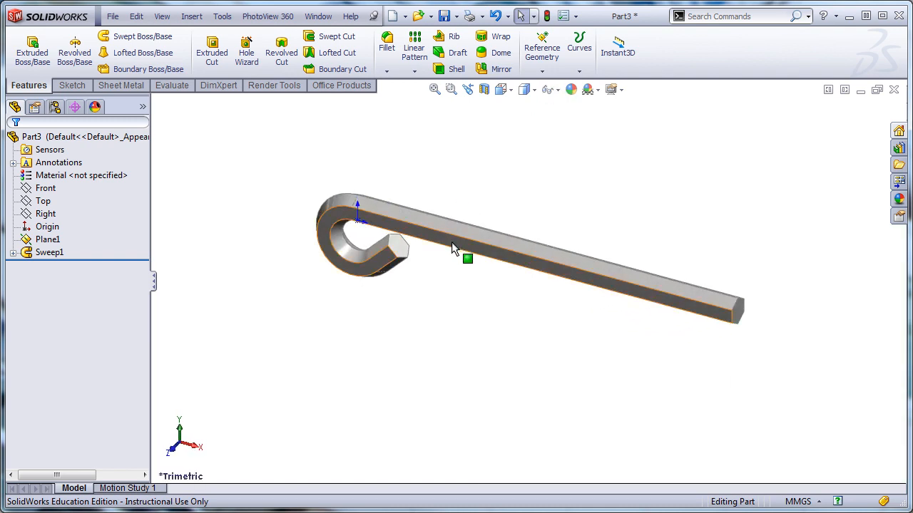
{"action": "key", "text": "z"}
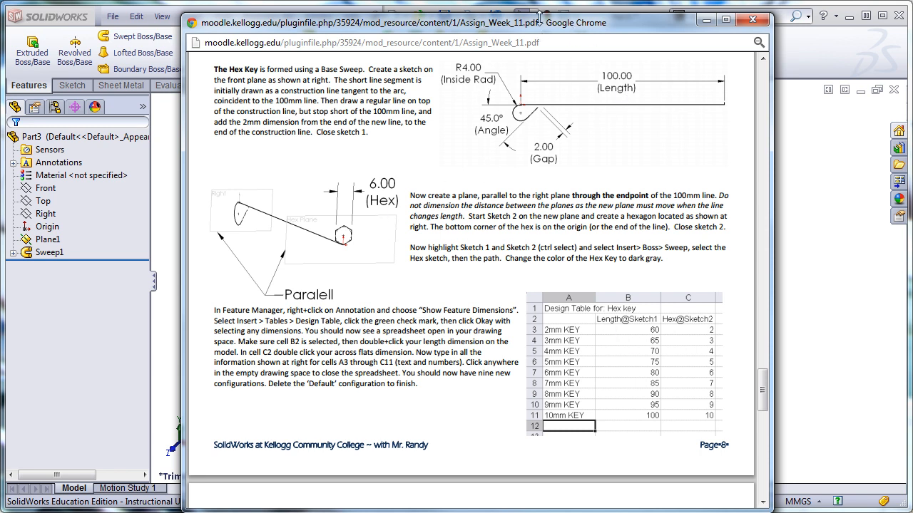
Rename the across-flats dimension of the hexagon profile sketch to HEX.
{"action": "left_click_drag", "start_coordinate": [543, 25], "coordinate": [911, 26]}
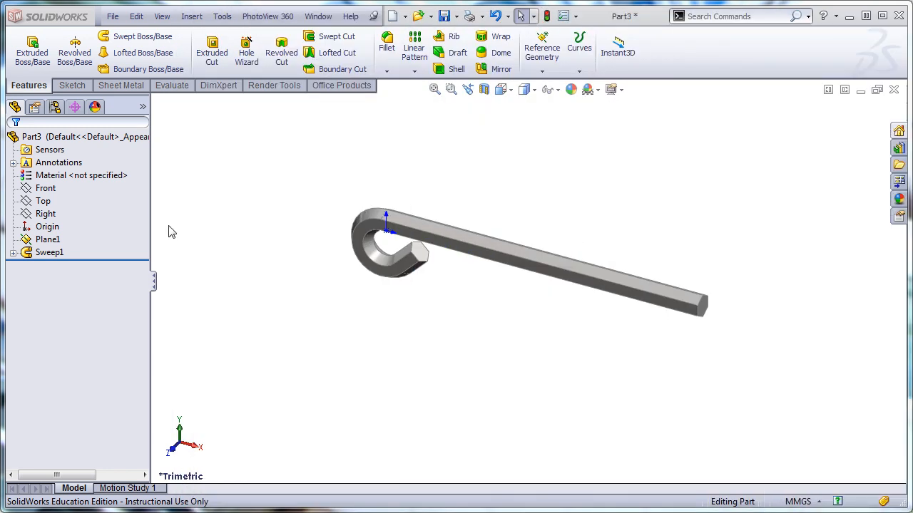
{"action": "left_click", "coordinate": [13, 253]}
{"action": "left_click", "coordinate": [55, 266]}
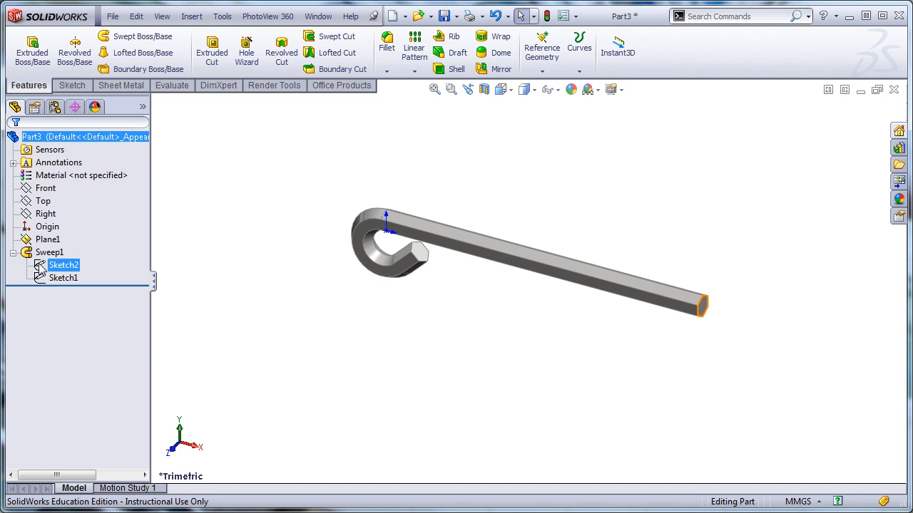
{"action": "left_click", "coordinate": [40, 266]}
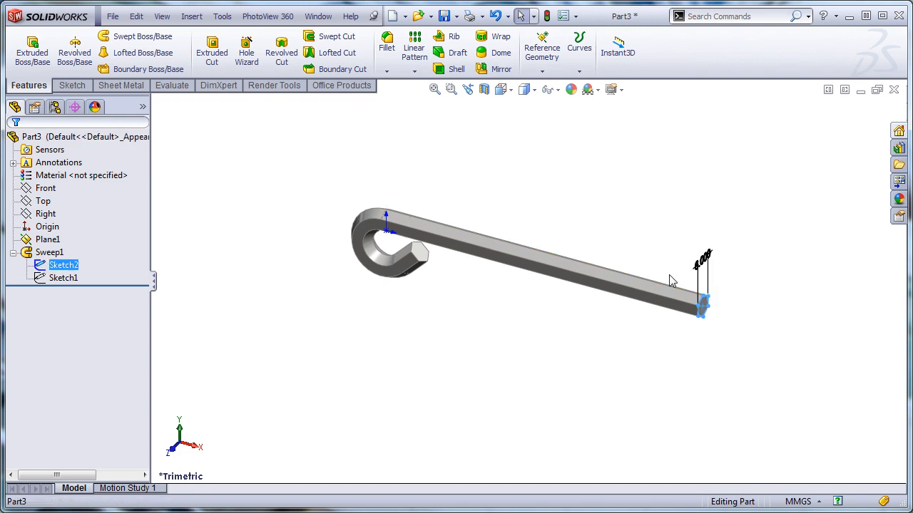
{"action": "left_click", "coordinate": [703, 258]}
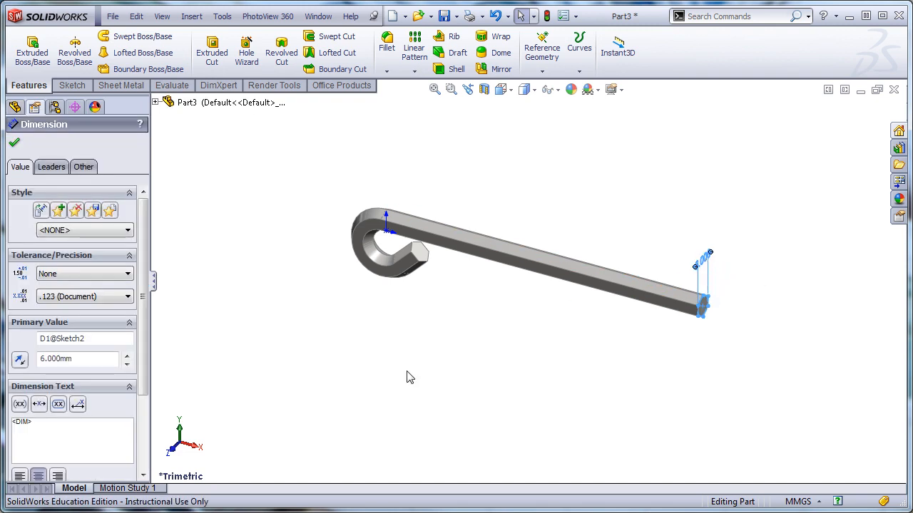
{"action": "left_click_drag", "start_coordinate": [87, 338], "coordinate": [19, 343]}
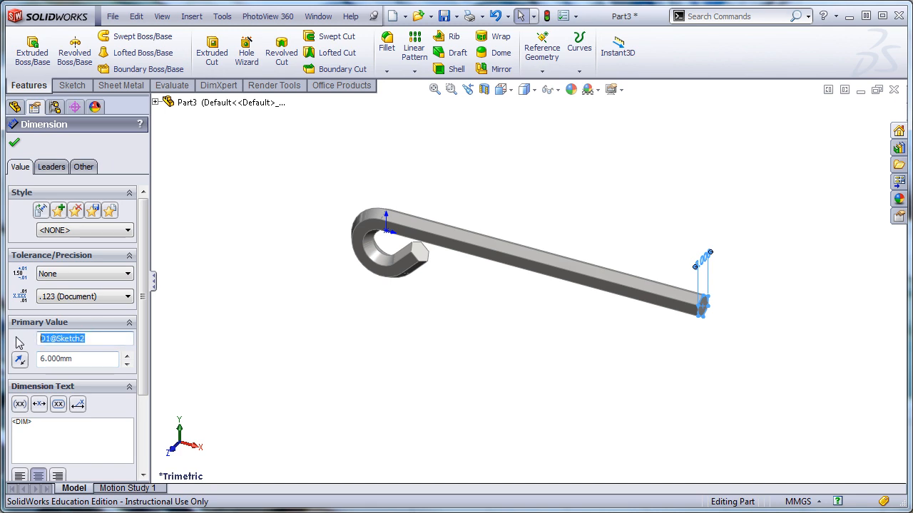
{"action": "type", "text": "HEX"}
{"action": "key", "text": "Return"}
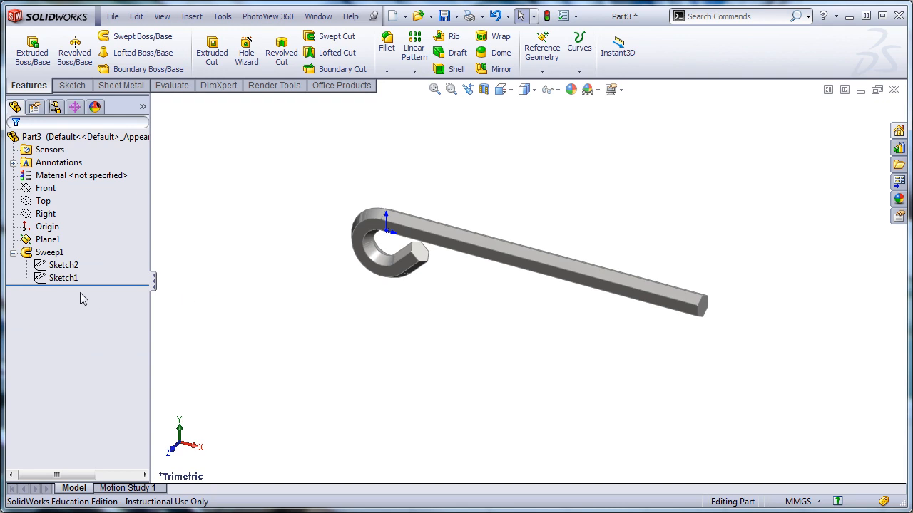
Rename the 100 mm dimension of the sweep's path sketch to LENGTH.
{"action": "left_click", "coordinate": [60, 279]}
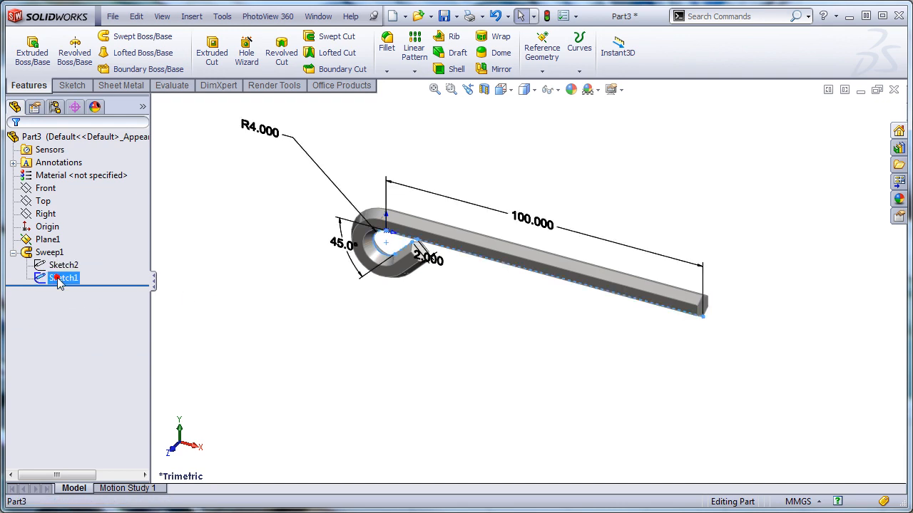
{"action": "left_click", "coordinate": [525, 223]}
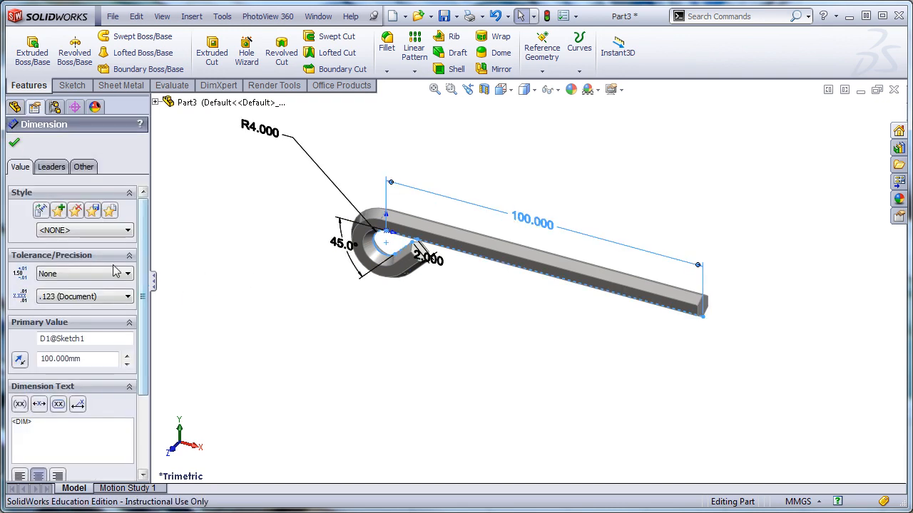
{"action": "double_click", "coordinate": [106, 338]}
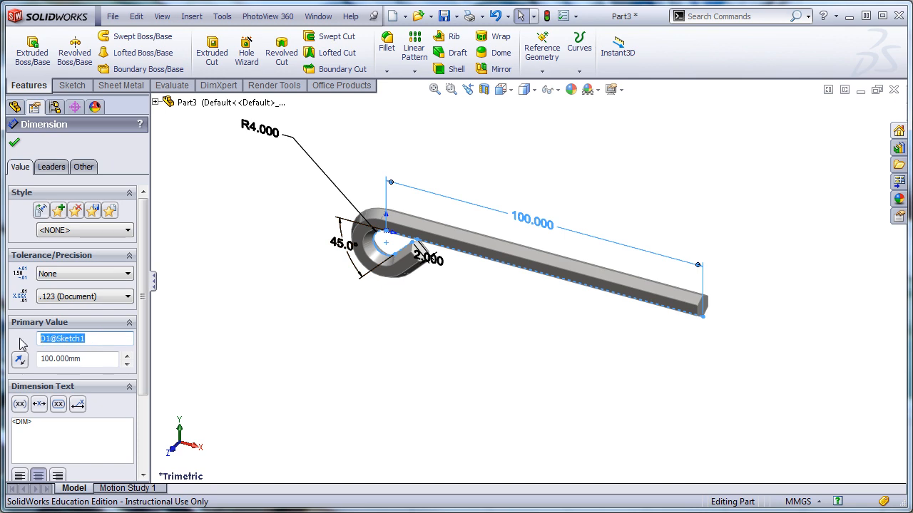
{"action": "type", "text": "LE"}
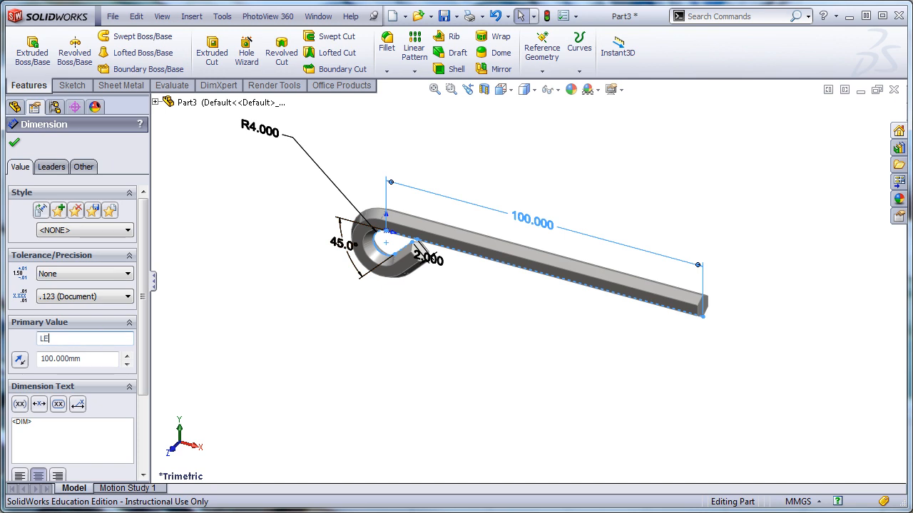
{"action": "type", "text": "NGTH"}
{"action": "left_click", "coordinate": [13, 142]}
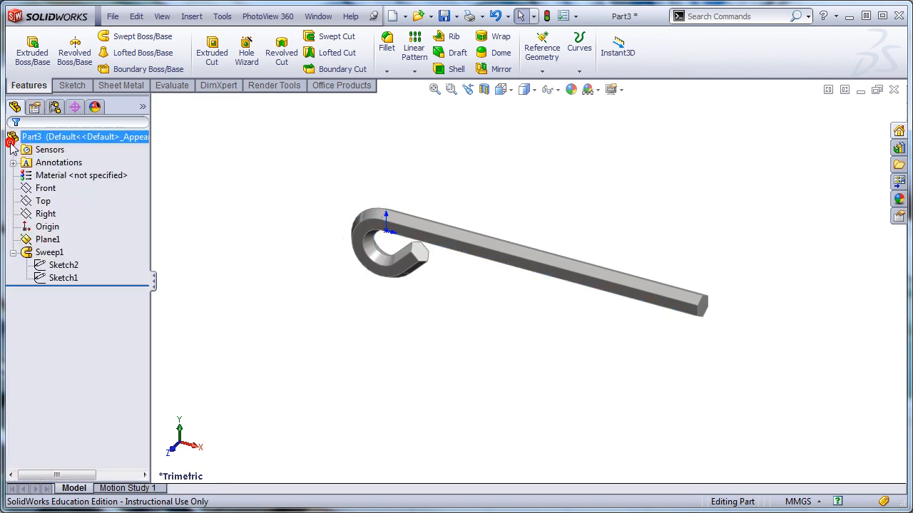
{"action": "left_click", "coordinate": [278, 283]}
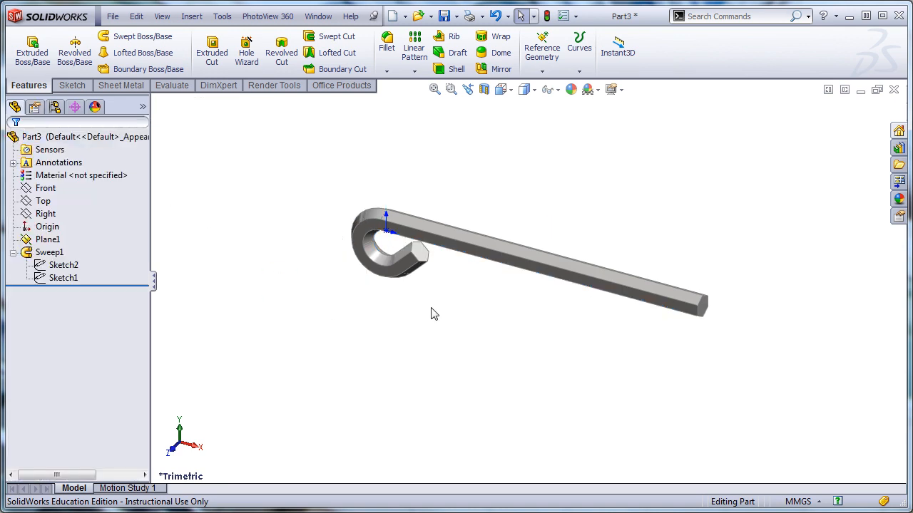
Insert a blank design table without adding any of the offered configurations or parameters.
{"action": "scroll", "coordinate": [588, 317], "scroll_direction": "up", "scroll_amount": 2}
{"action": "scroll", "coordinate": [641, 318], "scroll_direction": "down", "scroll_amount": 3}
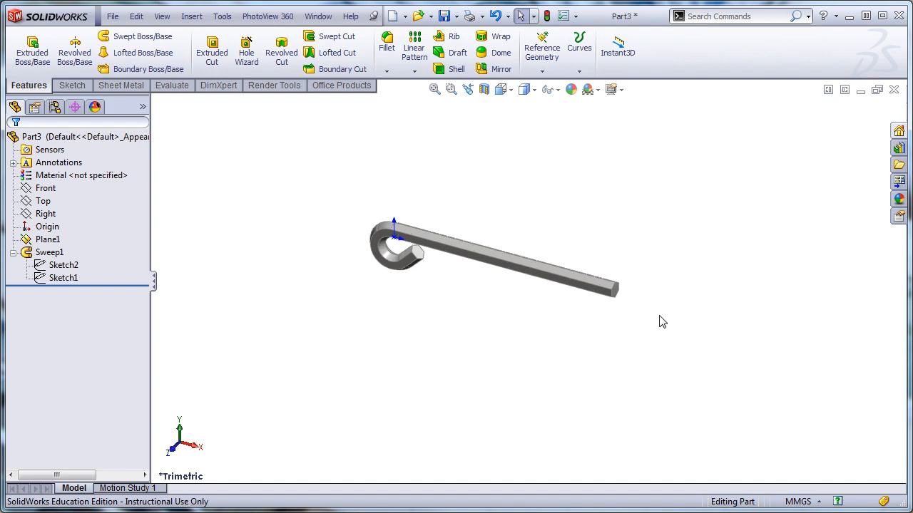
{"action": "scroll", "coordinate": [618, 313], "scroll_direction": "up", "scroll_amount": 1}
{"action": "scroll", "coordinate": [608, 308], "scroll_direction": "down", "scroll_amount": 3}
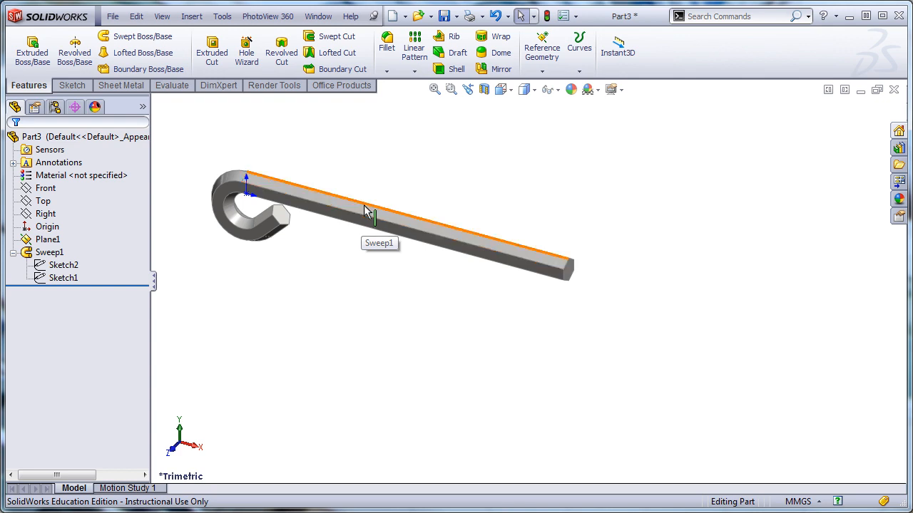
{"action": "left_click", "coordinate": [191, 17]}
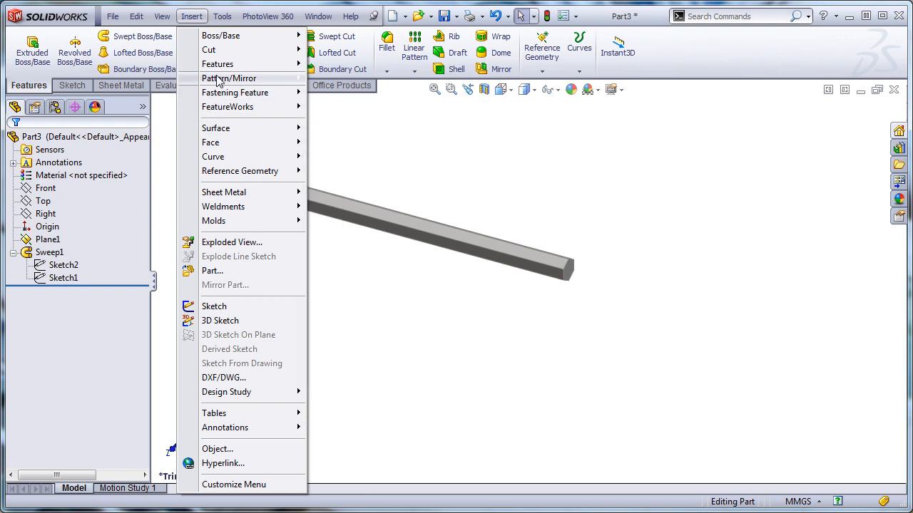
{"action": "mouse_move", "coordinate": [214, 41]}
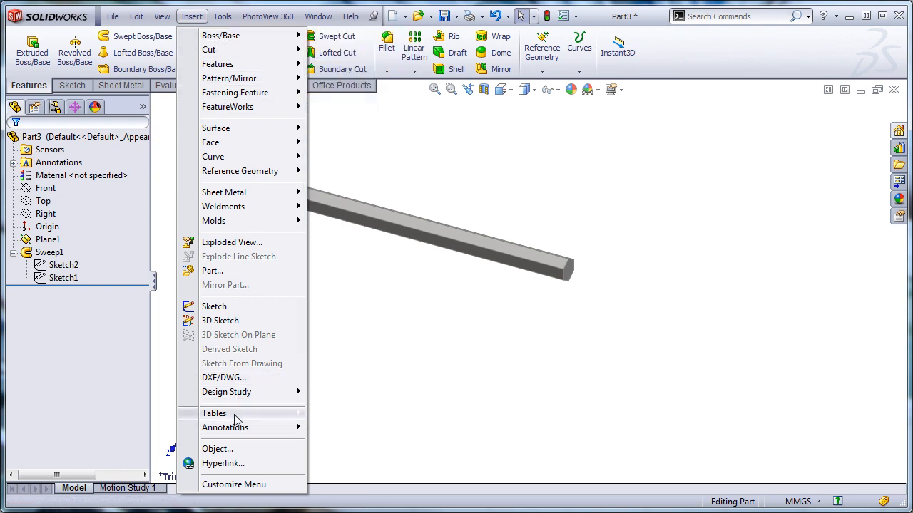
{"action": "mouse_move", "coordinate": [236, 419]}
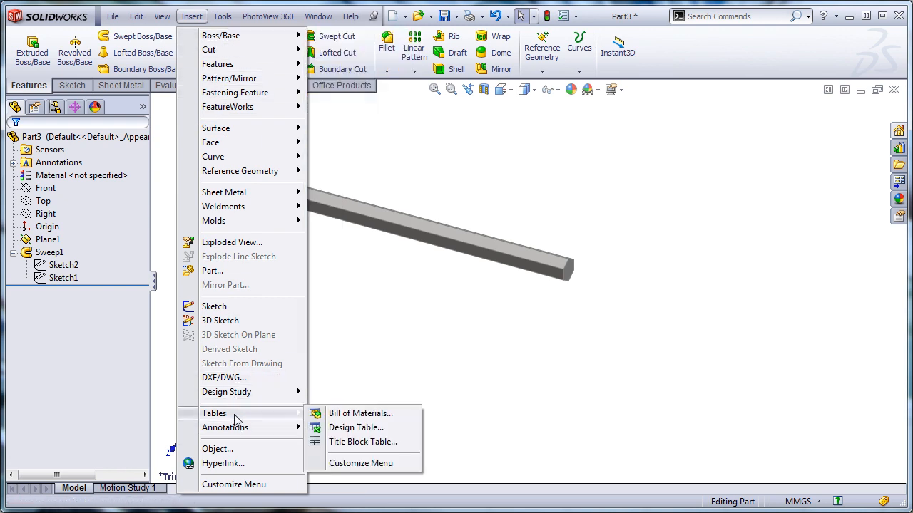
{"action": "left_click", "coordinate": [353, 430]}
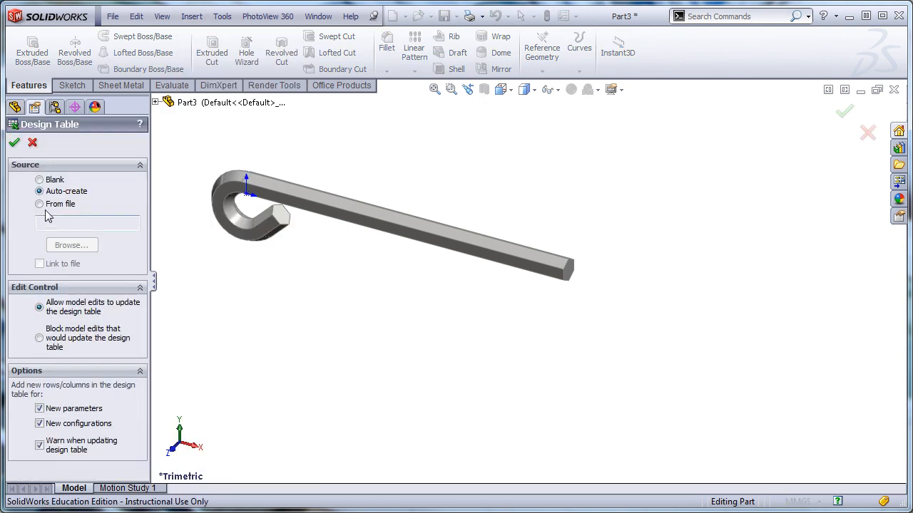
{"action": "left_click", "coordinate": [39, 180]}
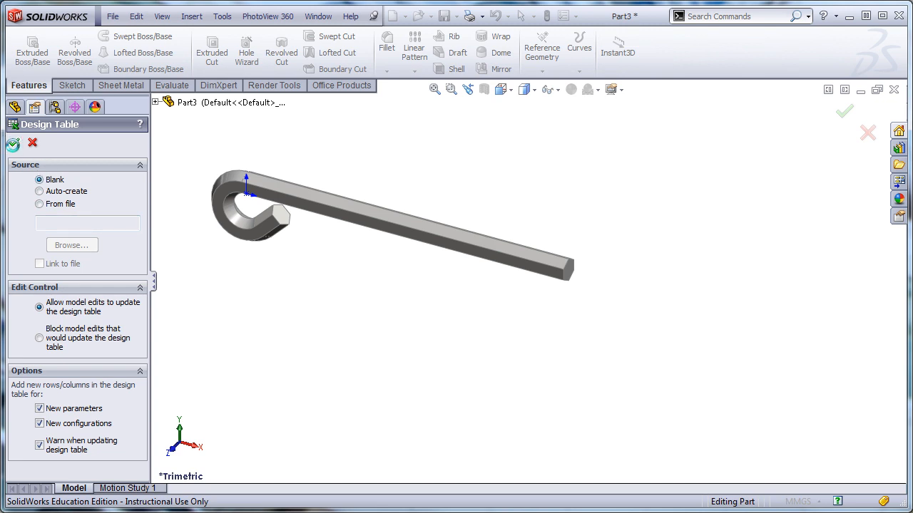
{"action": "left_click", "coordinate": [13, 144]}
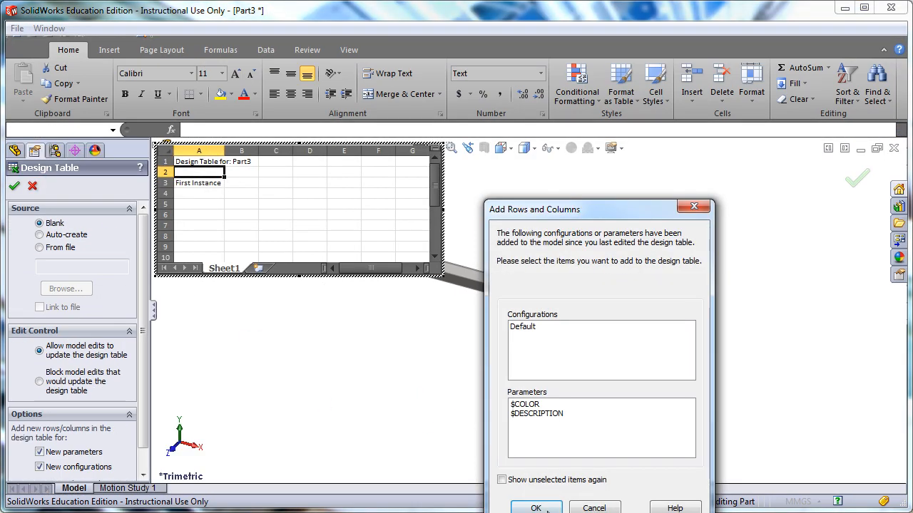
{"action": "left_click", "coordinate": [535, 508]}
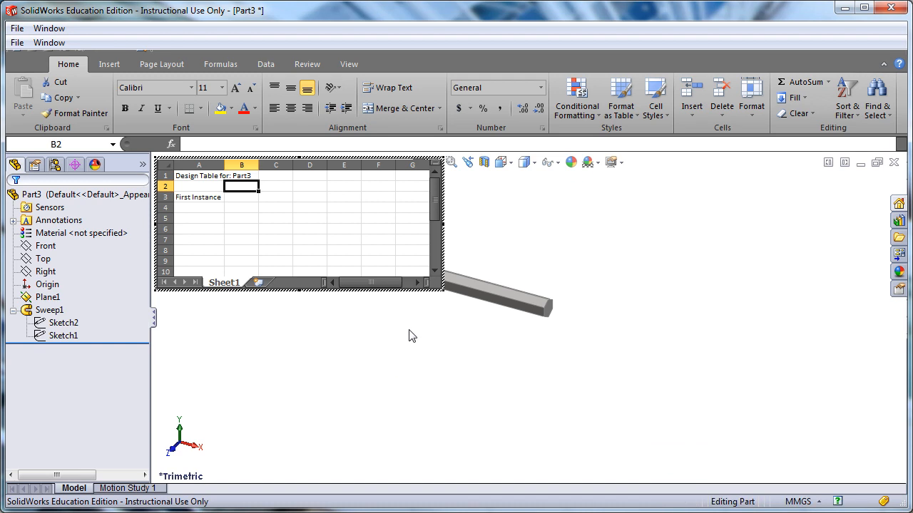
Make the path sketch's LENGTH dimension the header of cell B2 in the design table, clearing the sketch-state entry there.
{"action": "middle_click_drag", "start_coordinate": [420, 333], "coordinate": [649, 430], "text": "ctrl"}
{"action": "left_click", "coordinate": [62, 324]}
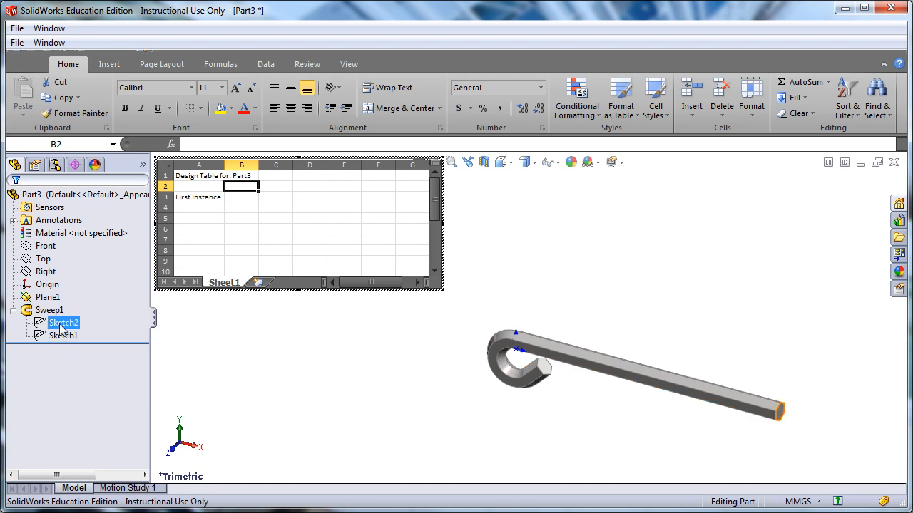
{"action": "double_click", "coordinate": [62, 335]}
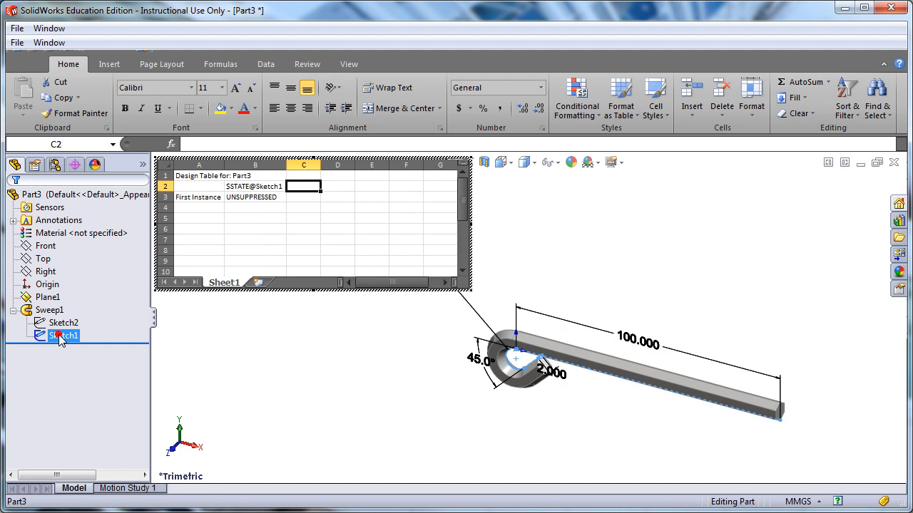
{"action": "left_click", "coordinate": [255, 186]}
{"action": "key", "text": "Delete"}
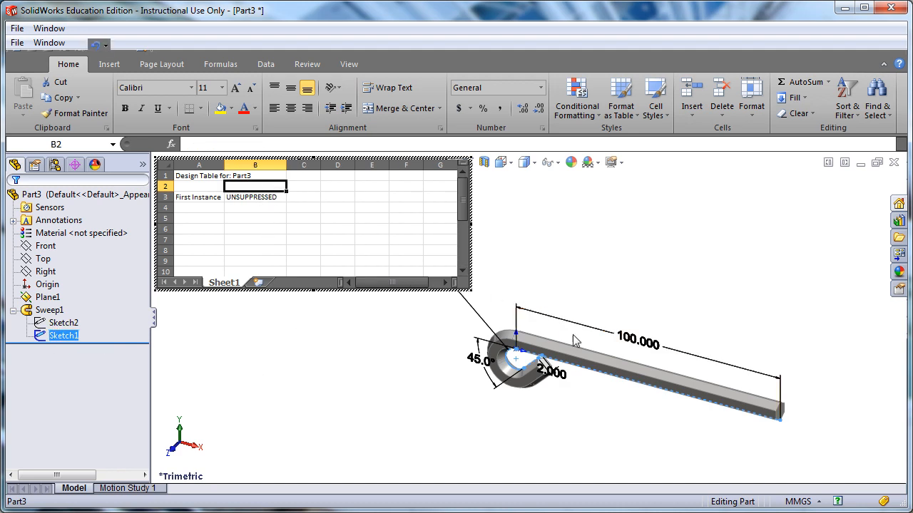
{"action": "double_click", "coordinate": [645, 343]}
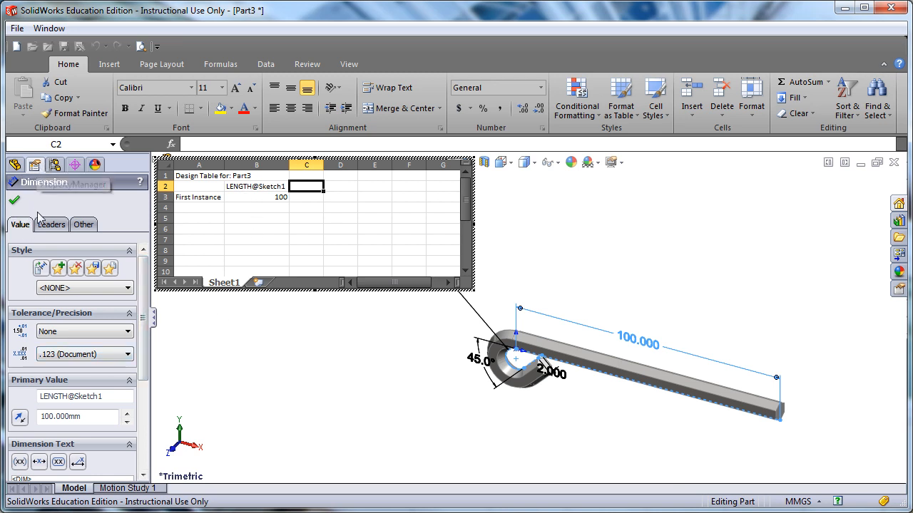
{"action": "left_click", "coordinate": [14, 201]}
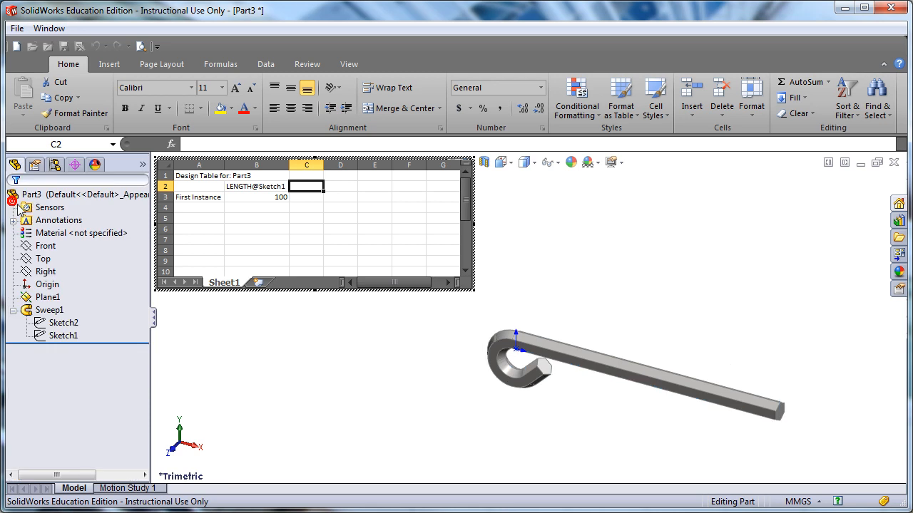
Make the hexagon sketch's HEX dimension the header of cell C2, clearing the sketch-state entry there.
{"action": "left_click", "coordinate": [57, 324]}
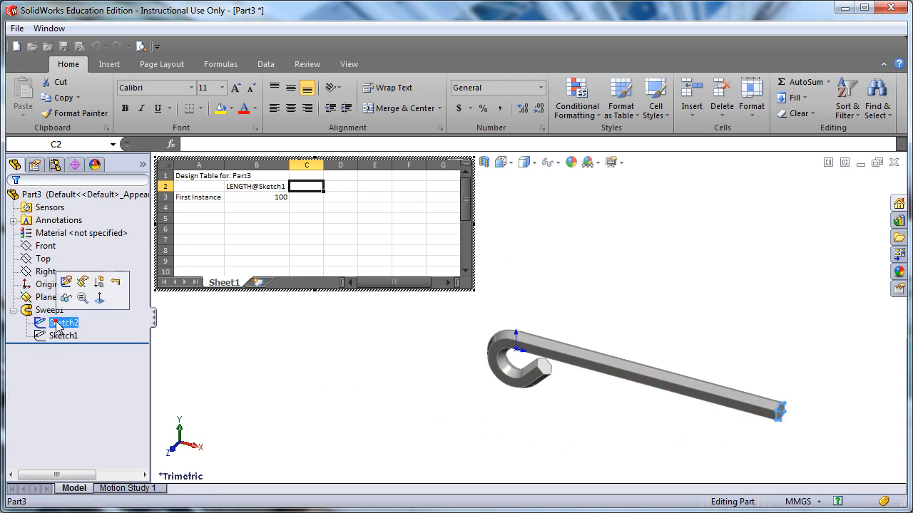
{"action": "double_click", "coordinate": [57, 325]}
{"action": "left_click", "coordinate": [303, 187]}
{"action": "key", "text": "Delete"}
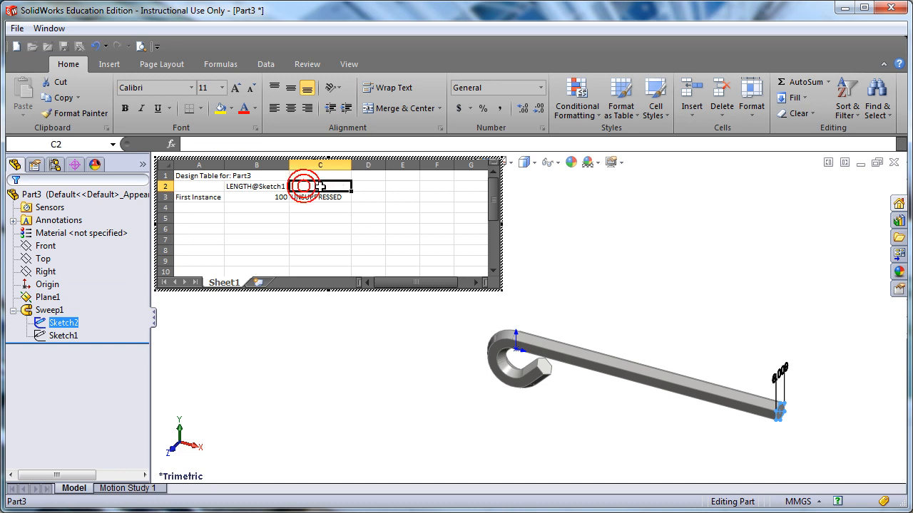
{"action": "double_click", "coordinate": [781, 376]}
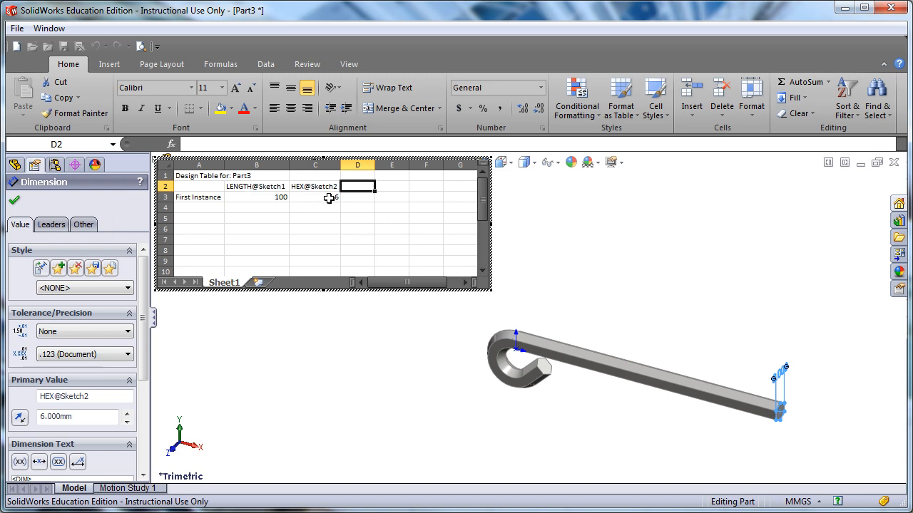
Name the first two design table configurations 2mm KEY in cell A3 and 3mm KEY in cell A4.
{"action": "left_click", "coordinate": [192, 196]}
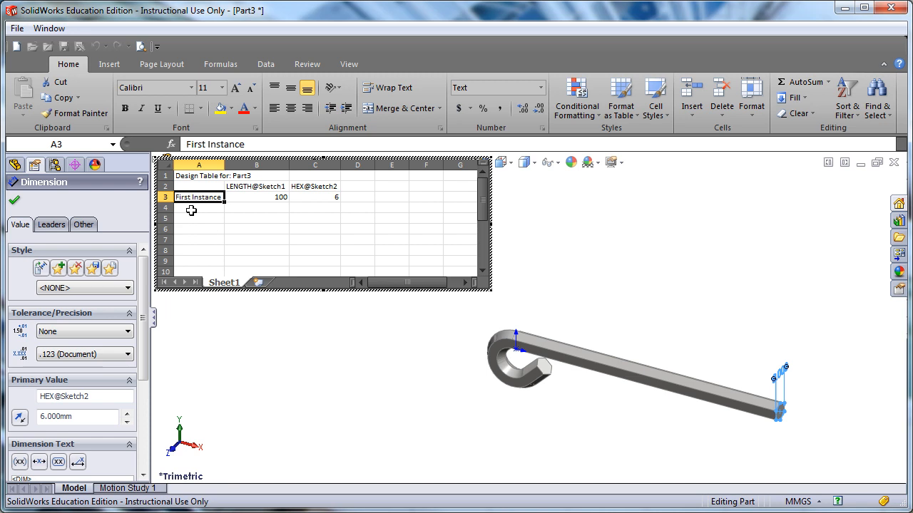
{"action": "type", "text": "2mm KEY"}
{"action": "key", "text": "Return"}
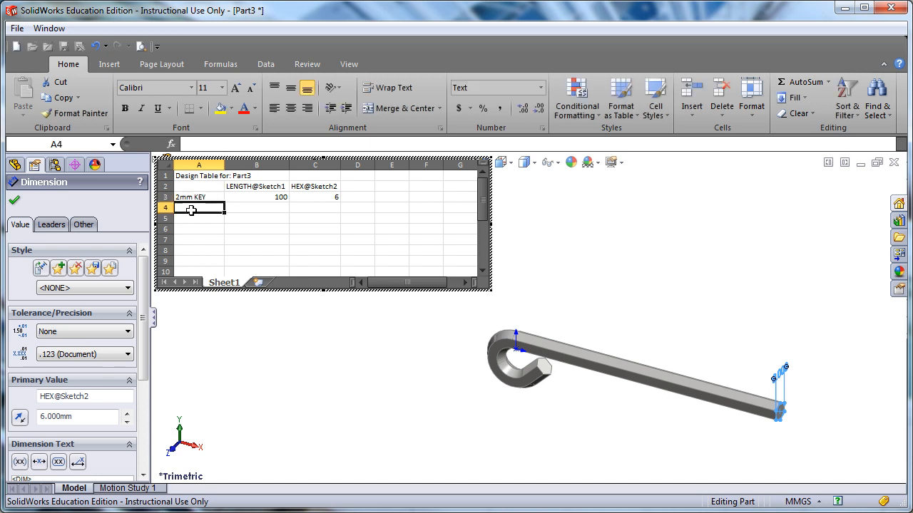
{"action": "type", "text": "3mm"}
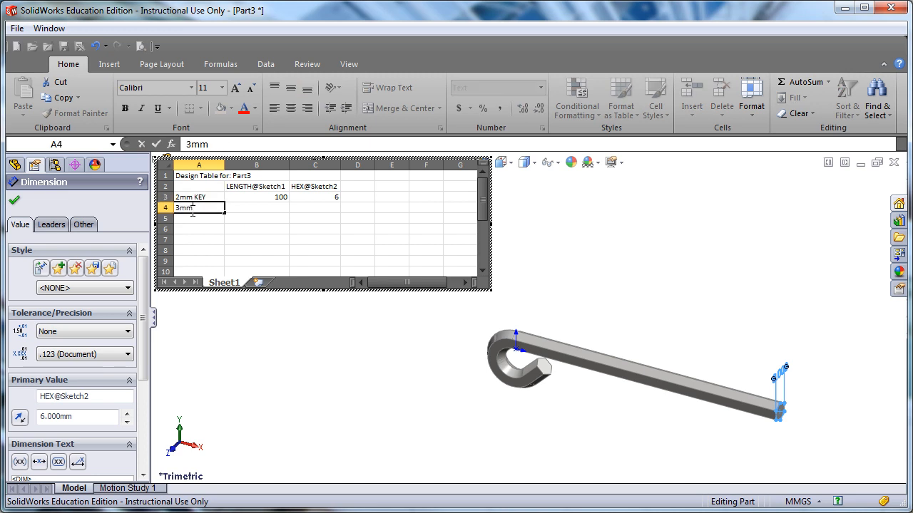
{"action": "type", "text": " KEY"}
{"action": "mouse_move", "coordinate": [226, 214]}
{"action": "left_mouse_down"}
{"action": "mouse_move", "coordinate": [225, 249]}
{"action": "mouse_move", "coordinate": [222, 214]}
{"action": "left_mouse_up"}
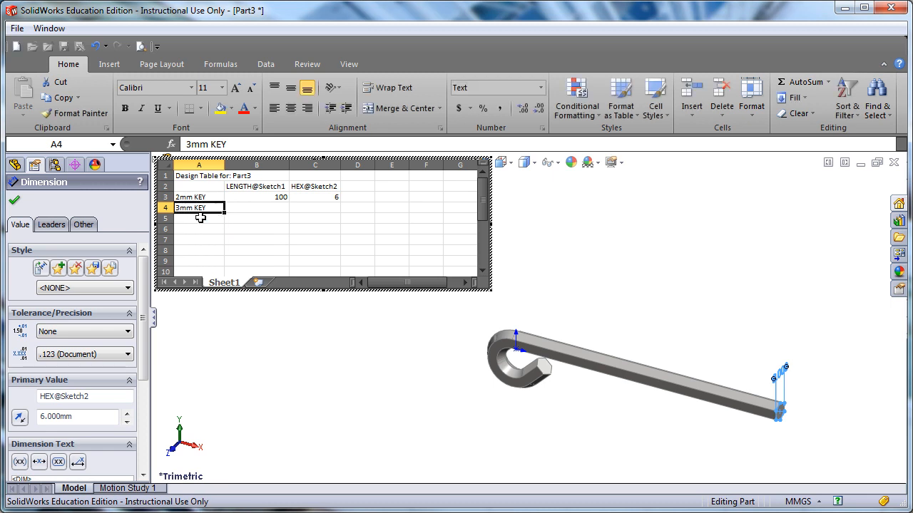
Add two more configuration names to the design table: 4mm KEY in cell A5 and 5mm KEY in cell A6.
{"action": "left_click", "coordinate": [198, 218]}
{"action": "type", "text": "4mm KEY"}
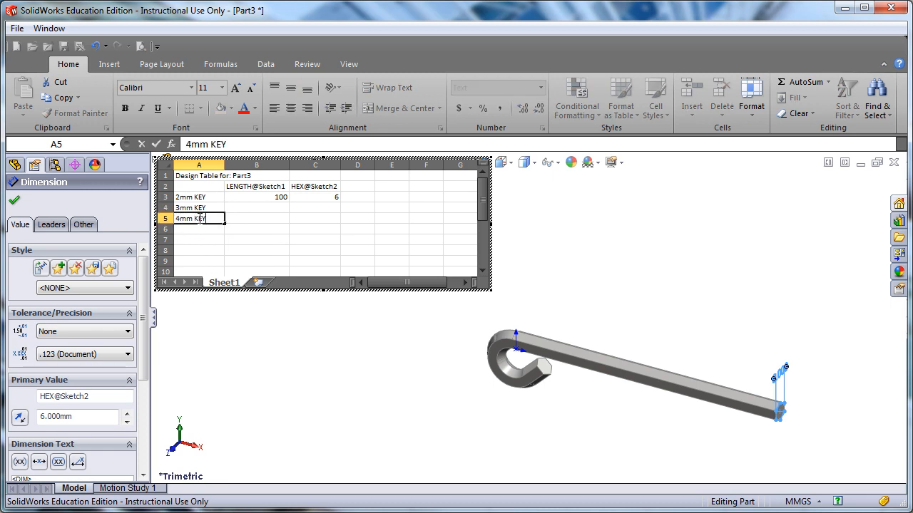
{"action": "key", "text": "Return"}
{"action": "type", "text": "5mm"}
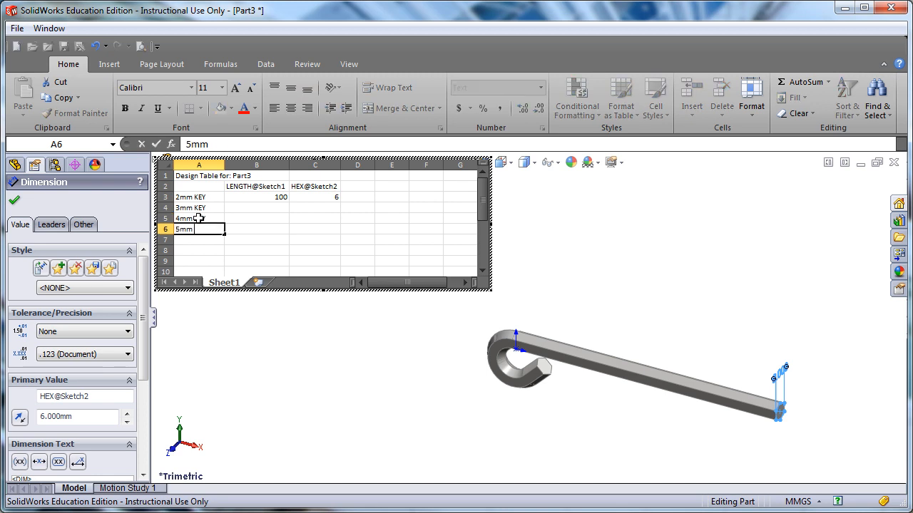
{"action": "type", "text": " Key"}
{"action": "key", "text": "BackSpace"}
{"action": "key", "text": "BackSpace"}
{"action": "type", "text": "E"}
Set the LENGTH values of the 2, 3, 4 and 5 mm keys to 60, 65, 70 and 75.
{"action": "left_click", "coordinate": [274, 200]}
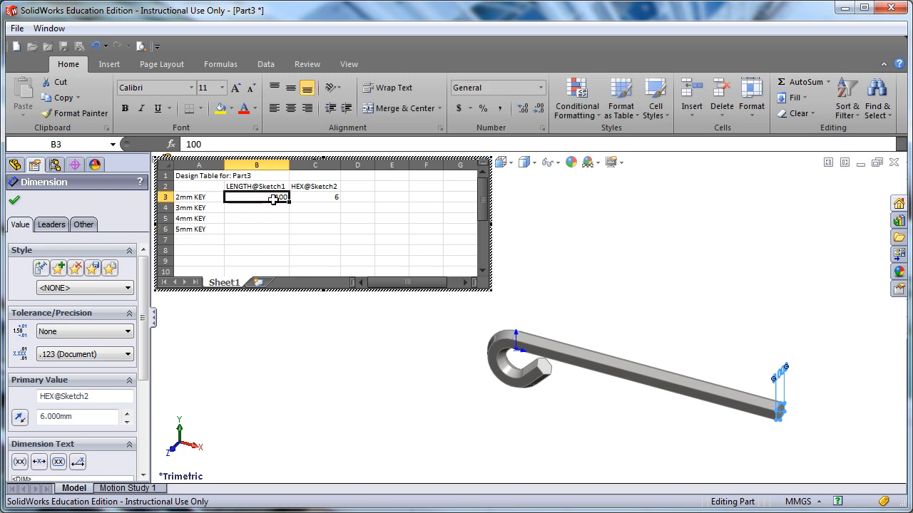
{"action": "type", "text": "60"}
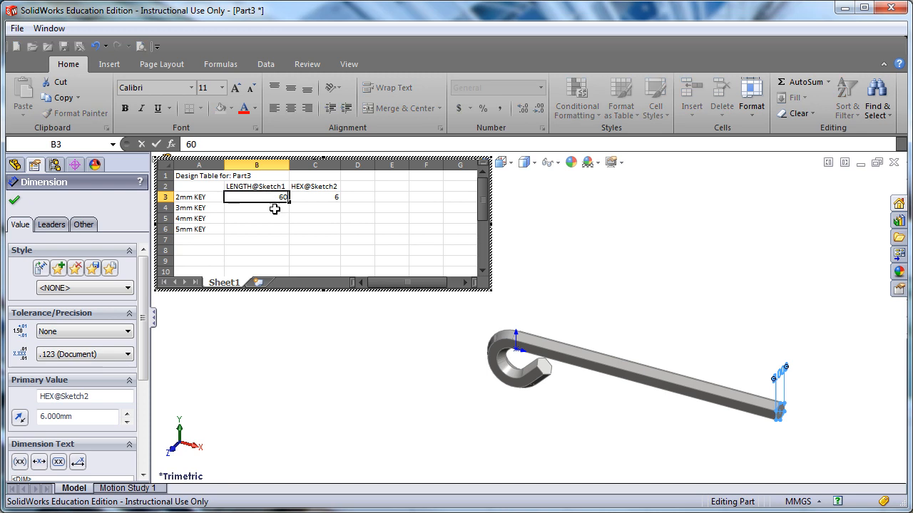
{"action": "left_click", "coordinate": [274, 207]}
{"action": "type", "text": "652"}
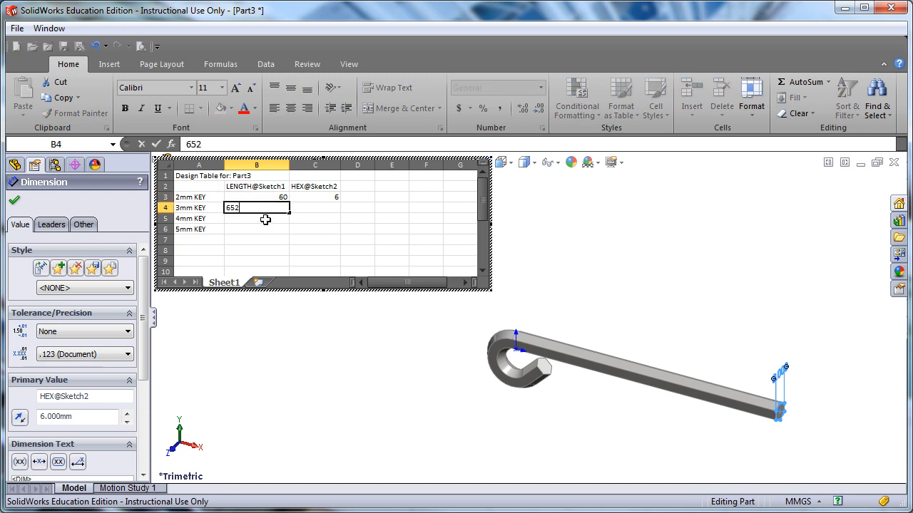
{"action": "left_click", "coordinate": [264, 219]}
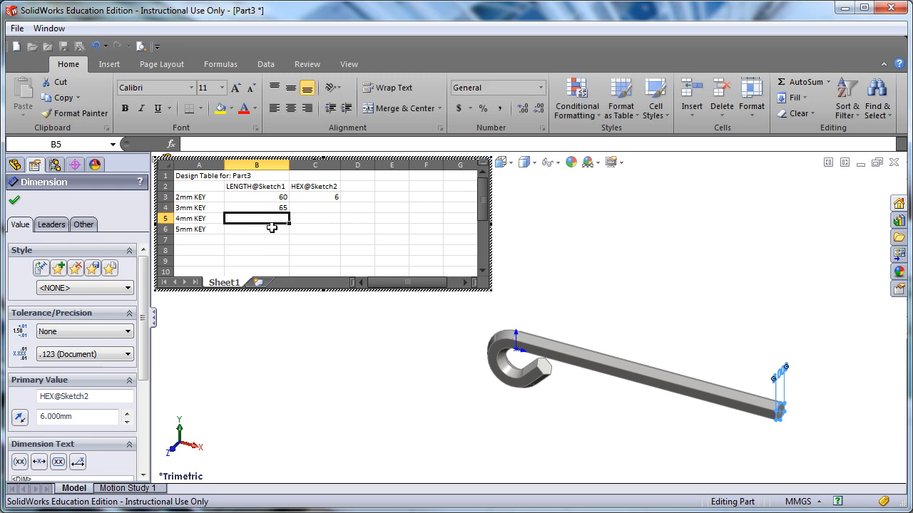
{"action": "type", "text": "70"}
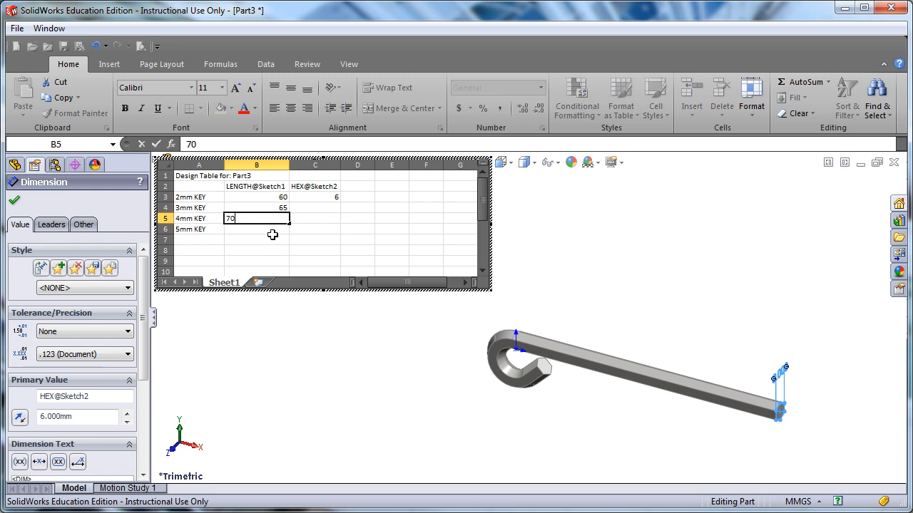
{"action": "left_click", "coordinate": [272, 229]}
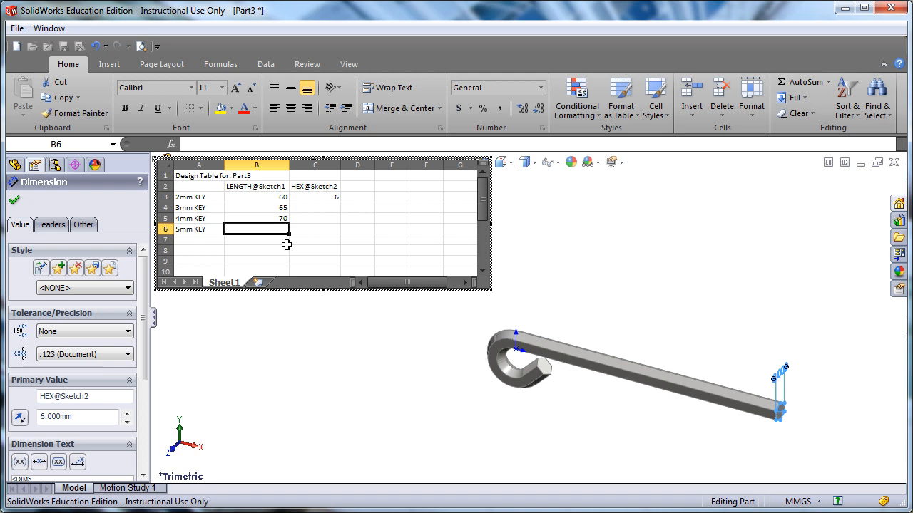
{"action": "type", "text": "75"}
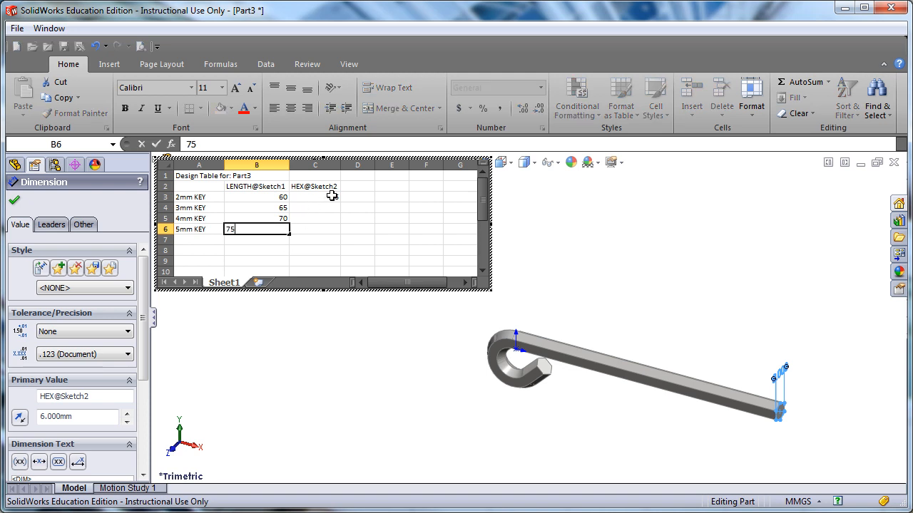
Set the HEX values of the four keys to 2, 3, 4 and 5, and close the design table to generate the configurations.
{"action": "left_click", "coordinate": [332, 196]}
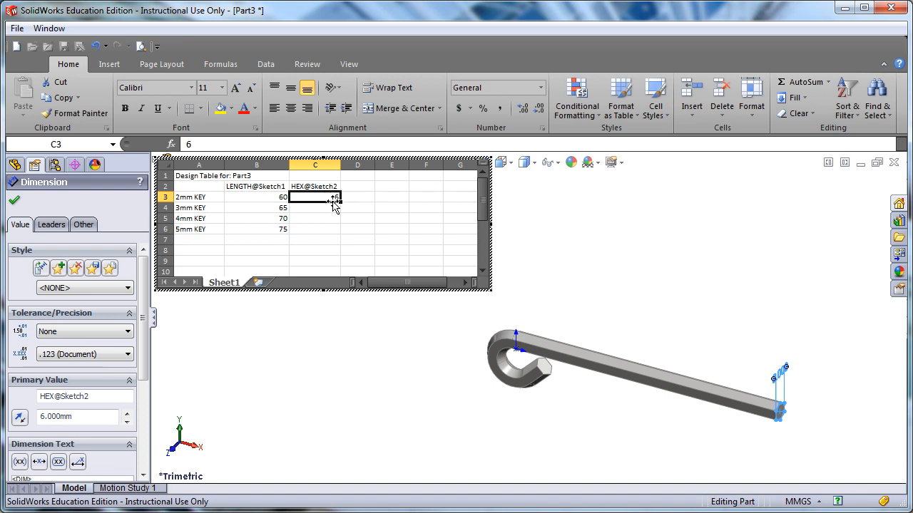
{"action": "type", "text": "2"}
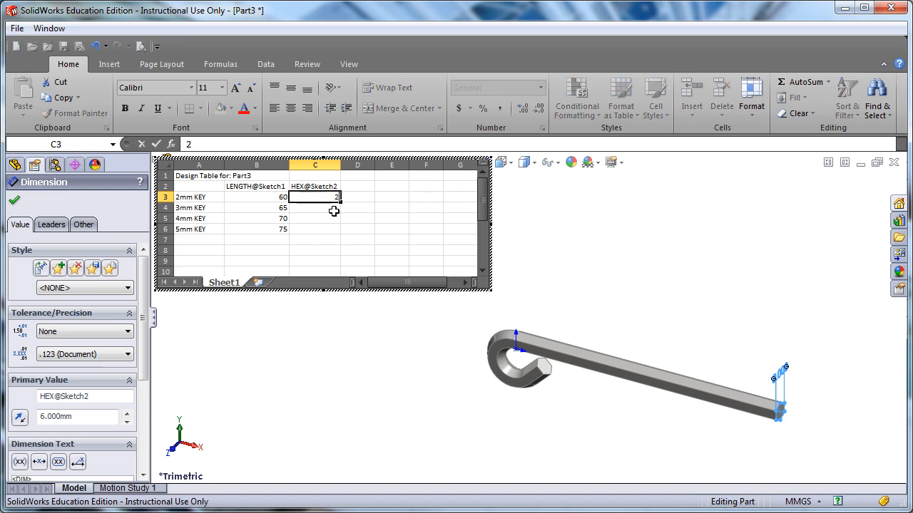
{"action": "left_click", "coordinate": [332, 208]}
{"action": "type", "text": "3"}
{"action": "left_click", "coordinate": [324, 208]}
{"action": "left_click_drag", "start_coordinate": [340, 213], "coordinate": [342, 233]}
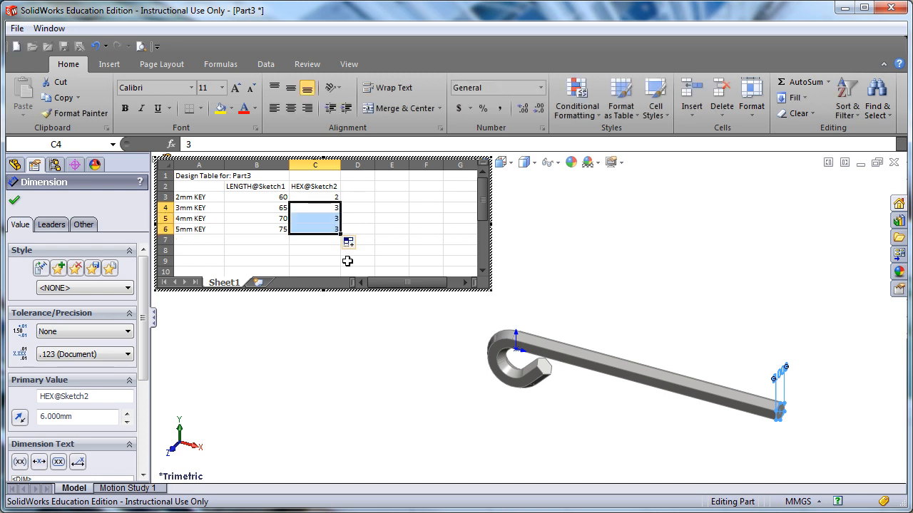
{"action": "left_click", "coordinate": [332, 219]}
{"action": "type", "text": "4"}
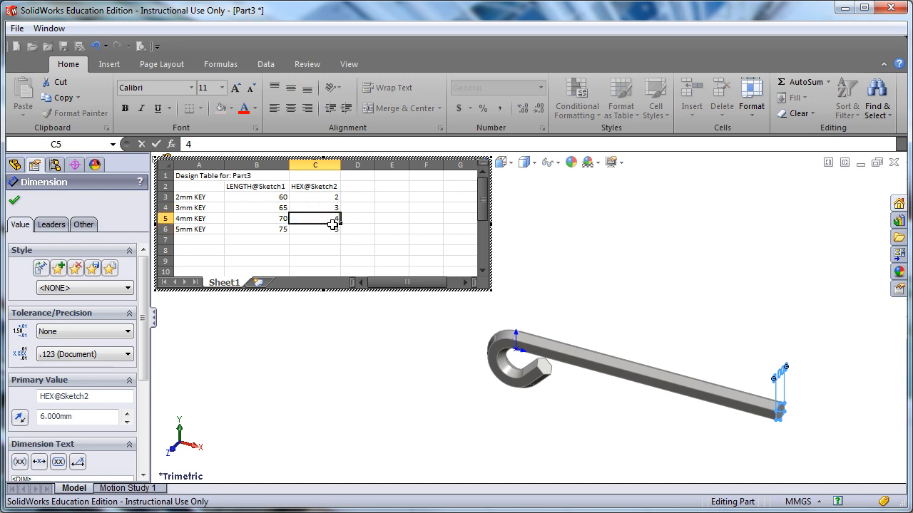
{"action": "left_click", "coordinate": [332, 229]}
{"action": "type", "text": "5"}
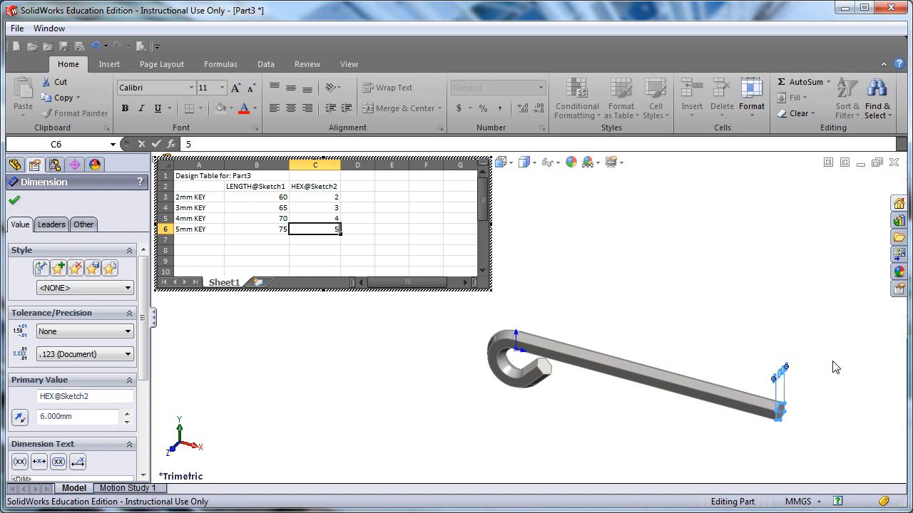
{"action": "left_click", "coordinate": [639, 229]}
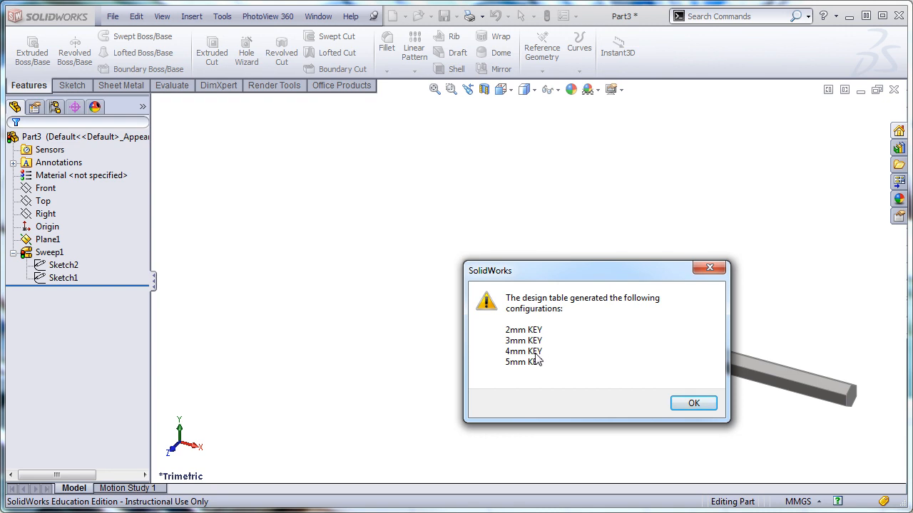
{"action": "left_click", "coordinate": [681, 403]}
Activate the 2mm, 3mm, 4mm and 5mm KEY configurations one after another to check the part in each.
{"action": "left_click", "coordinate": [55, 109]}
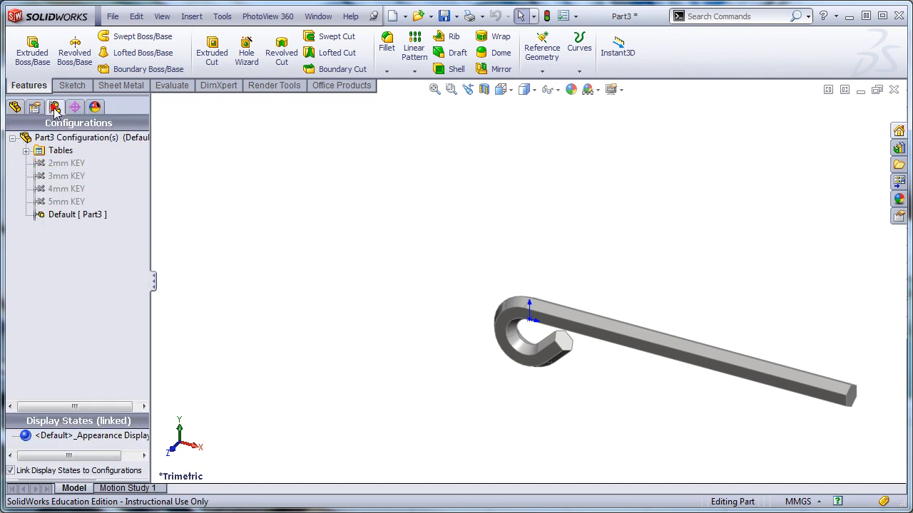
{"action": "double_click", "coordinate": [57, 163]}
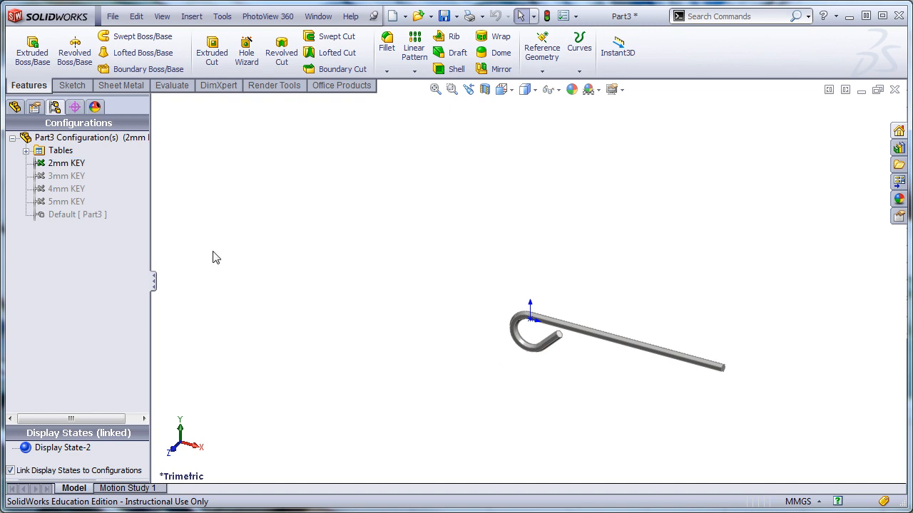
{"action": "left_click", "coordinate": [68, 177]}
{"action": "double_click", "coordinate": [67, 177]}
{"action": "left_click", "coordinate": [64, 191]}
{"action": "double_click", "coordinate": [64, 189]}
{"action": "left_click", "coordinate": [62, 201]}
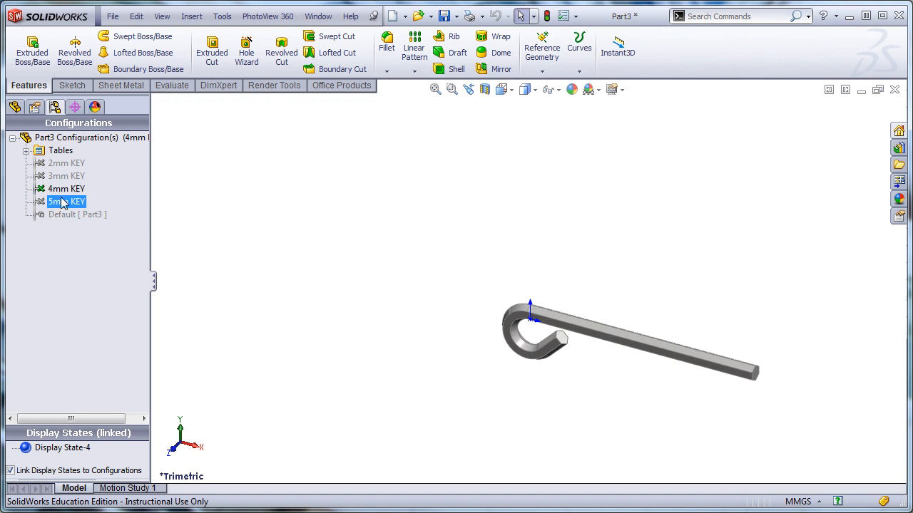
{"action": "double_click", "coordinate": [62, 202]}
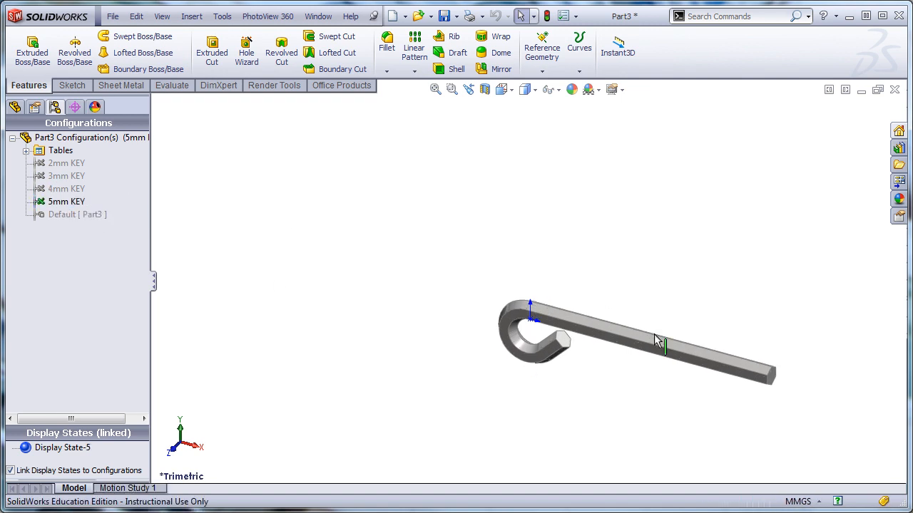
Reopen the design table for editing without adding the offered $PARTNUMBER parameter, look it over and close it.
{"action": "left_click", "coordinate": [25, 151]}
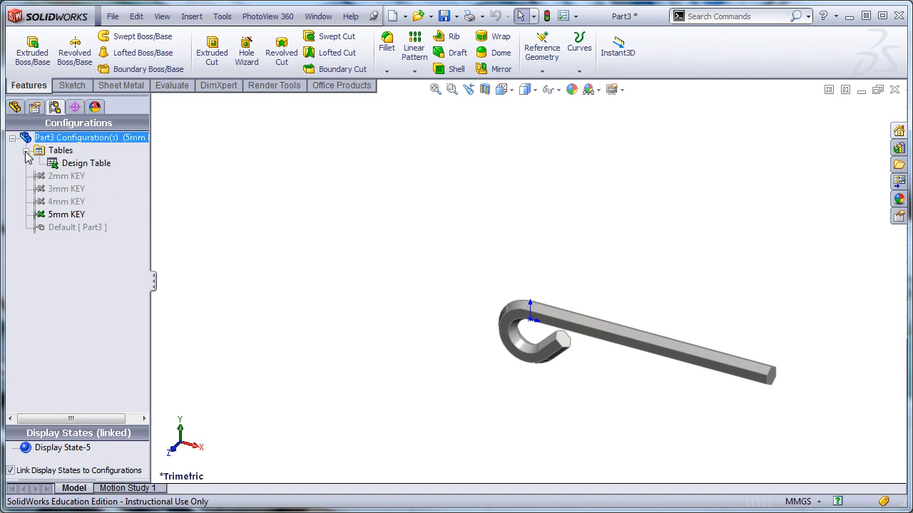
{"action": "left_click", "coordinate": [69, 165]}
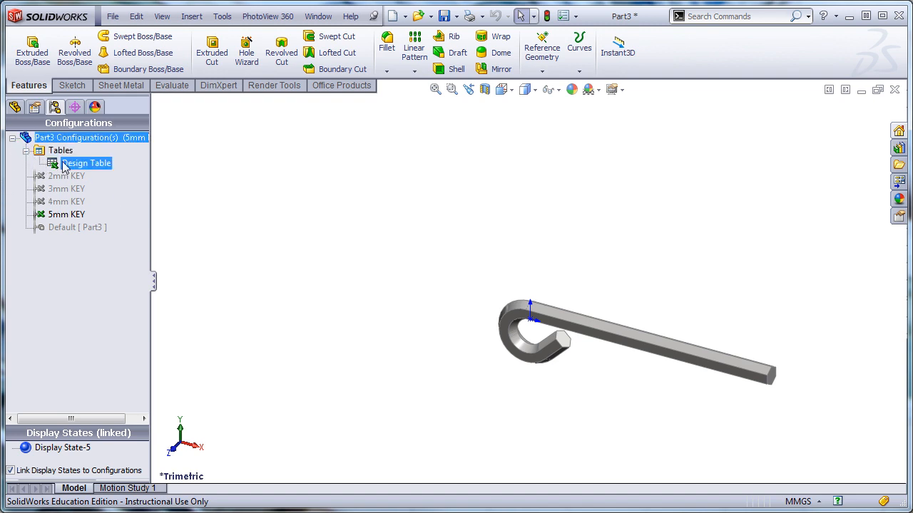
{"action": "right_click", "coordinate": [69, 165]}
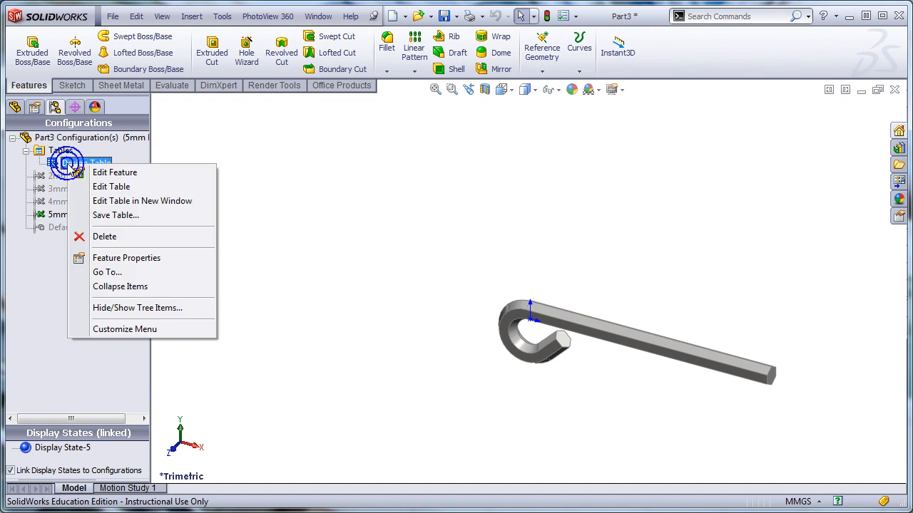
{"action": "left_click", "coordinate": [109, 187]}
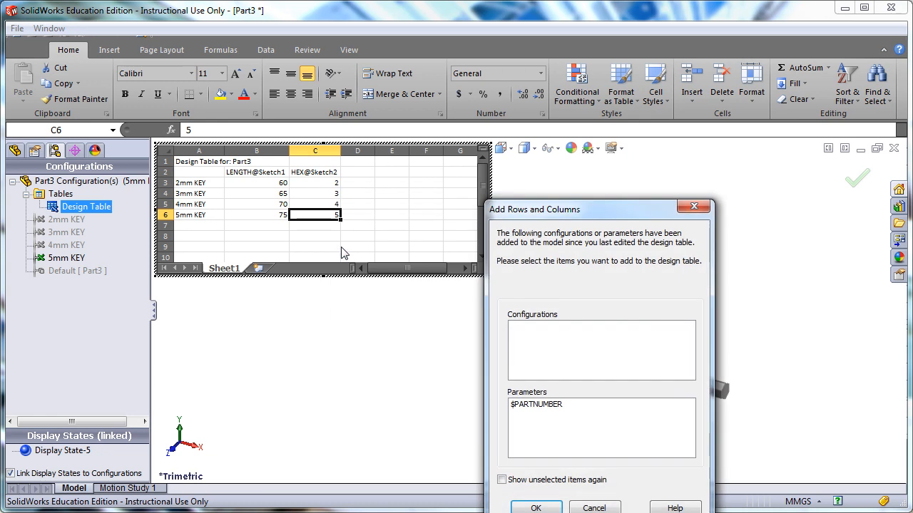
{"action": "left_click", "coordinate": [536, 507]}
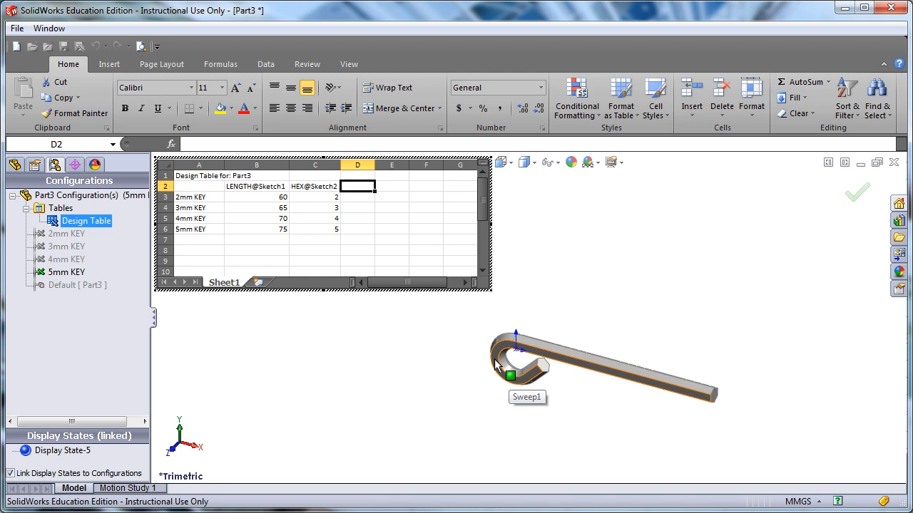
{"action": "left_click", "coordinate": [512, 304]}
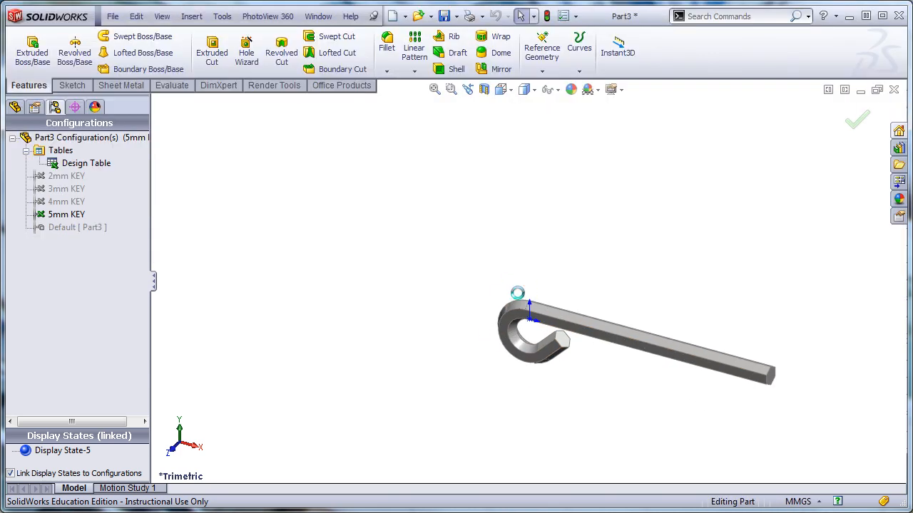
Turn on the display of temporary axes for the hex key.
{"action": "left_click", "coordinate": [558, 90]}
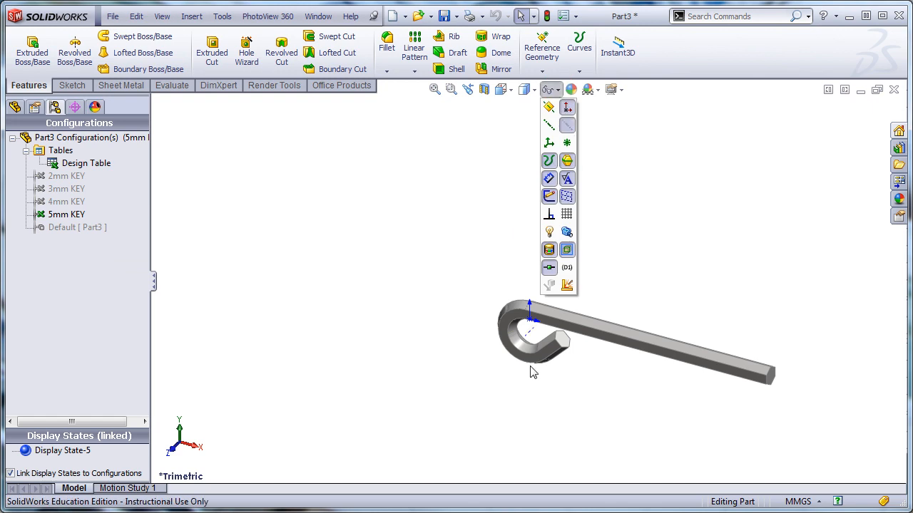
{"action": "left_click", "coordinate": [376, 252]}
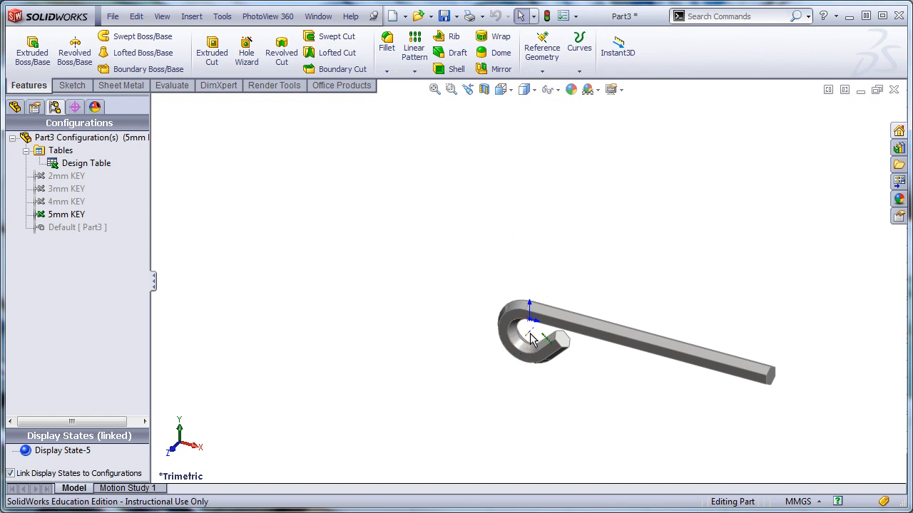